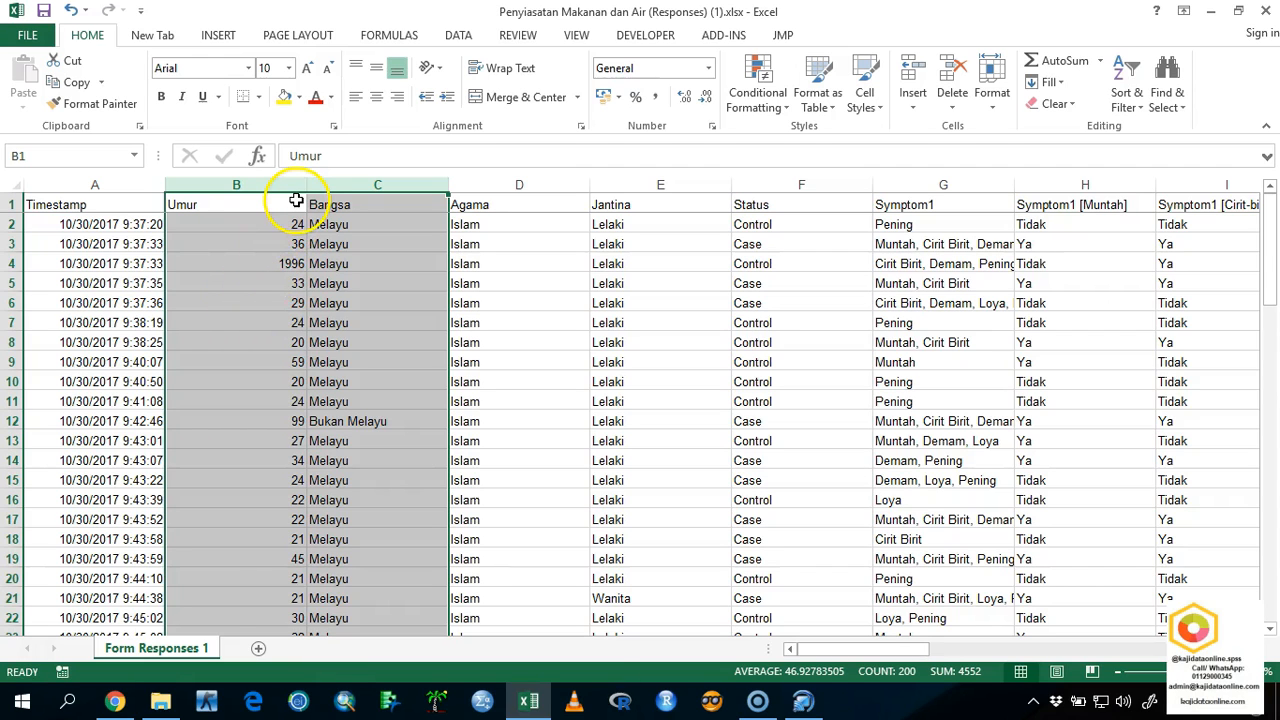
Check the Umur column through all response rows for entries that are not valid ages.
{"action": "scroll", "coordinate": [288, 213], "scroll_direction": "down", "scroll_amount": 1}
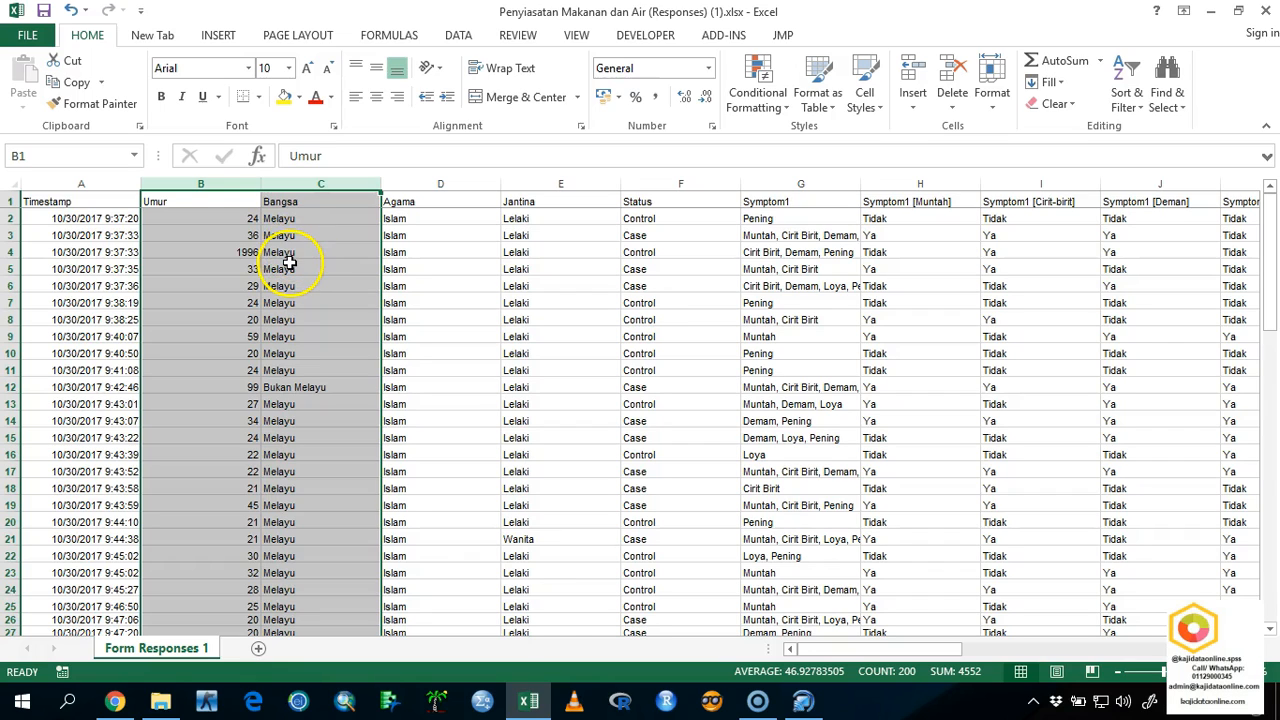
{"action": "left_click", "coordinate": [201, 193]}
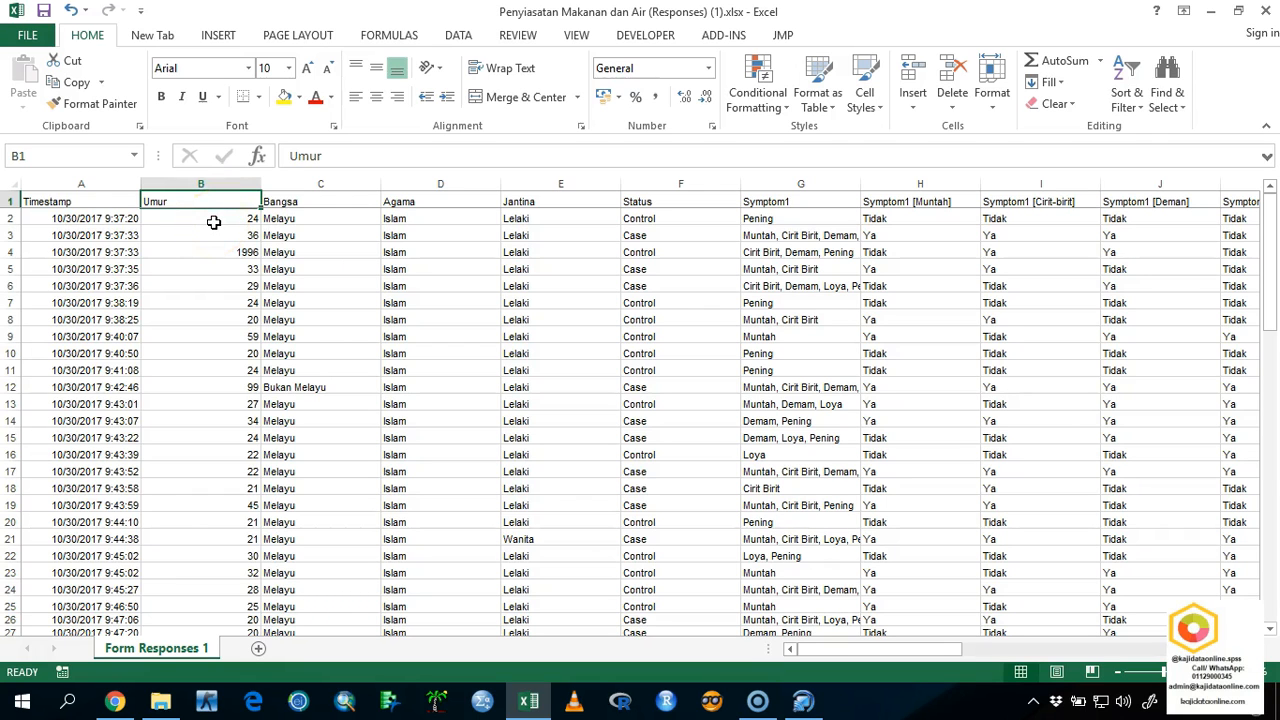
{"action": "scroll", "coordinate": [214, 223], "scroll_direction": "down", "scroll_amount": 2}
{"action": "scroll", "coordinate": [214, 223], "scroll_direction": "up", "scroll_amount": 2}
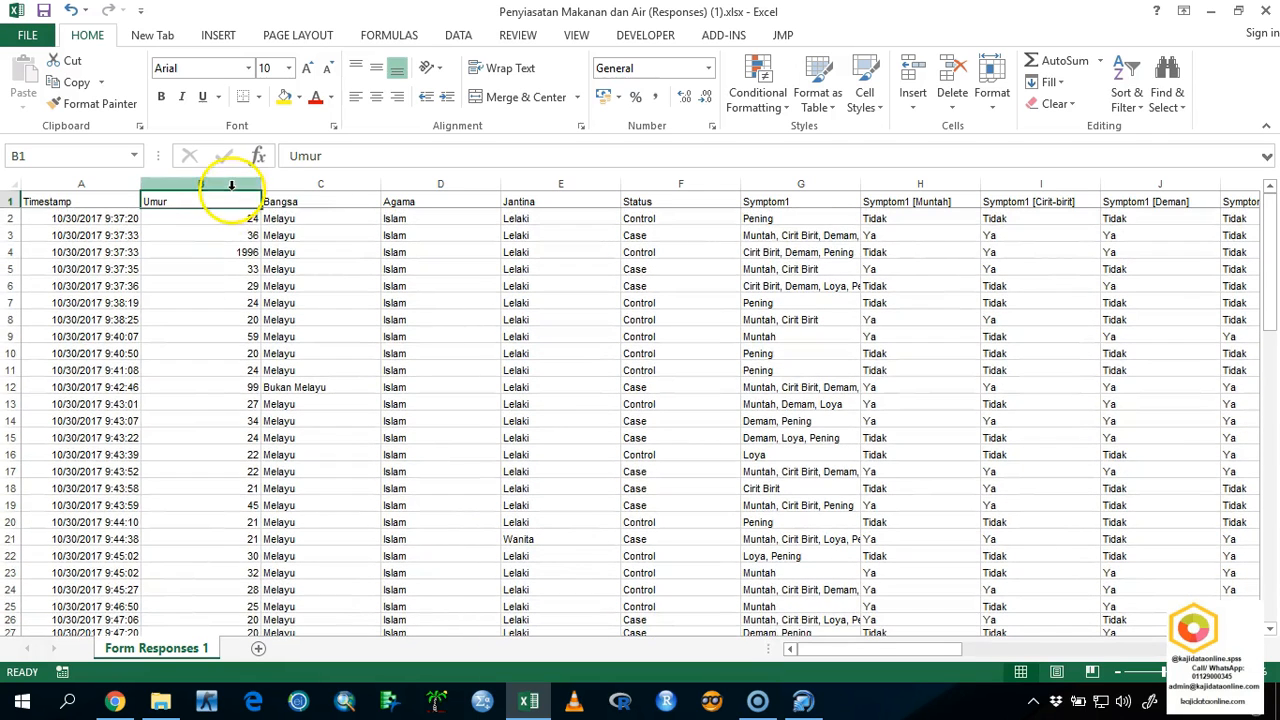
{"action": "left_click", "coordinate": [228, 218]}
{"action": "left_click", "coordinate": [234, 253]}
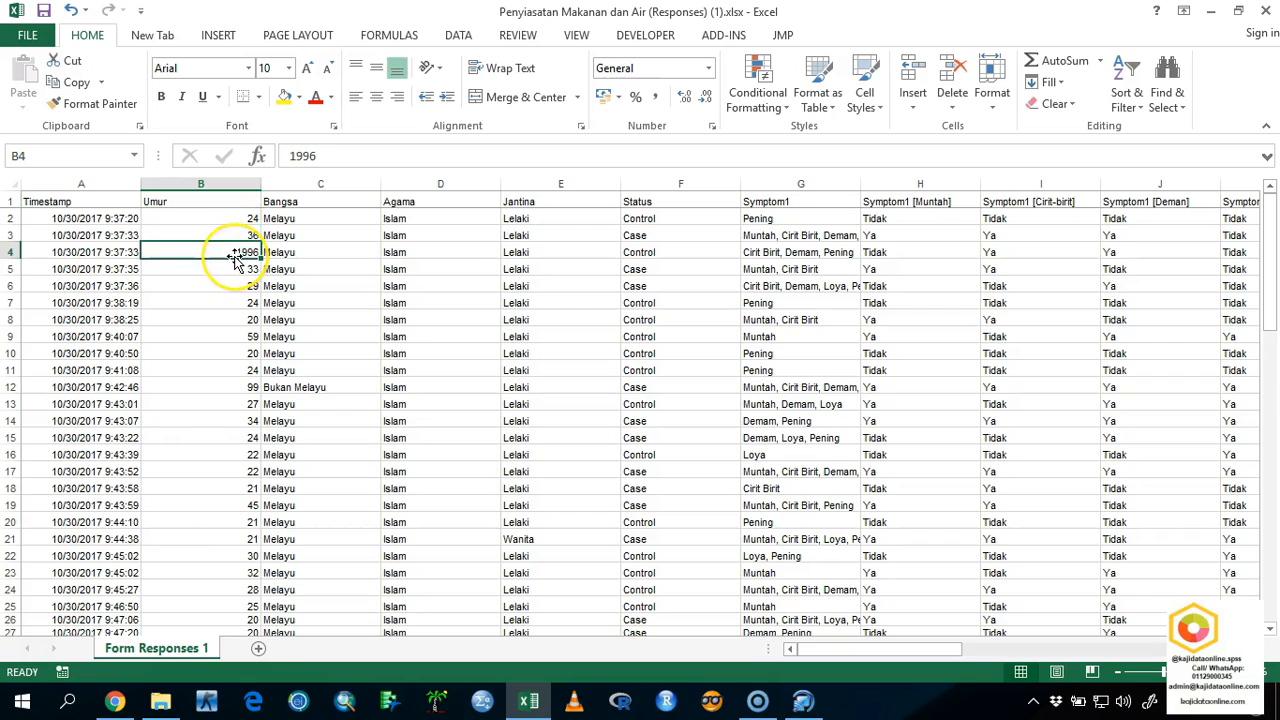
{"action": "scroll", "coordinate": [234, 258], "scroll_direction": "down", "scroll_amount": 10}
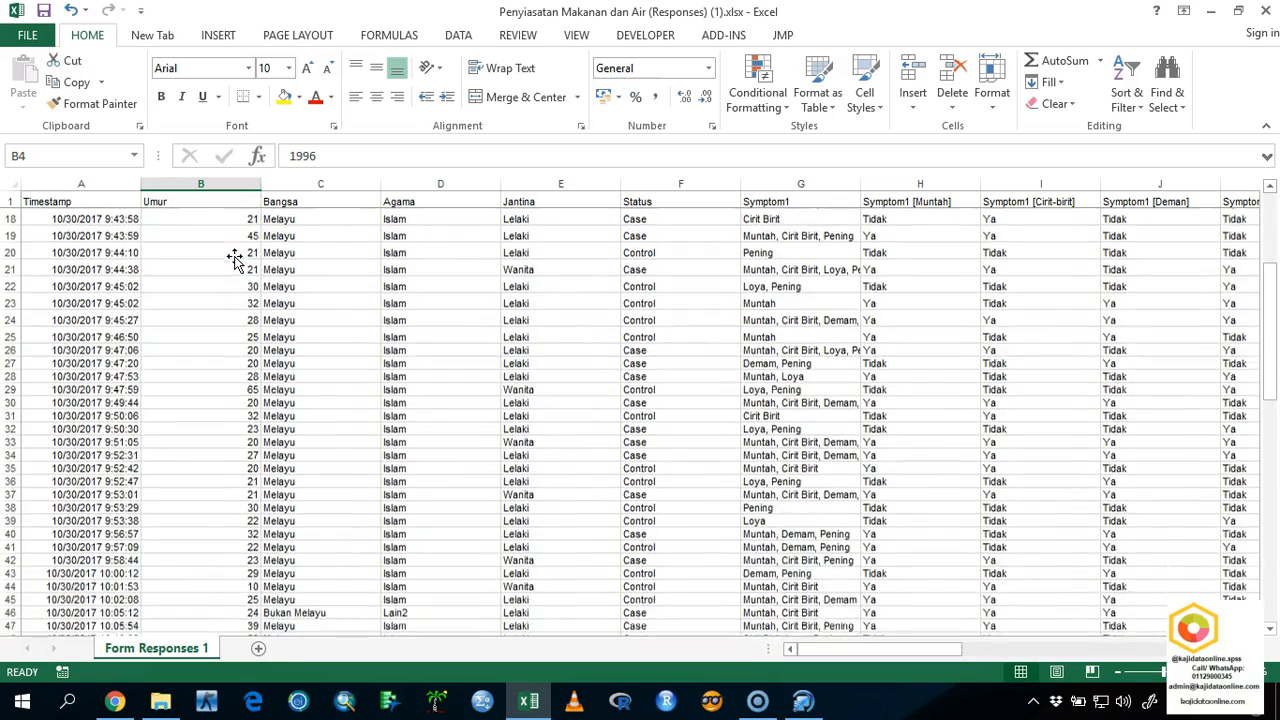
{"action": "scroll", "coordinate": [232, 265], "scroll_direction": "down", "scroll_amount": 14}
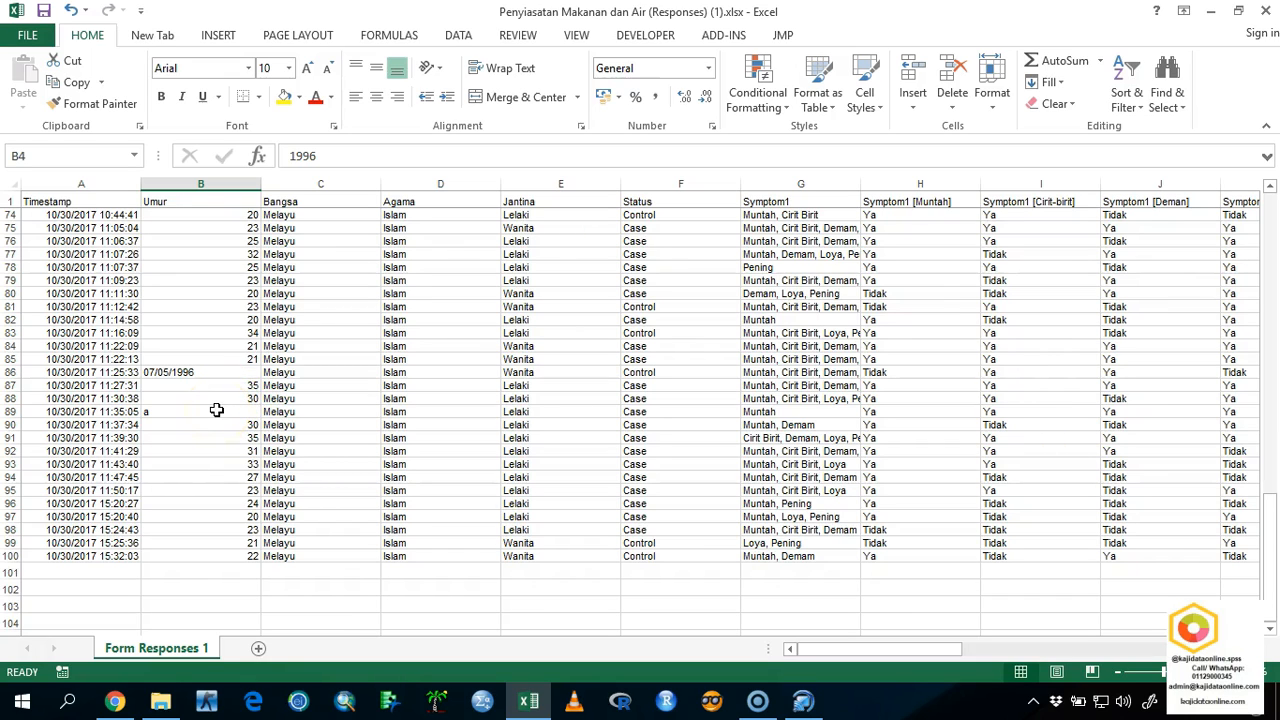
Delete the response rows with invalid Umur entries, rows 4, 86 and 89, together.
{"action": "left_click", "coordinate": [216, 410]}
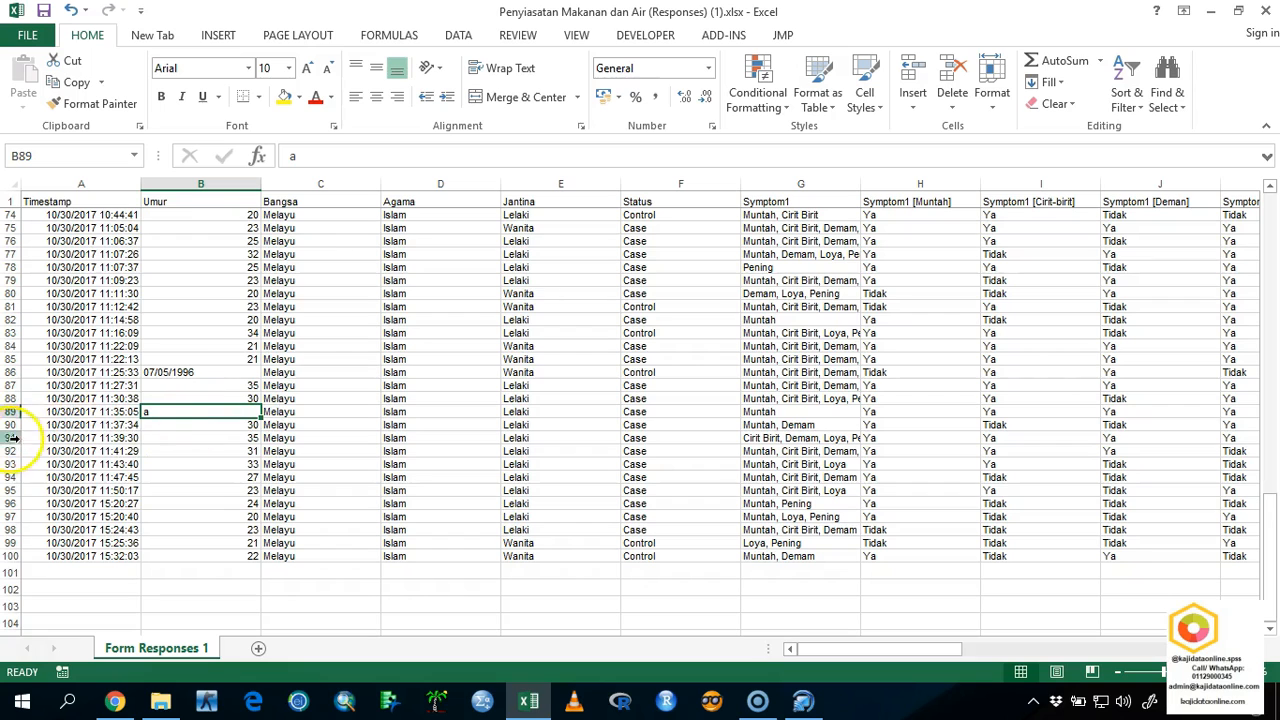
{"action": "left_click", "coordinate": [10, 412]}
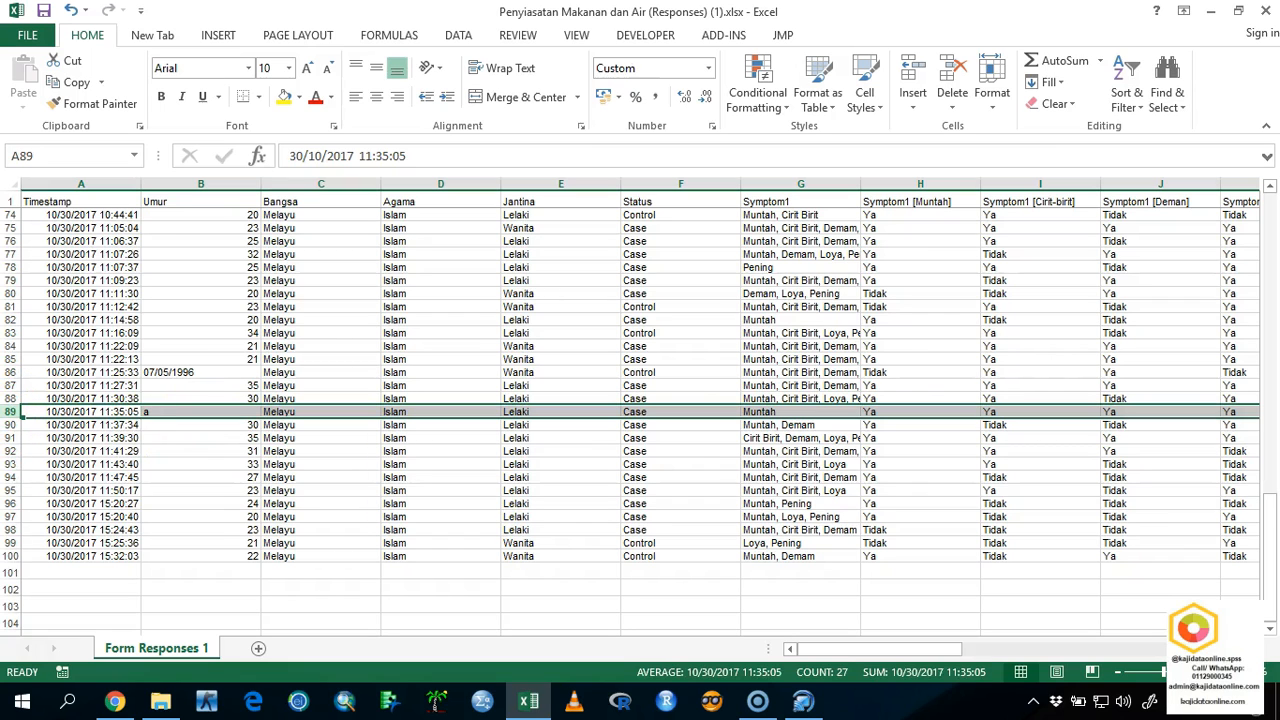
{"action": "left_click", "coordinate": [10, 372], "text": "ctrl"}
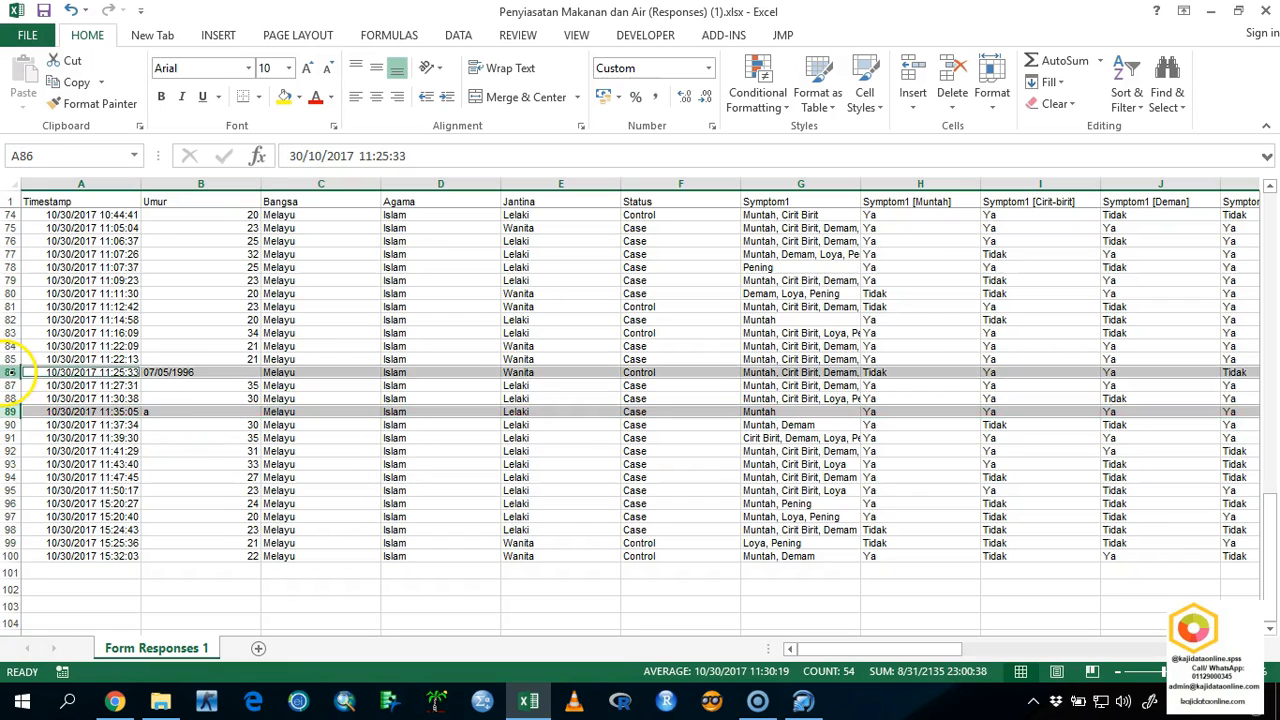
{"action": "scroll", "coordinate": [40, 345], "scroll_direction": "up", "scroll_amount": 10}
{"action": "scroll", "coordinate": [60, 345], "scroll_direction": "up", "scroll_amount": 14}
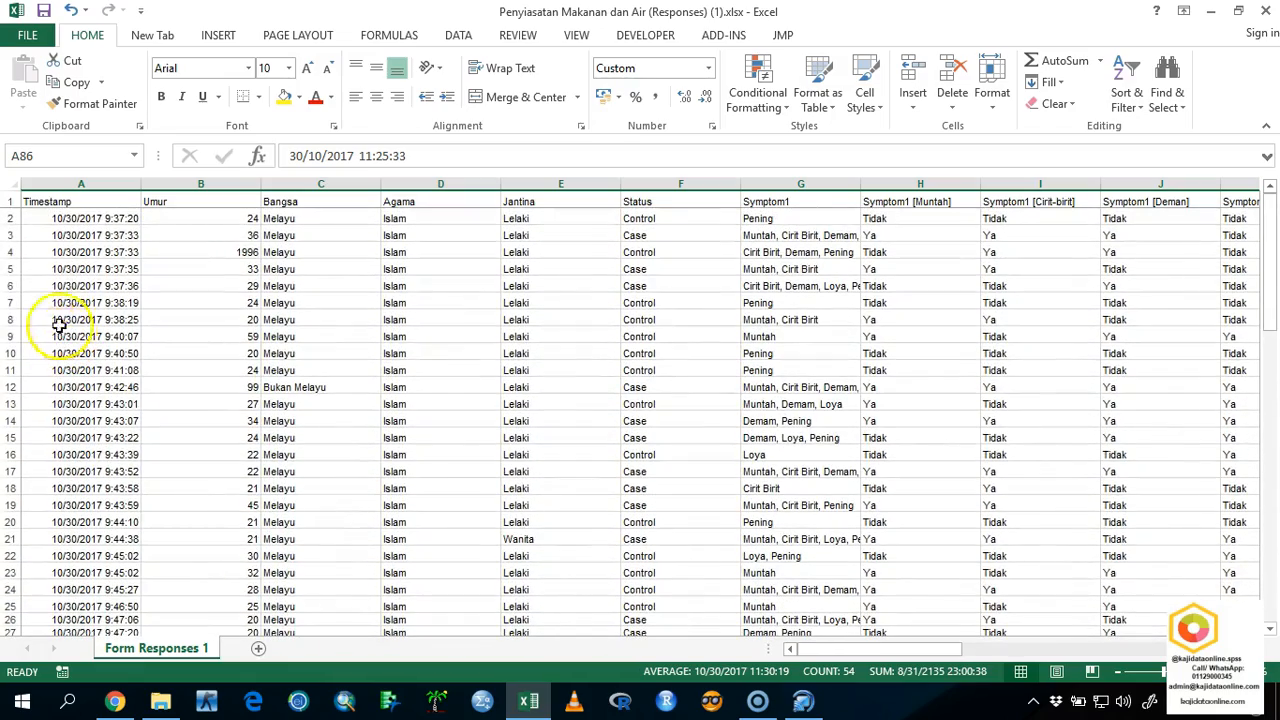
{"action": "left_click", "coordinate": [12, 252], "text": "ctrl"}
{"action": "right_click", "coordinate": [10, 255]}
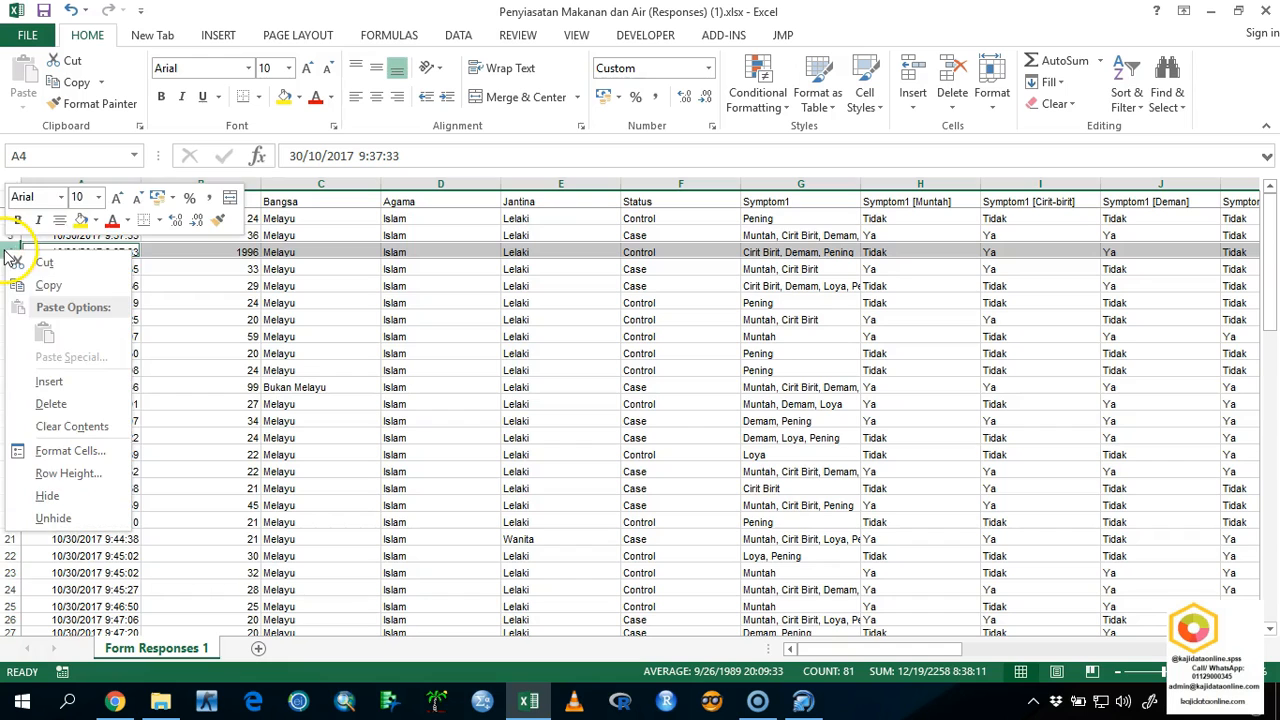
{"action": "left_click", "coordinate": [50, 403]}
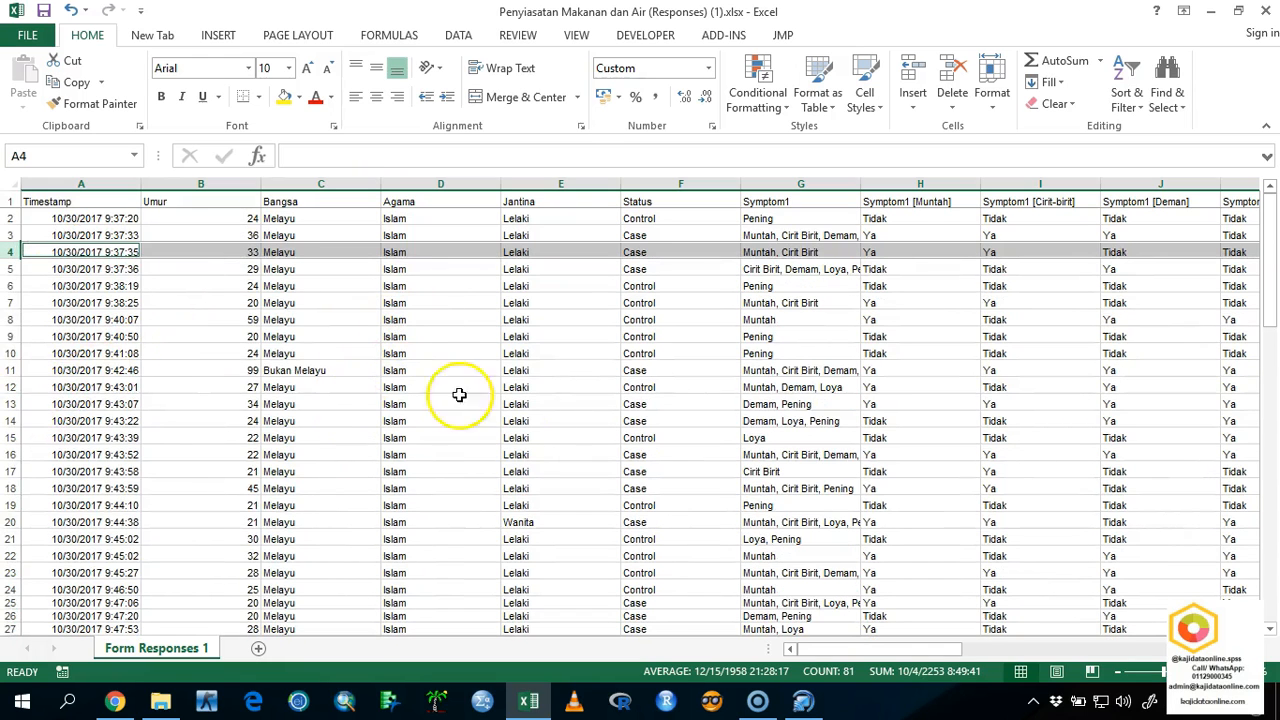
Clear all contents of the Kod Security column (AA), including its header.
{"action": "scroll", "coordinate": [532, 416], "scroll_direction": "down", "scroll_amount": 9}
{"action": "scroll", "coordinate": [538, 420], "scroll_direction": "down", "scroll_amount": 20}
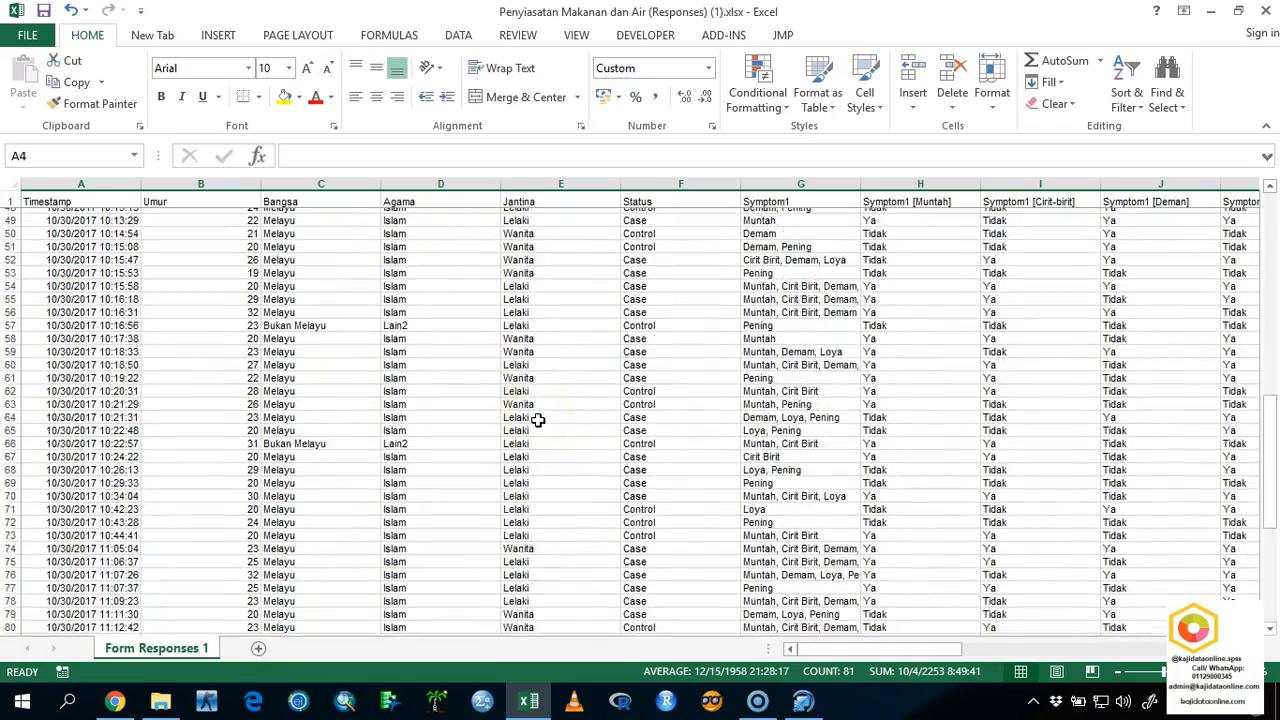
{"action": "left_click_drag", "start_coordinate": [872, 650], "coordinate": [1149, 612]}
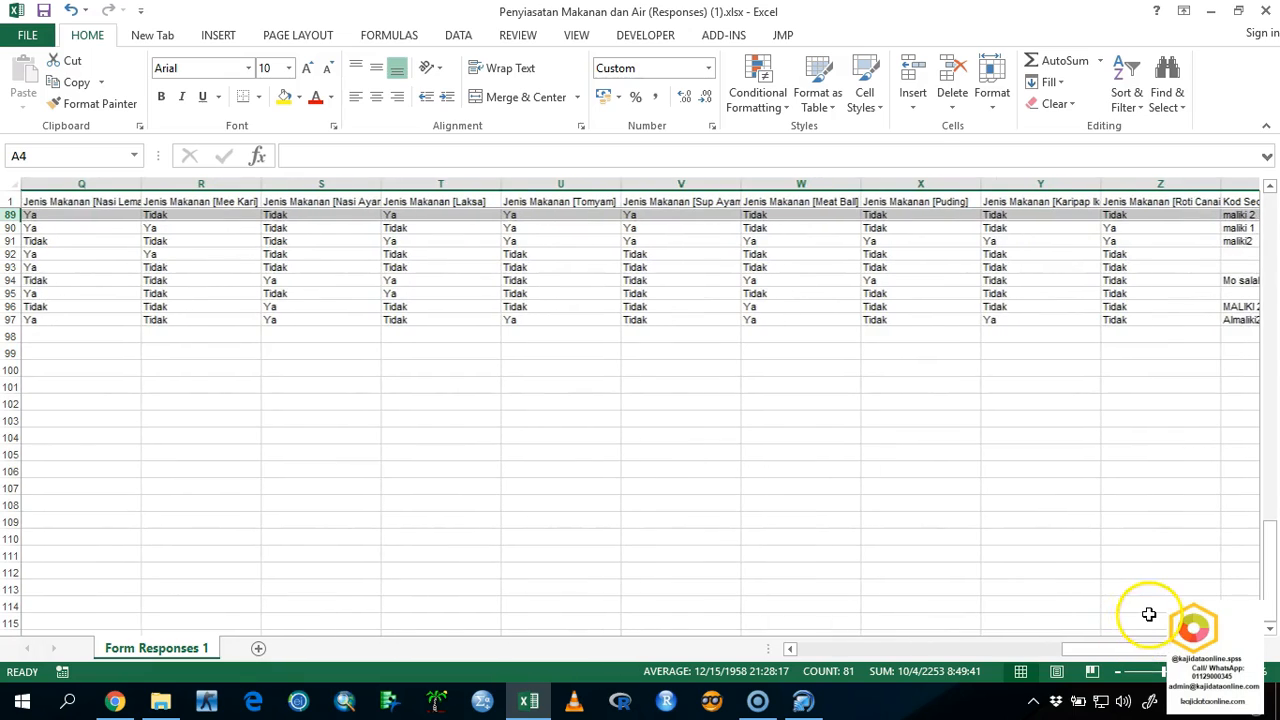
{"action": "scroll", "coordinate": [1149, 612], "scroll_direction": "up", "scroll_amount": 19}
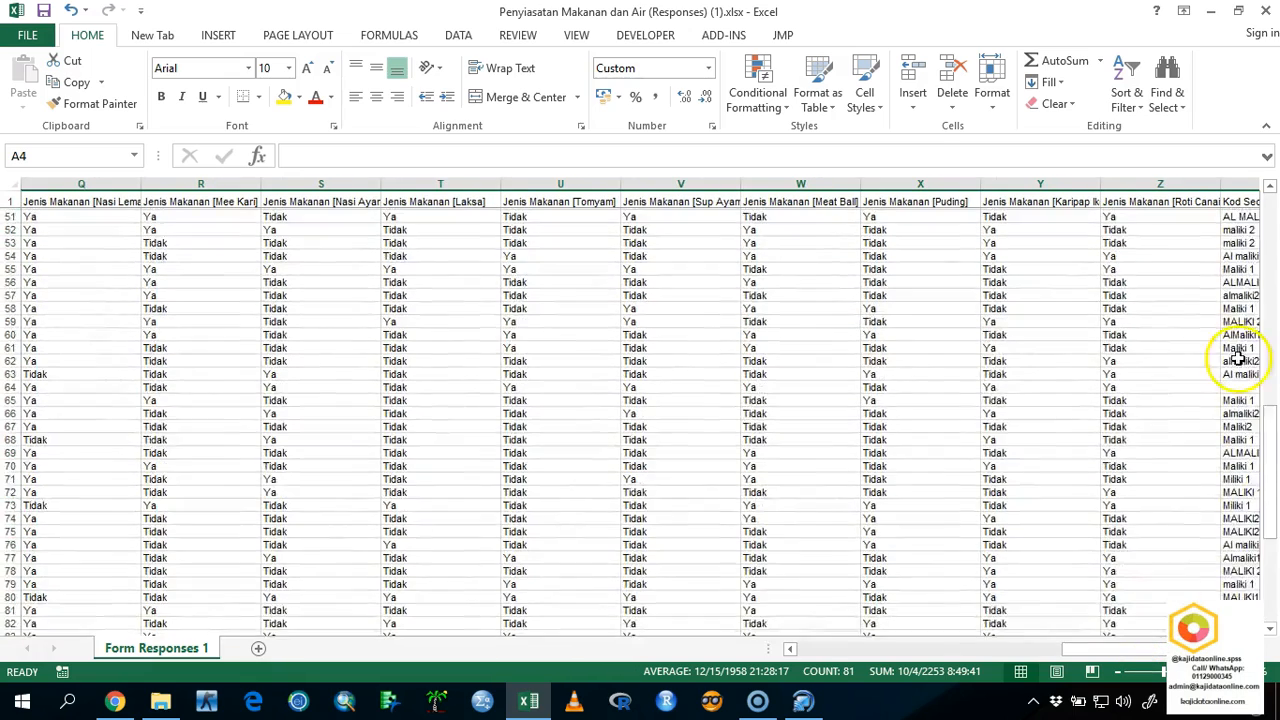
{"action": "left_click", "coordinate": [1238, 184]}
{"action": "right_click", "coordinate": [1238, 184]}
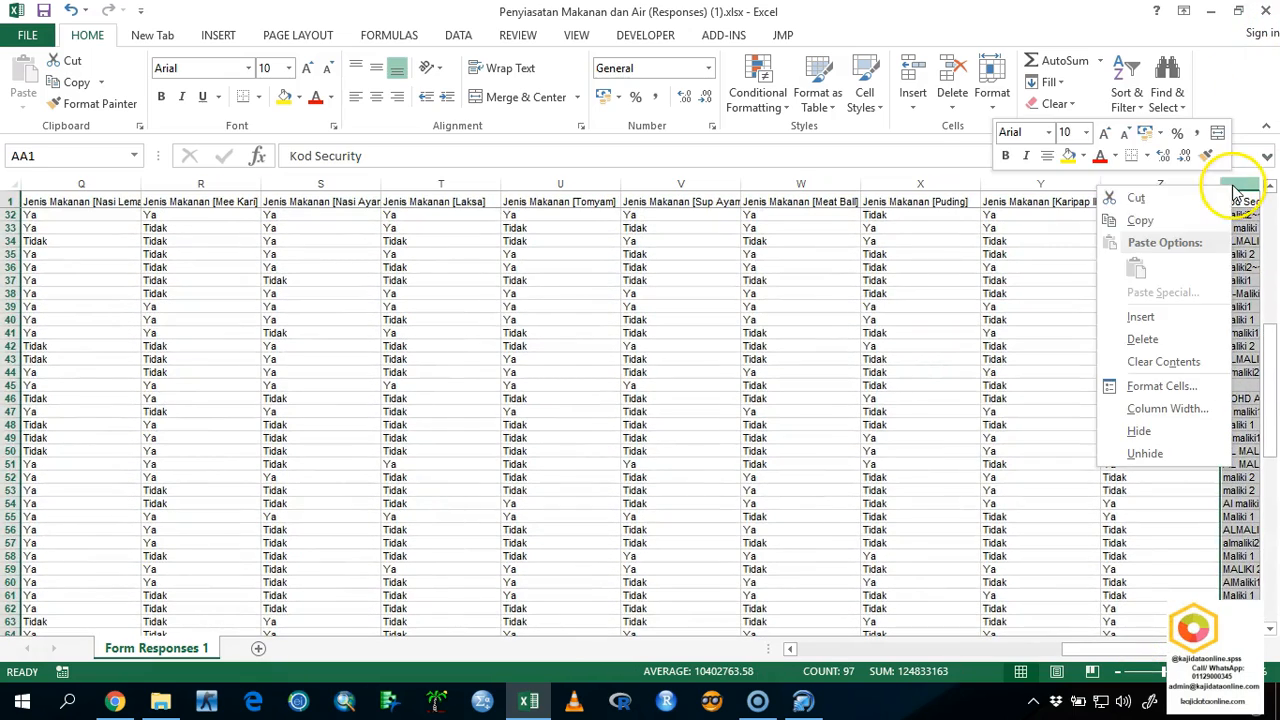
{"action": "left_click", "coordinate": [1165, 361]}
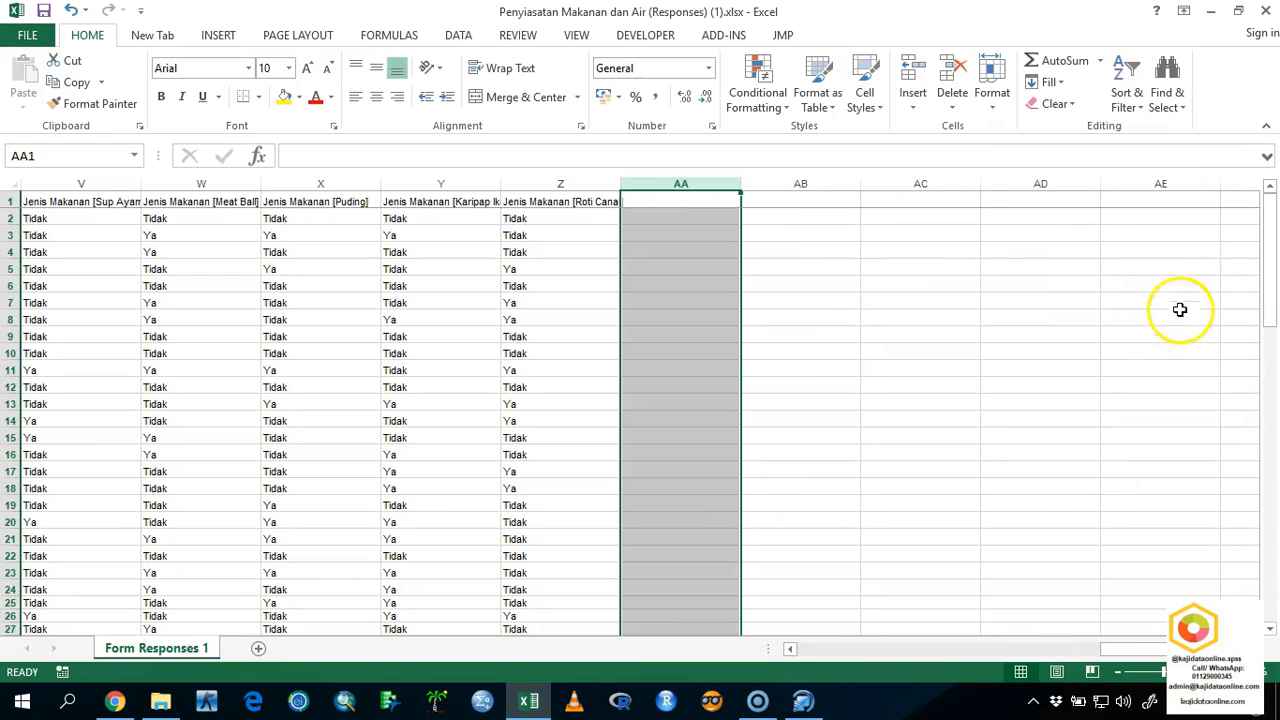
Fill the Jenis Minuman [Air Oren] column (M) with yellow.
{"action": "left_click_drag", "start_coordinate": [1100, 651], "coordinate": [1061, 660]}
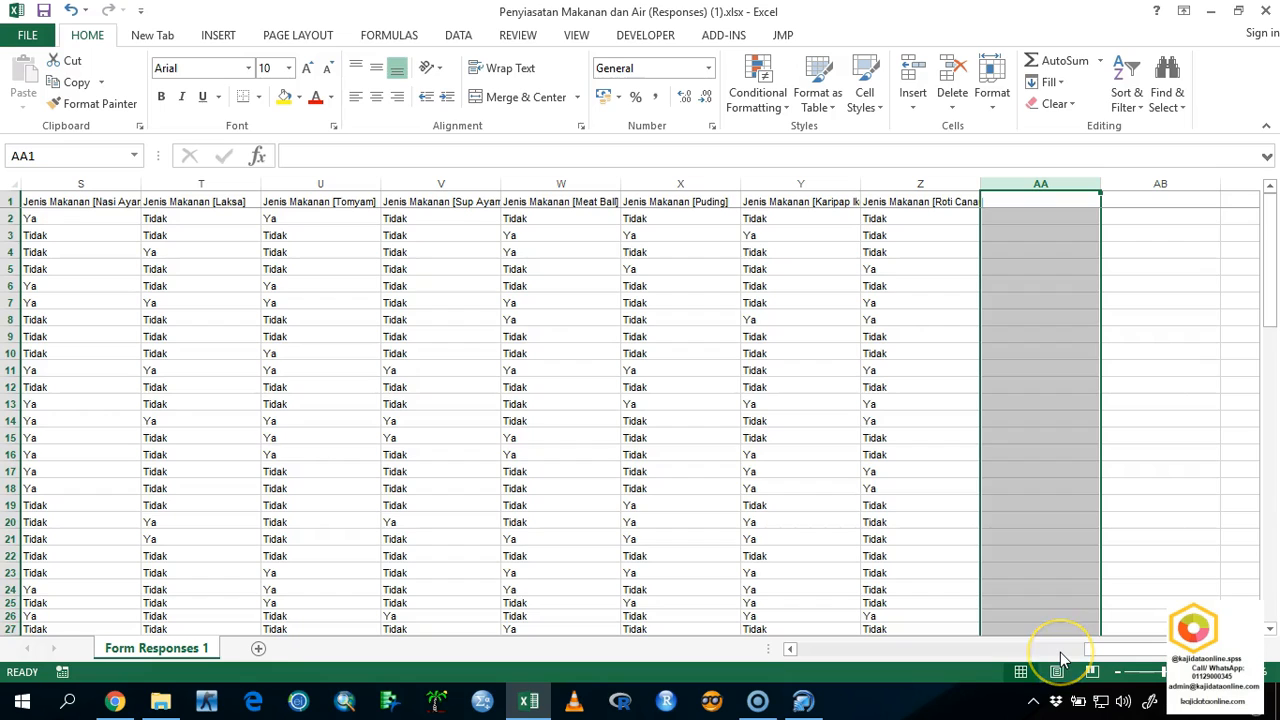
{"action": "left_click", "coordinate": [348, 706]}
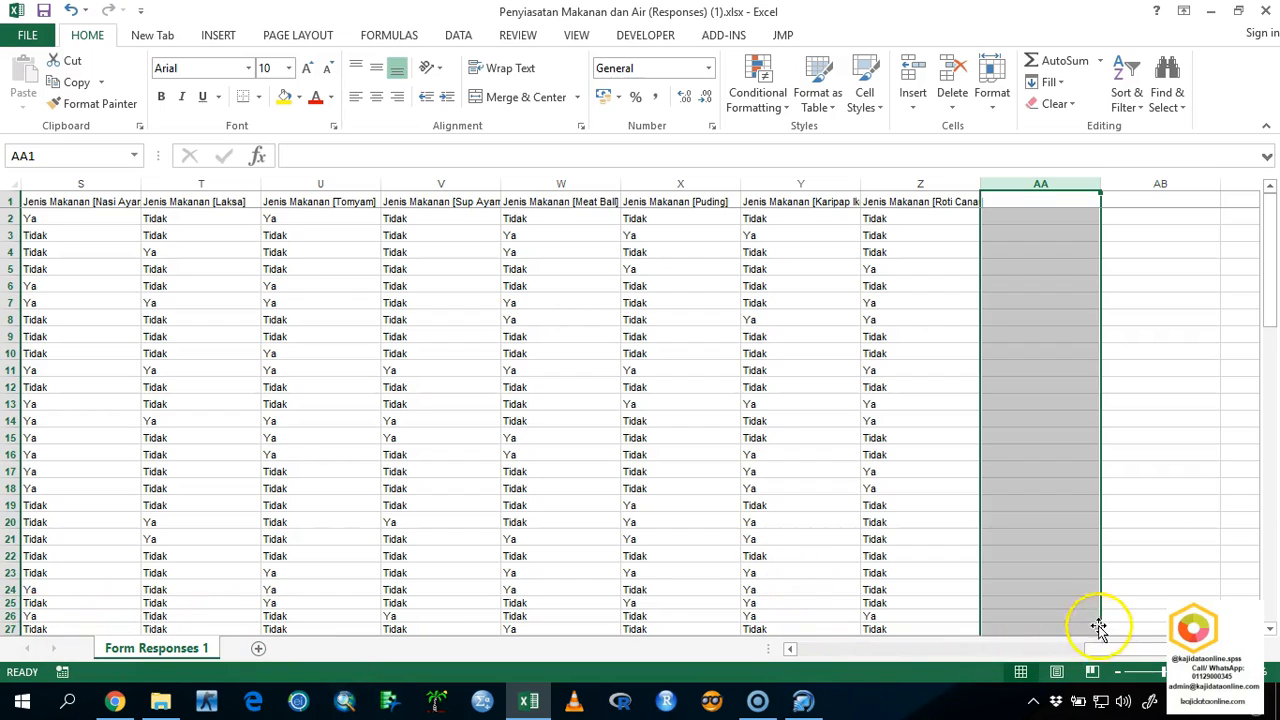
{"action": "left_click_drag", "start_coordinate": [1105, 650], "coordinate": [818, 654]}
{"action": "left_click", "coordinate": [683, 180]}
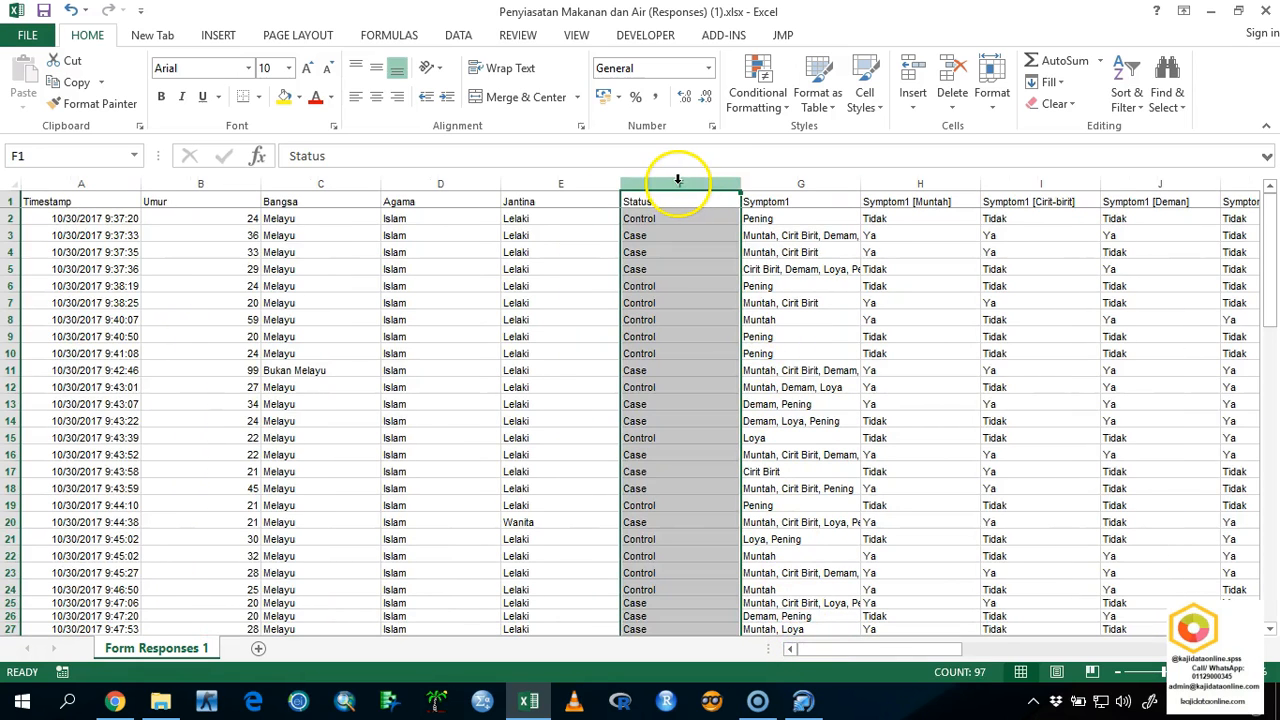
{"action": "left_click_drag", "start_coordinate": [815, 652], "coordinate": [914, 652]}
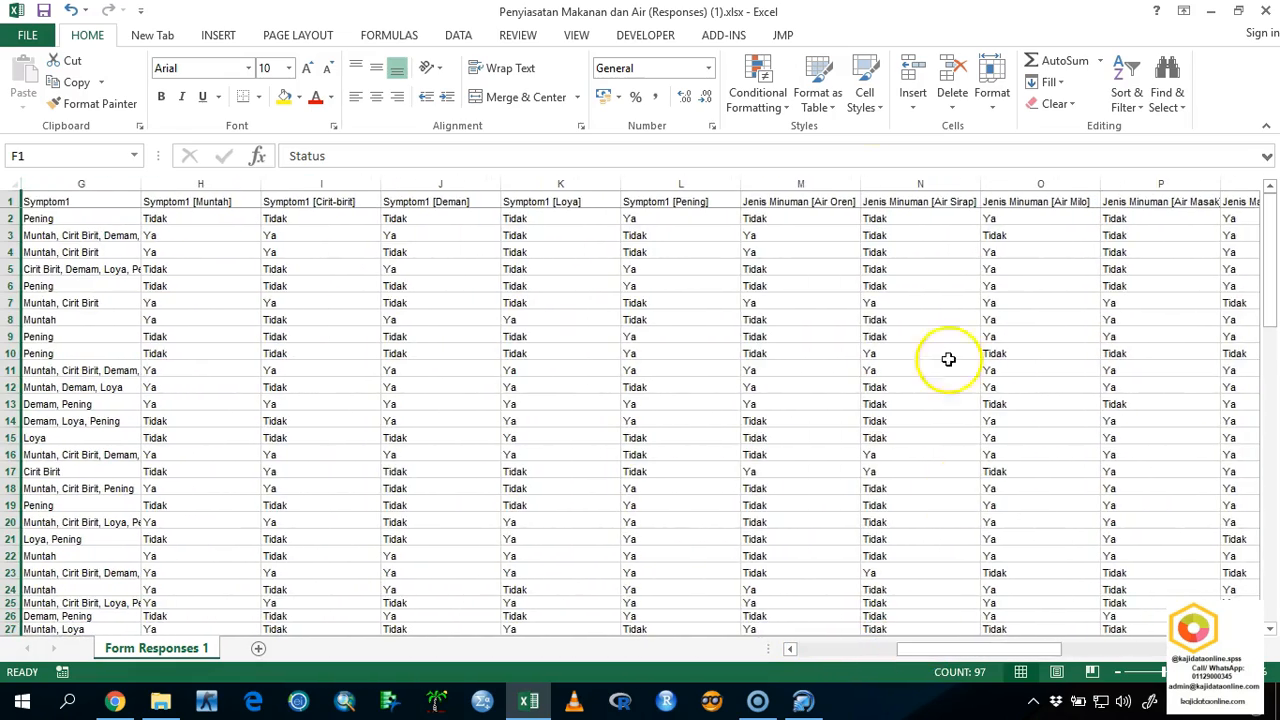
{"action": "left_click", "coordinate": [760, 184]}
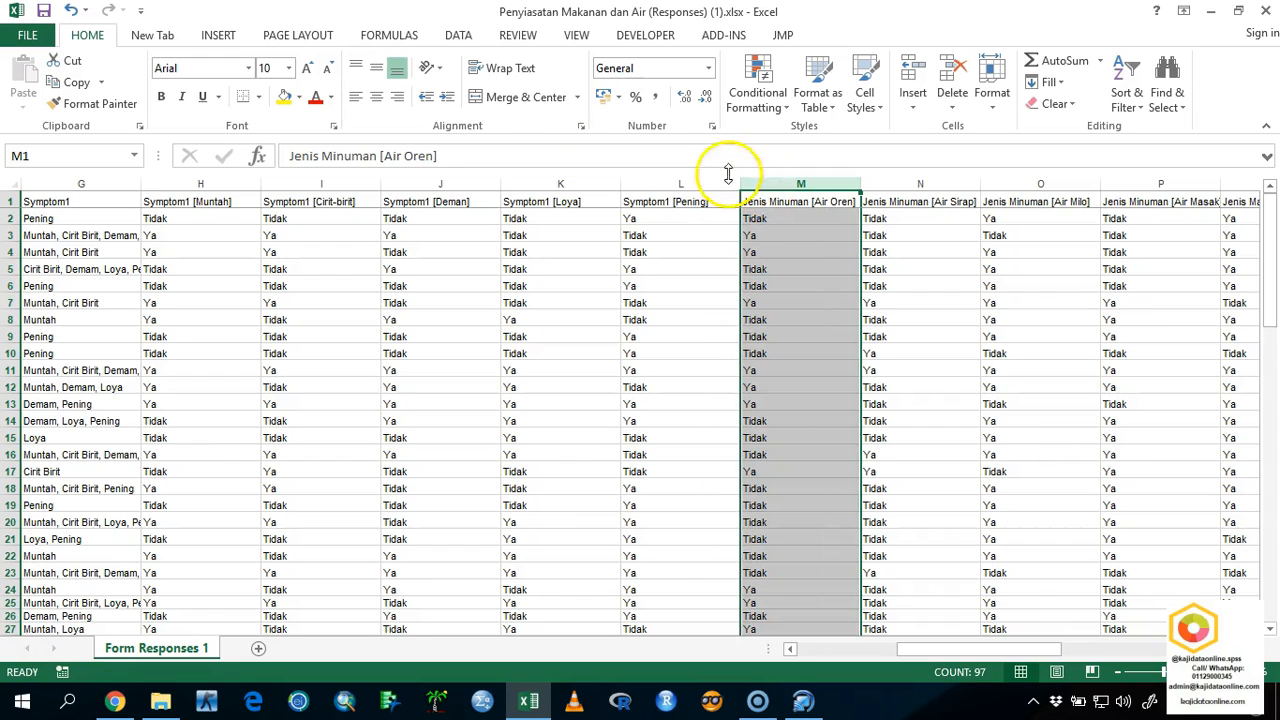
{"action": "left_click", "coordinate": [284, 96]}
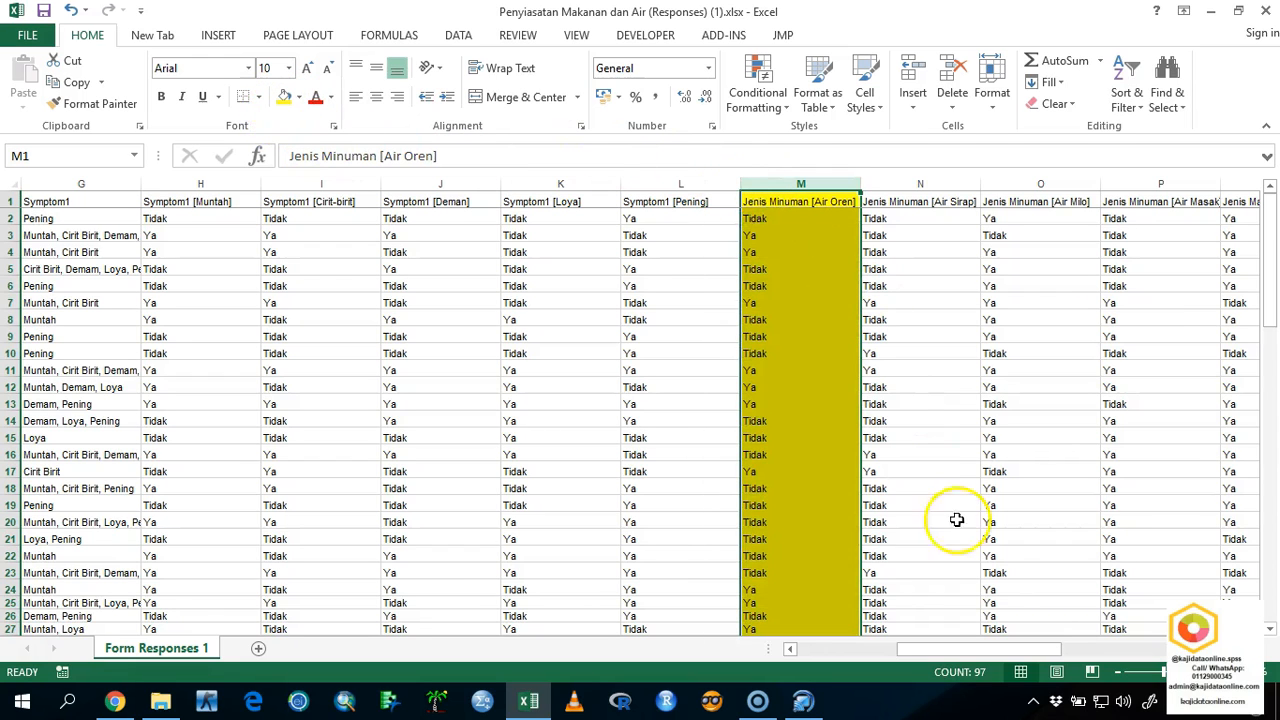
Fill the Status column (F) with yellow.
{"action": "left_click_drag", "start_coordinate": [970, 648], "coordinate": [825, 655]}
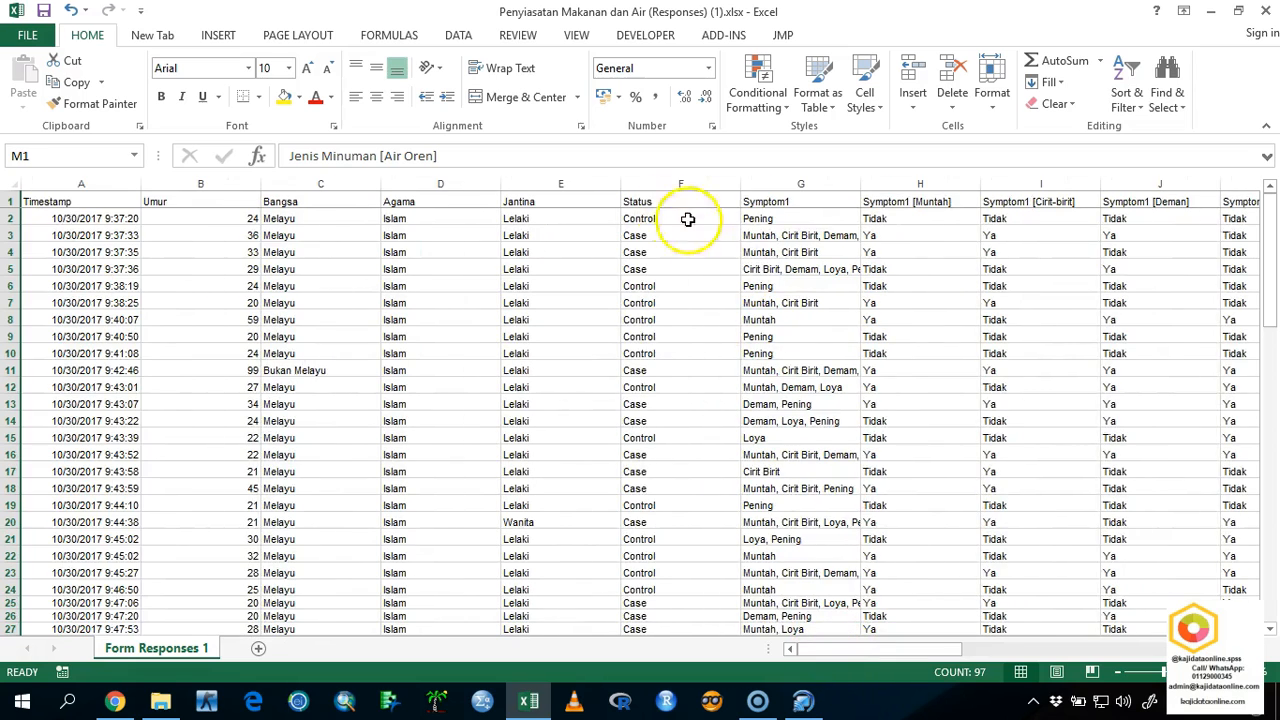
{"action": "left_click", "coordinate": [678, 182]}
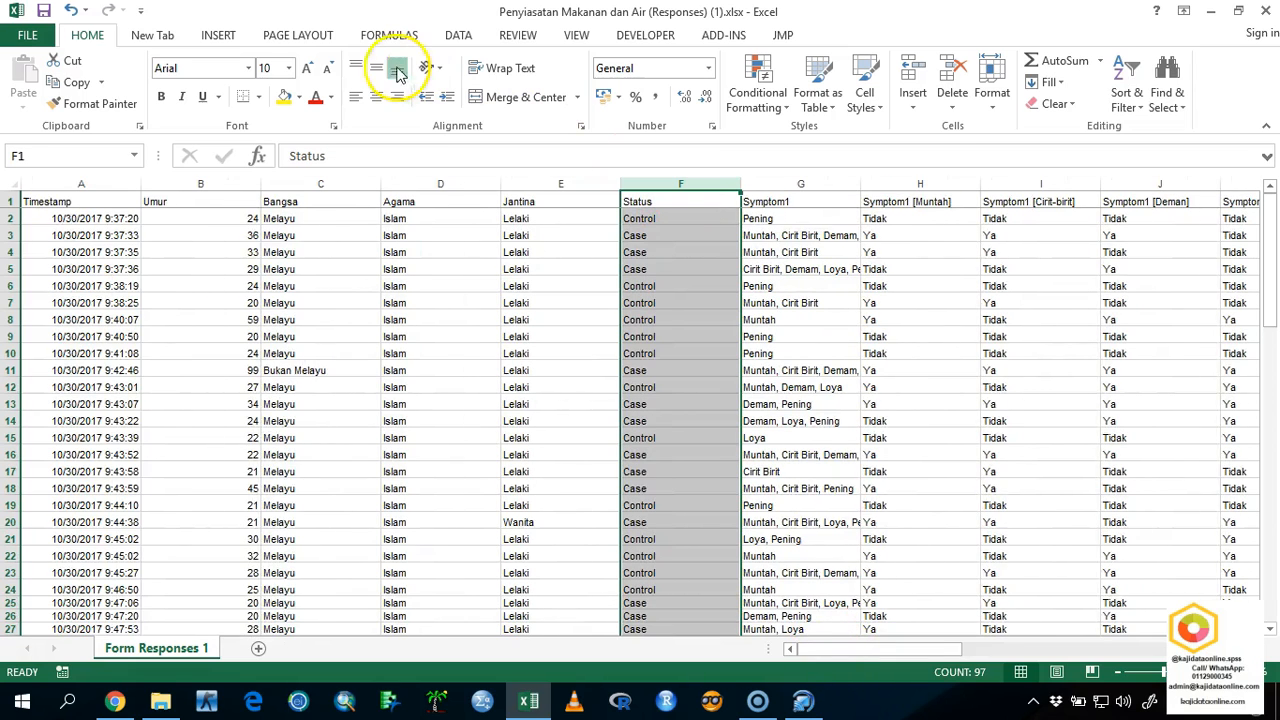
{"action": "left_click", "coordinate": [284, 96]}
{"action": "left_click_drag", "start_coordinate": [888, 655], "coordinate": [967, 627]}
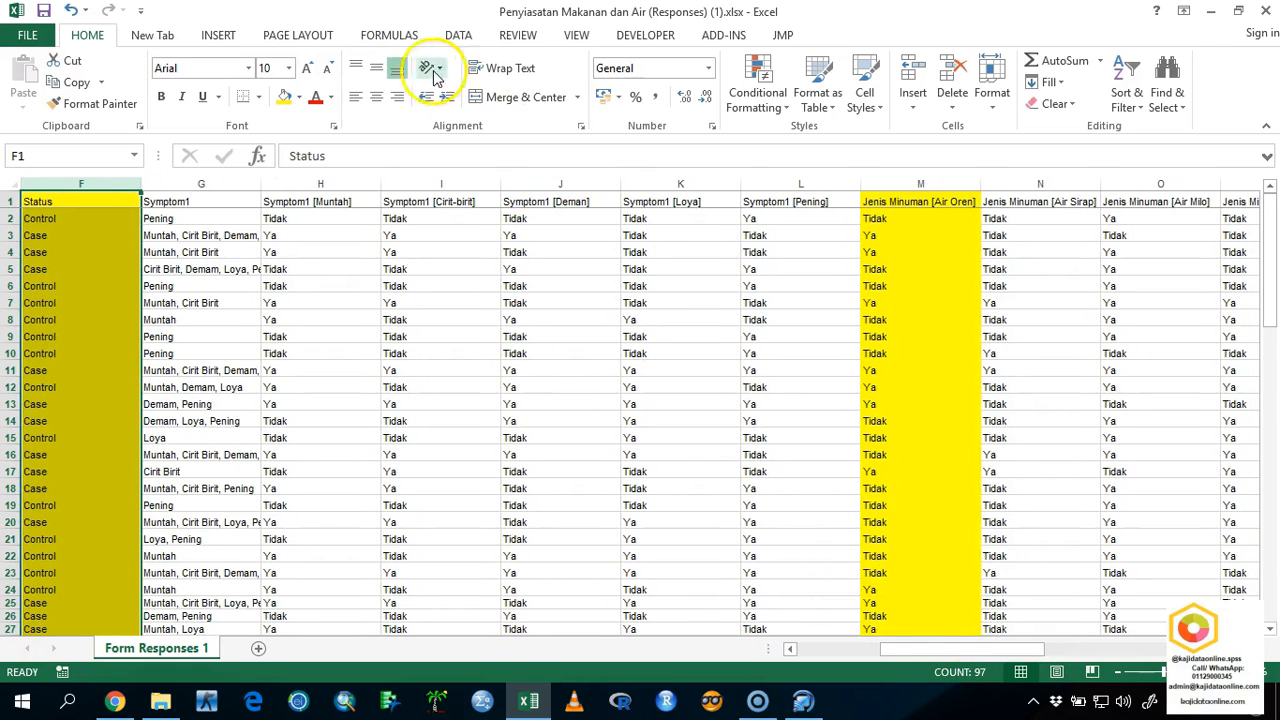
{"action": "left_click", "coordinate": [296, 45]}
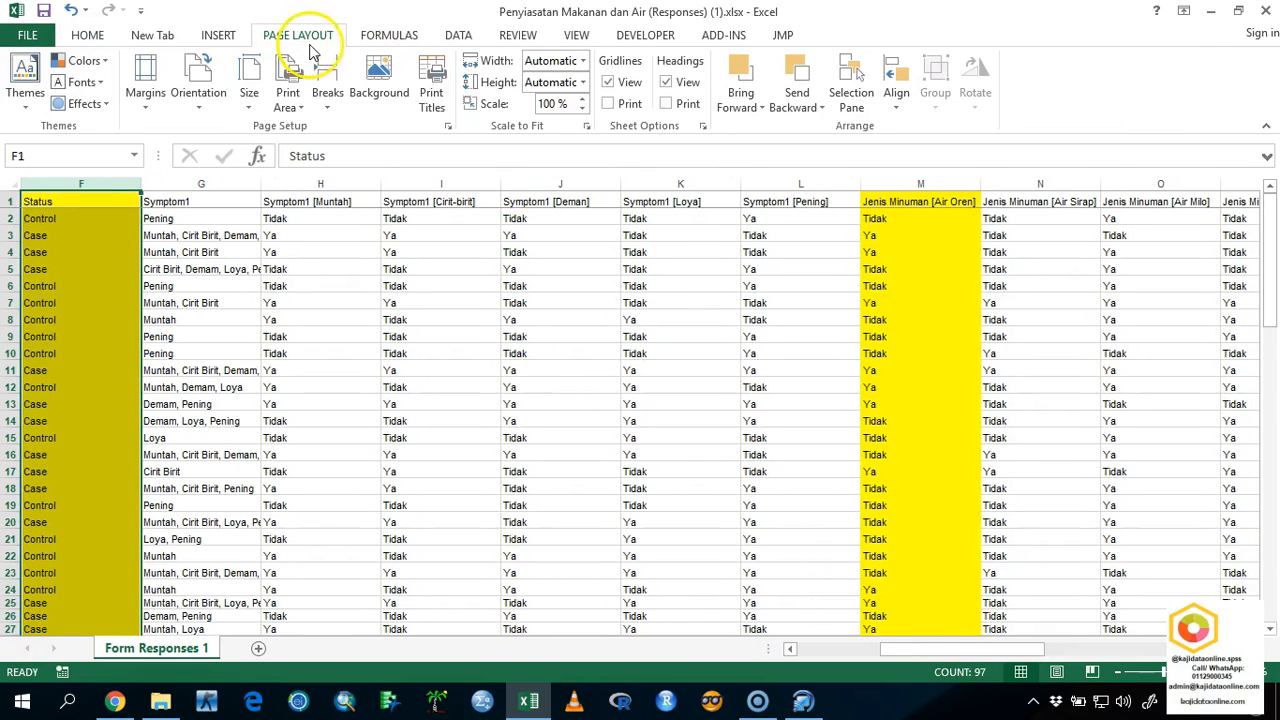
{"action": "left_click", "coordinate": [352, 42]}
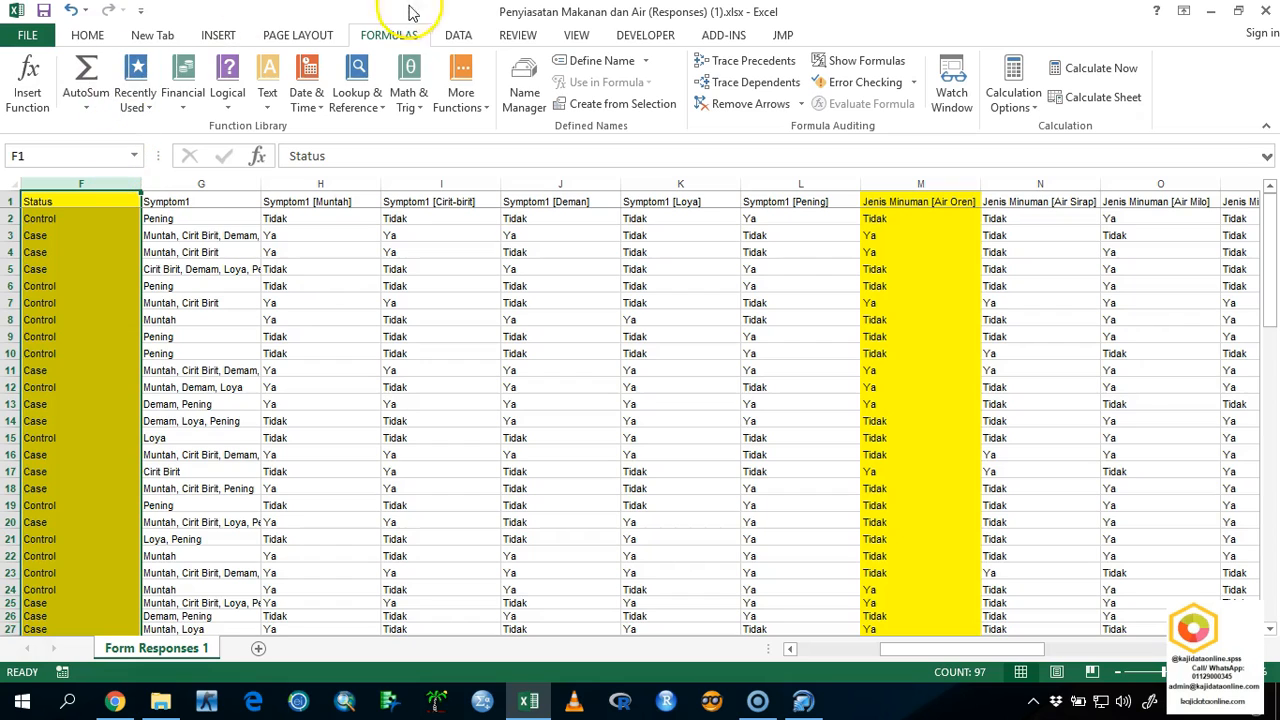
{"action": "left_click", "coordinate": [455, 36]}
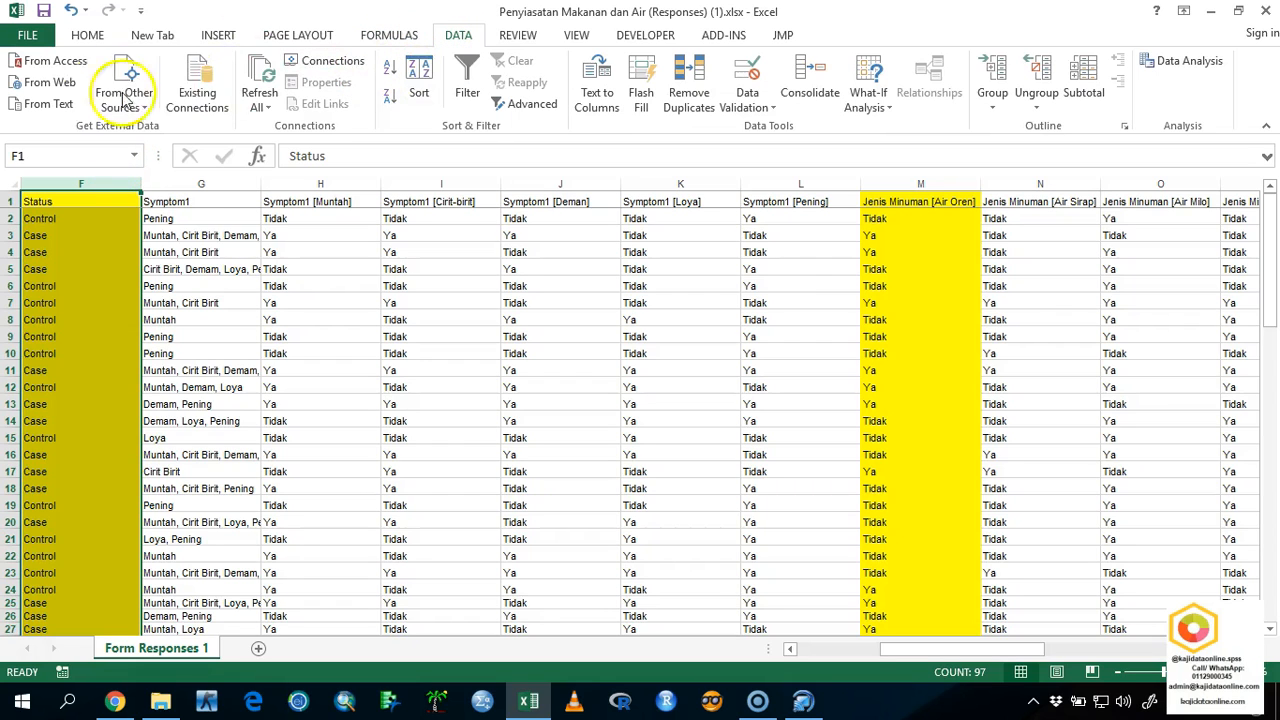
{"action": "left_click", "coordinate": [222, 37]}
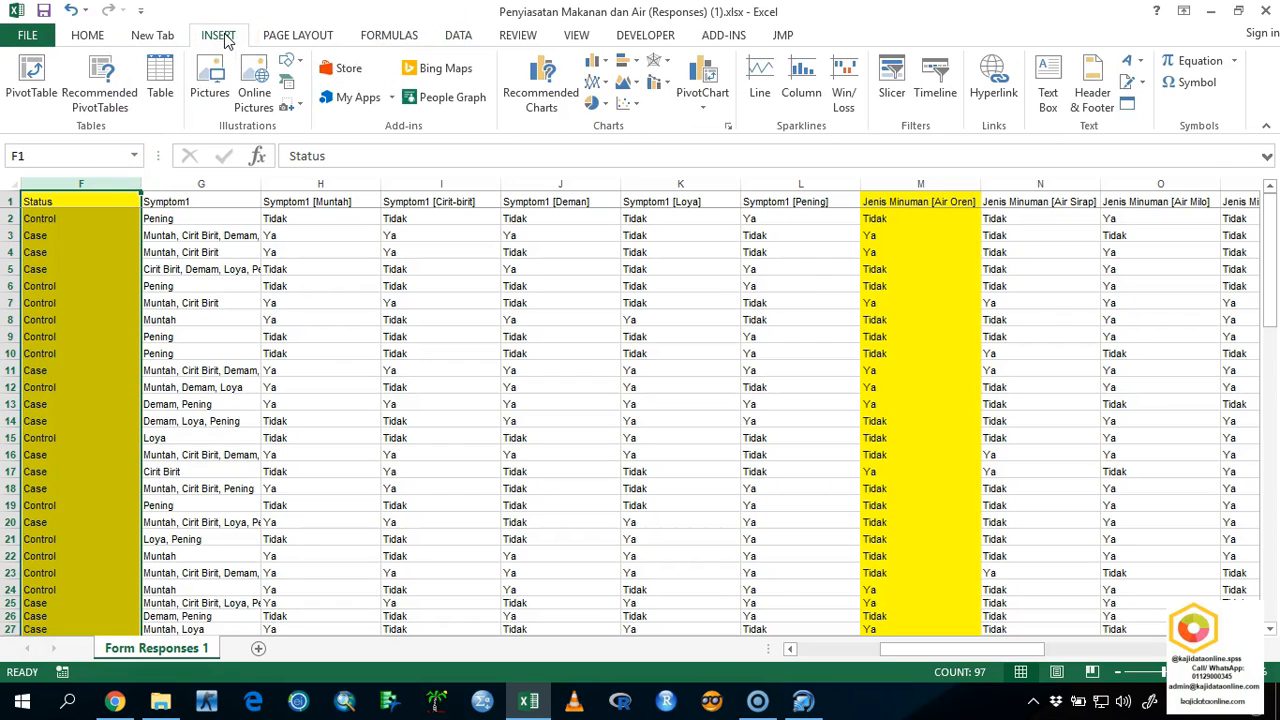
{"action": "left_click", "coordinate": [30, 72]}
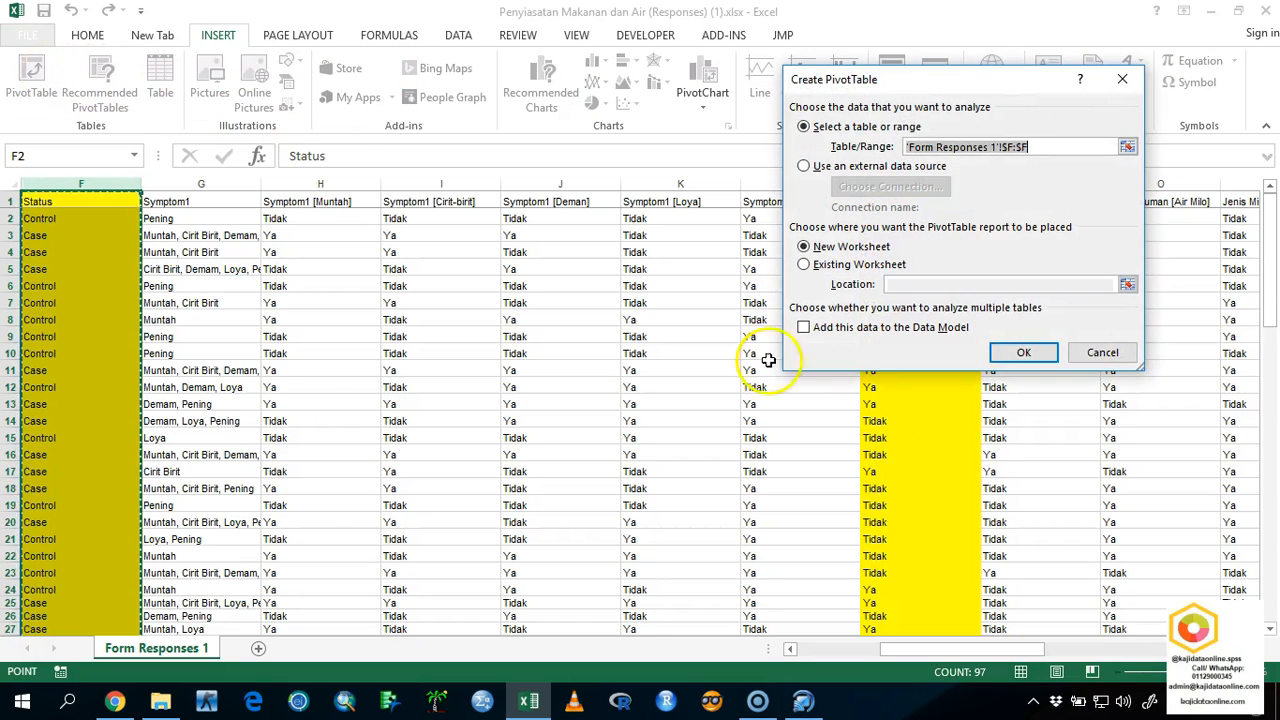
{"action": "left_click", "coordinate": [1101, 351]}
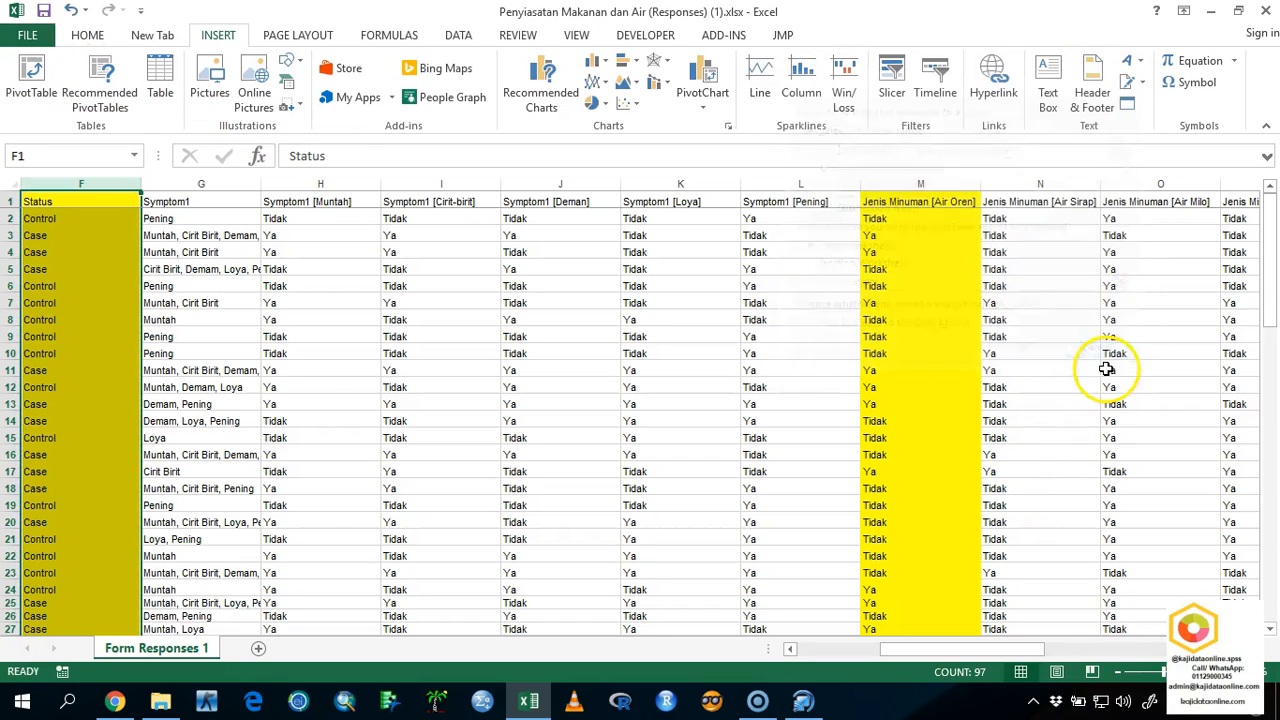
Create a PivotTable on a new worksheet from the Form Responses 1 data, range A1:Z97.
{"action": "left_click_drag", "start_coordinate": [910, 650], "coordinate": [775, 672]}
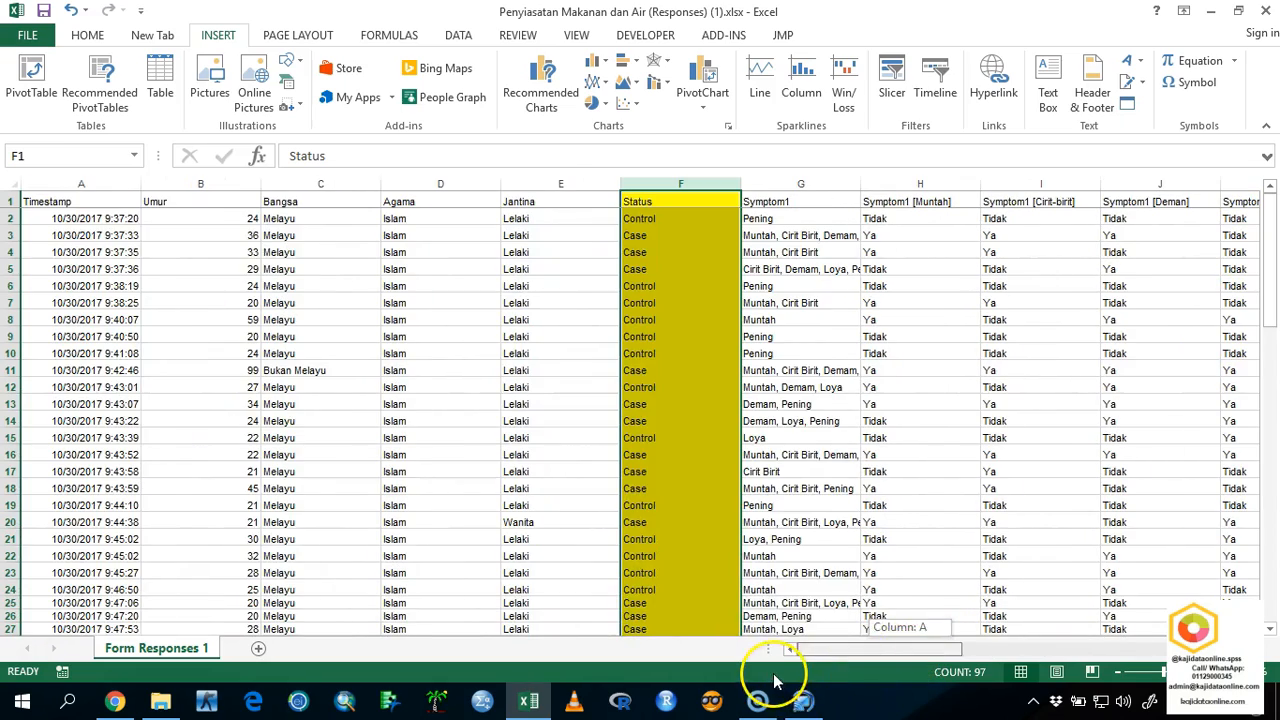
{"action": "left_click", "coordinate": [106, 204]}
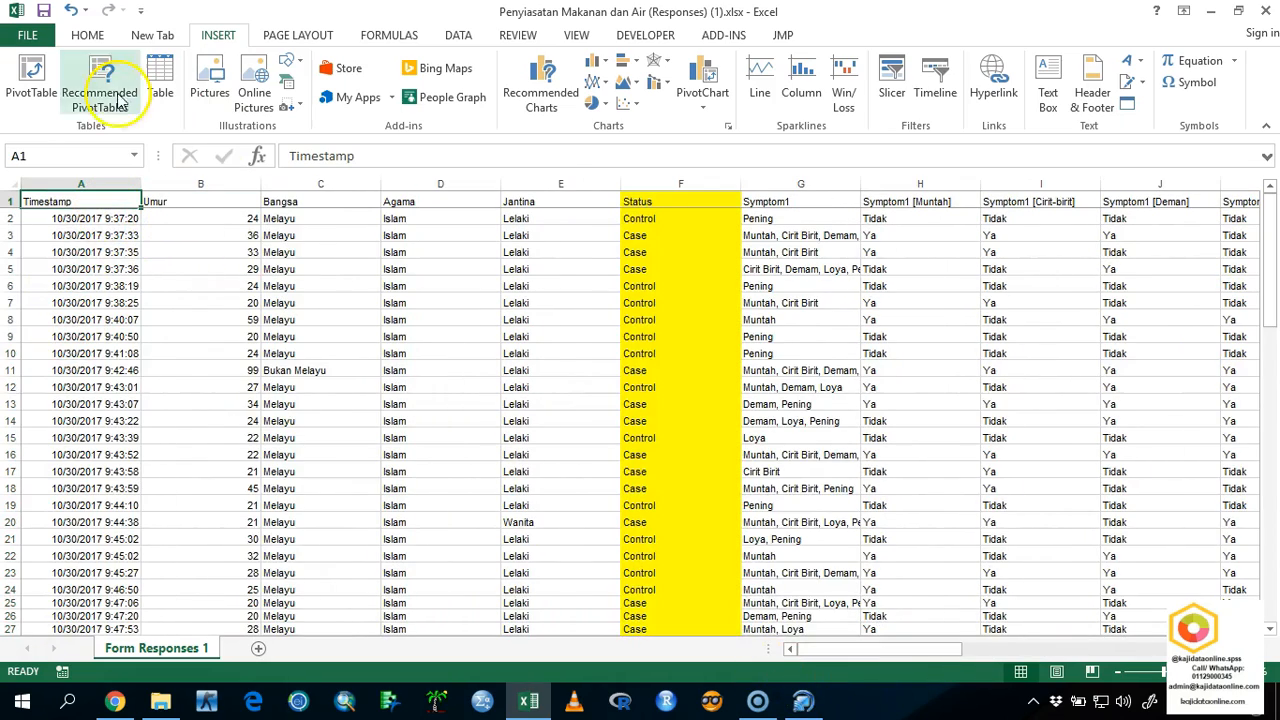
{"action": "left_click", "coordinate": [30, 80]}
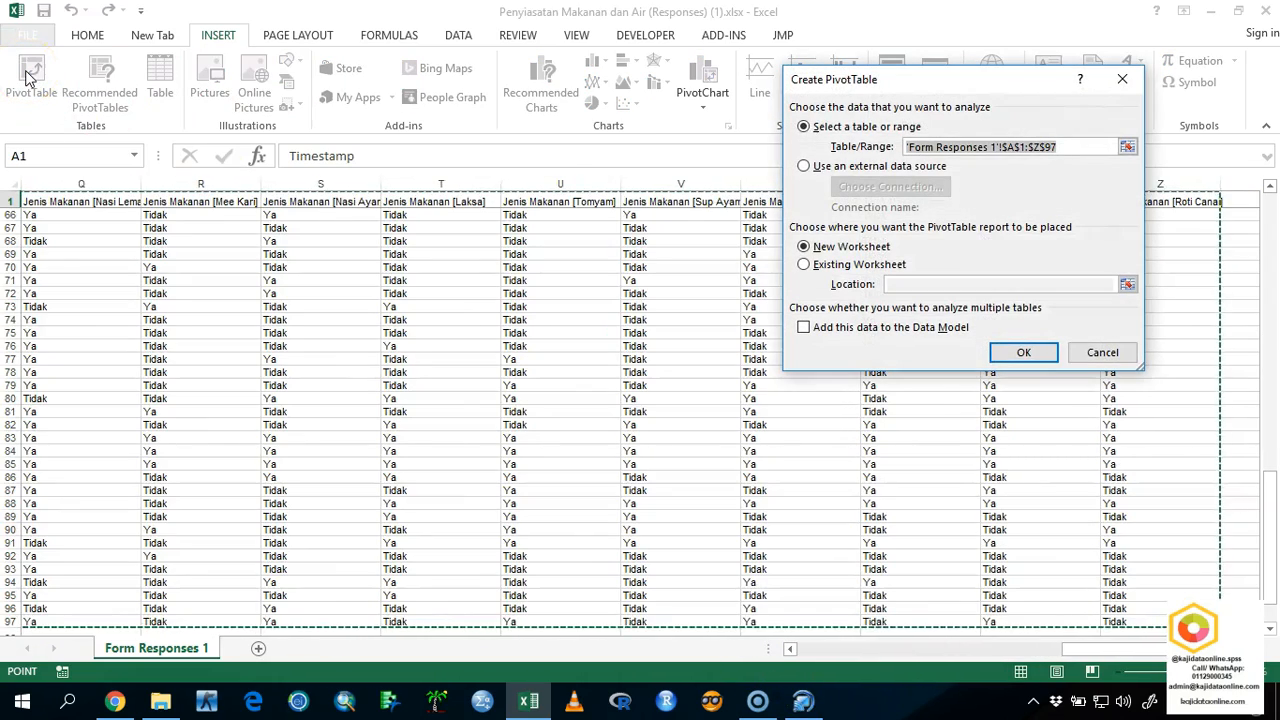
{"action": "left_click", "coordinate": [1025, 352]}
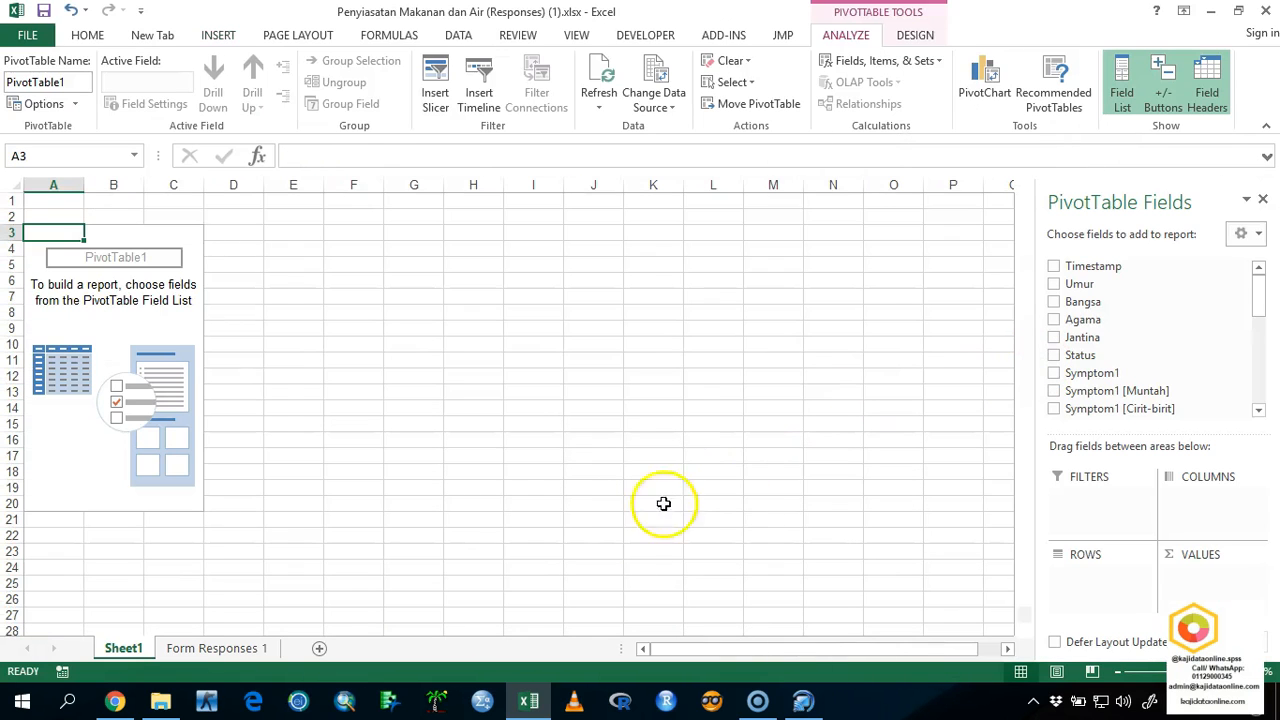
Put Status and Jenis Minuman [Air Oren] in the PivotTable's rows and the count of Jenis Minuman [Air Oren] in its values.
{"action": "left_click_drag", "start_coordinate": [1082, 356], "coordinate": [1078, 575]}
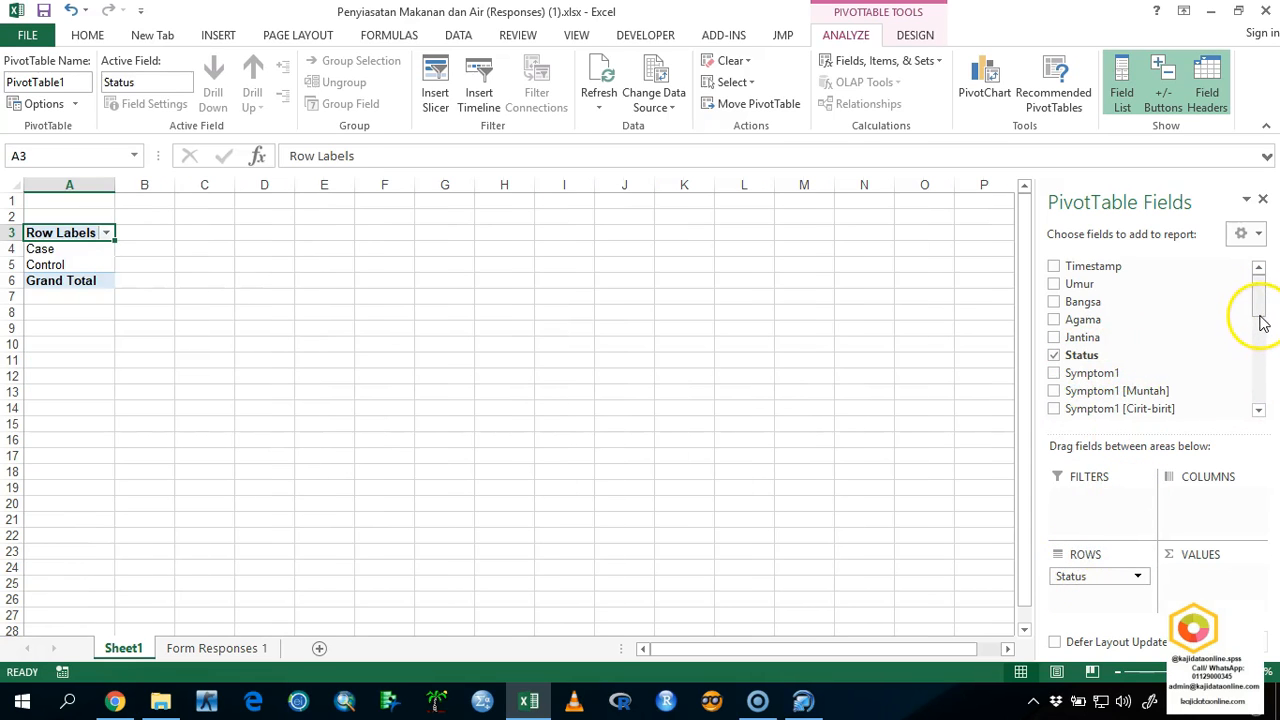
{"action": "scroll", "coordinate": [1257, 340], "scroll_direction": "down", "scroll_amount": 3}
{"action": "left_click_drag", "start_coordinate": [1171, 374], "coordinate": [1110, 597]}
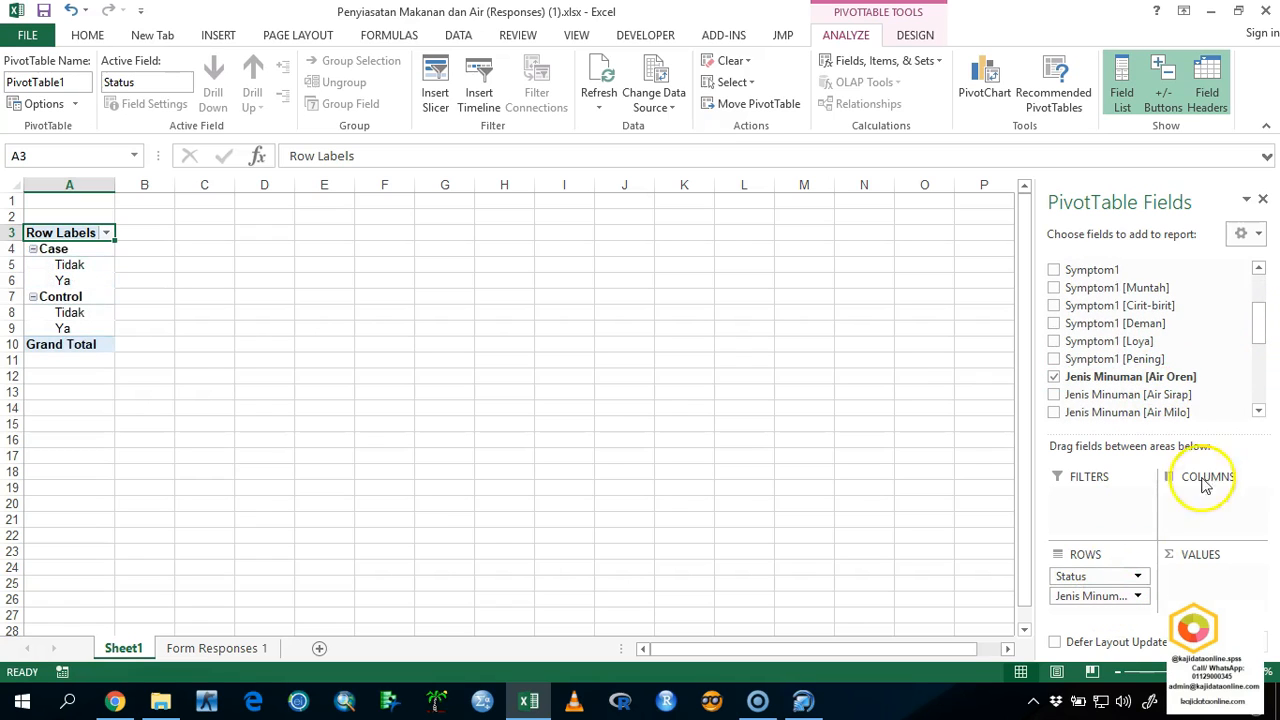
{"action": "left_click_drag", "start_coordinate": [1145, 378], "coordinate": [1236, 586]}
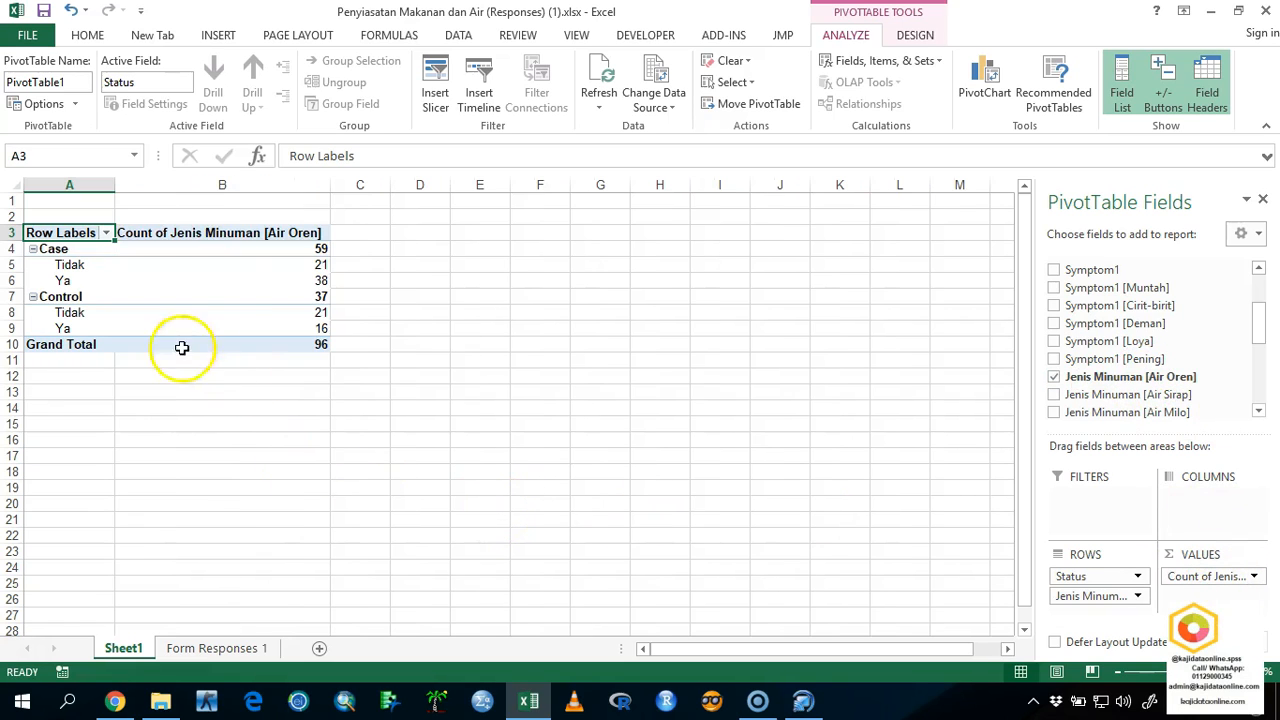
Start a table below the PivotTable with the labels Observe in B13, Case in C12 and Control in D12.
{"action": "left_click", "coordinate": [171, 390]}
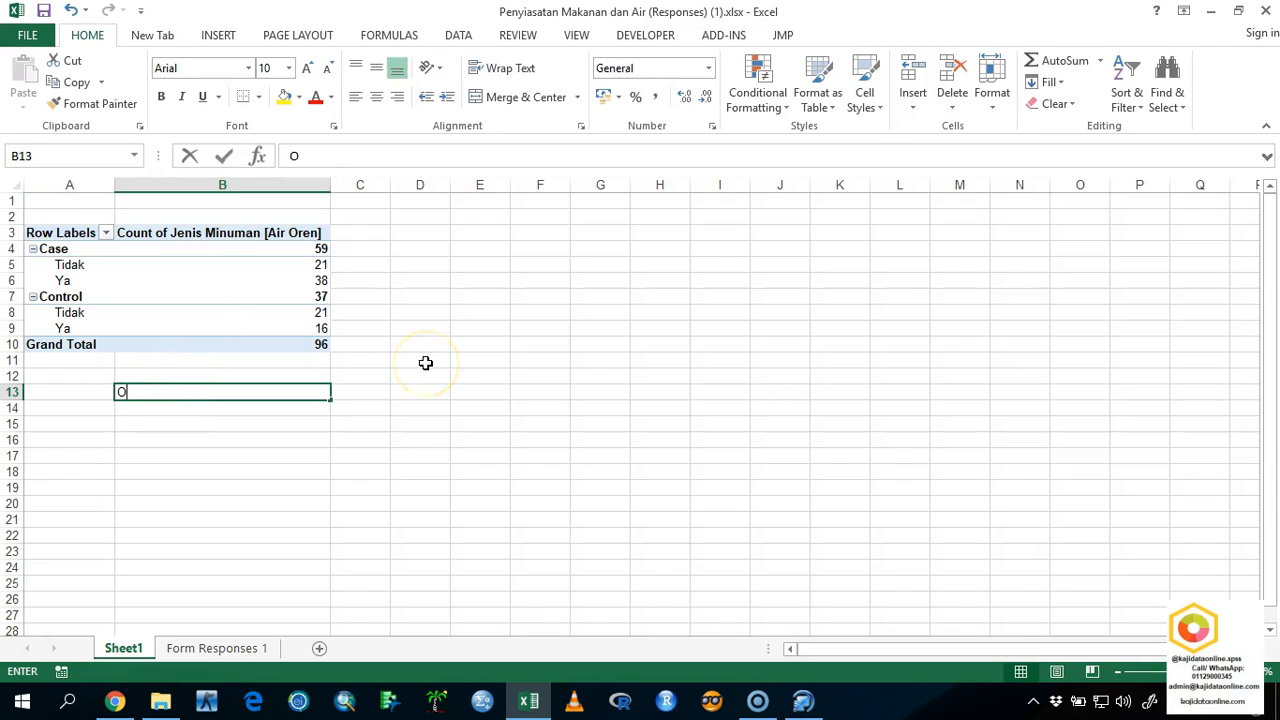
{"action": "type", "text": "Observer"}
{"action": "key", "text": "Tab"}
{"action": "key", "text": "Left"}
{"action": "type", "text": "O"}
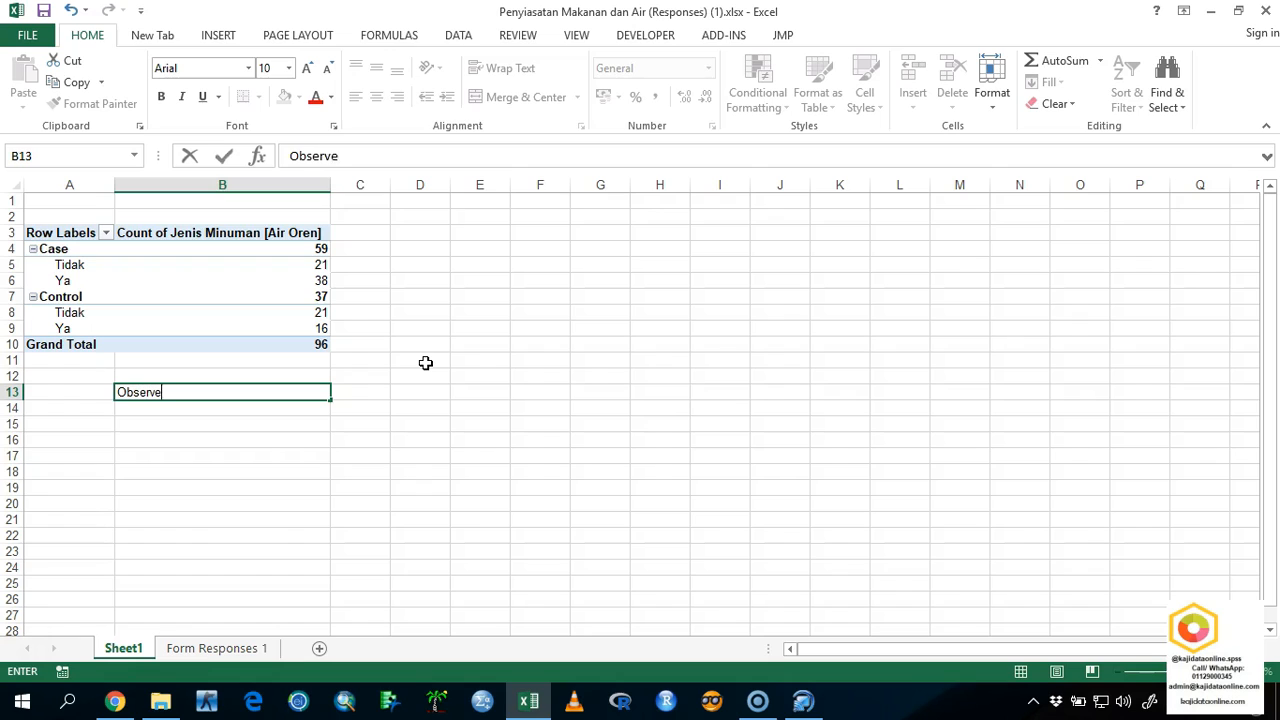
{"action": "key", "text": "Tab"}
{"action": "key", "text": "Up"}
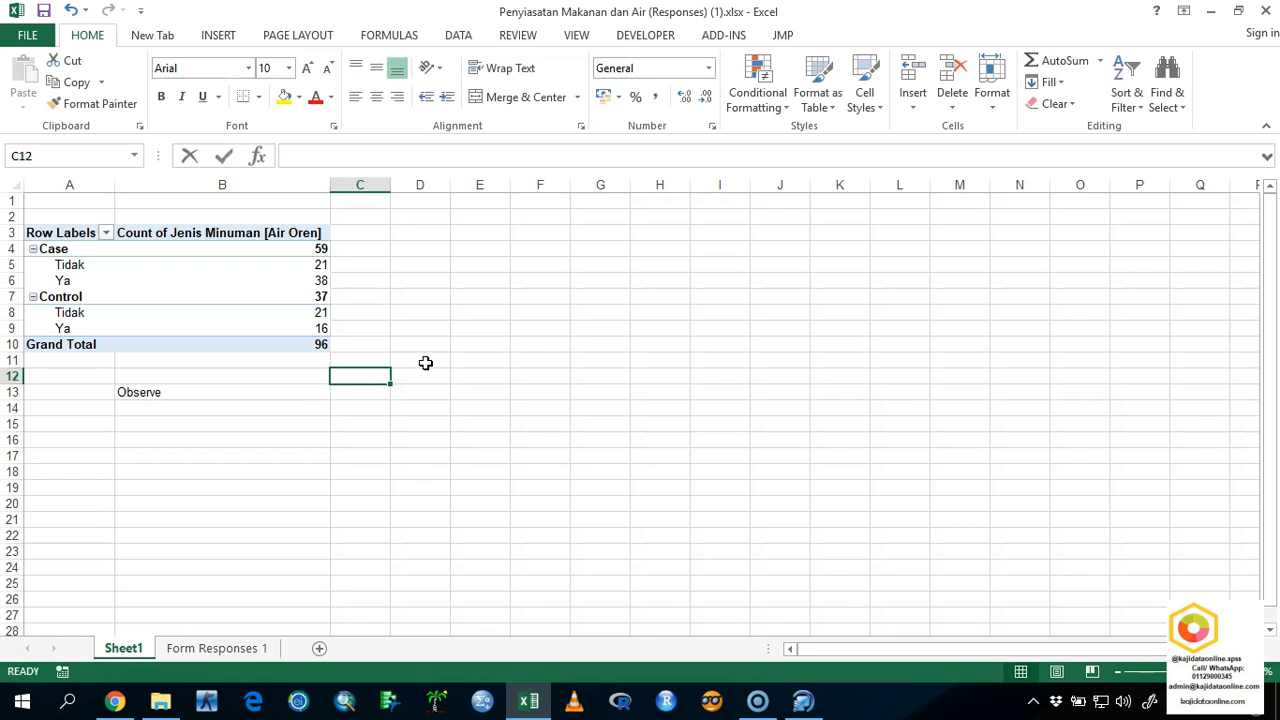
{"action": "type", "text": "Case"}
{"action": "key", "text": "Tab"}
{"action": "type", "text": "Con"}
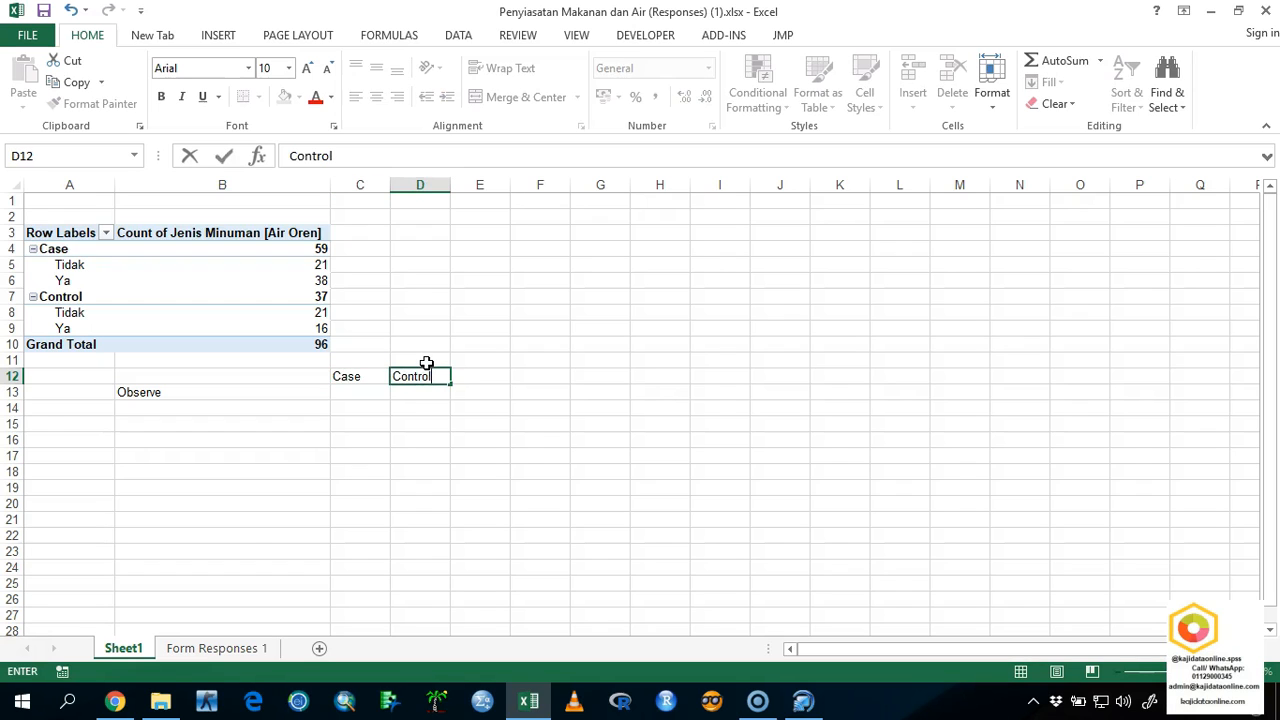
Insert a column before the Case label and enter Status in C12.
{"action": "right_click", "coordinate": [380, 185]}
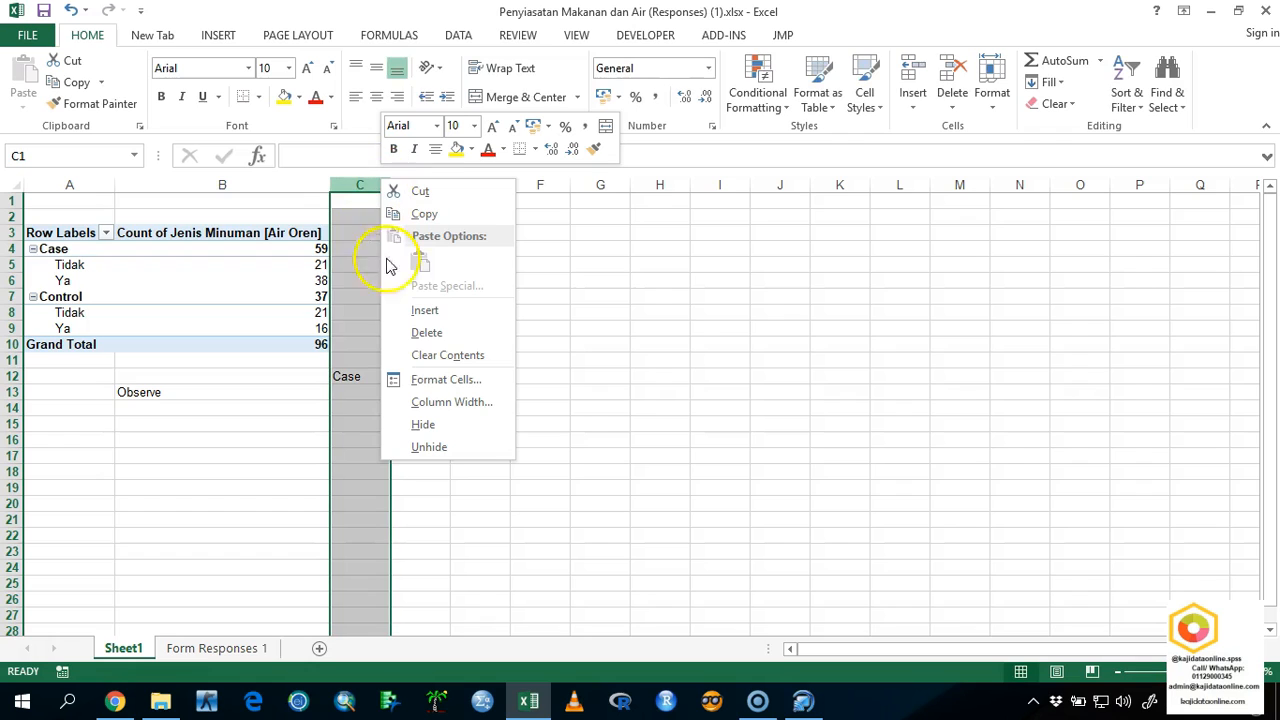
{"action": "left_click", "coordinate": [422, 316]}
{"action": "left_click", "coordinate": [384, 370]}
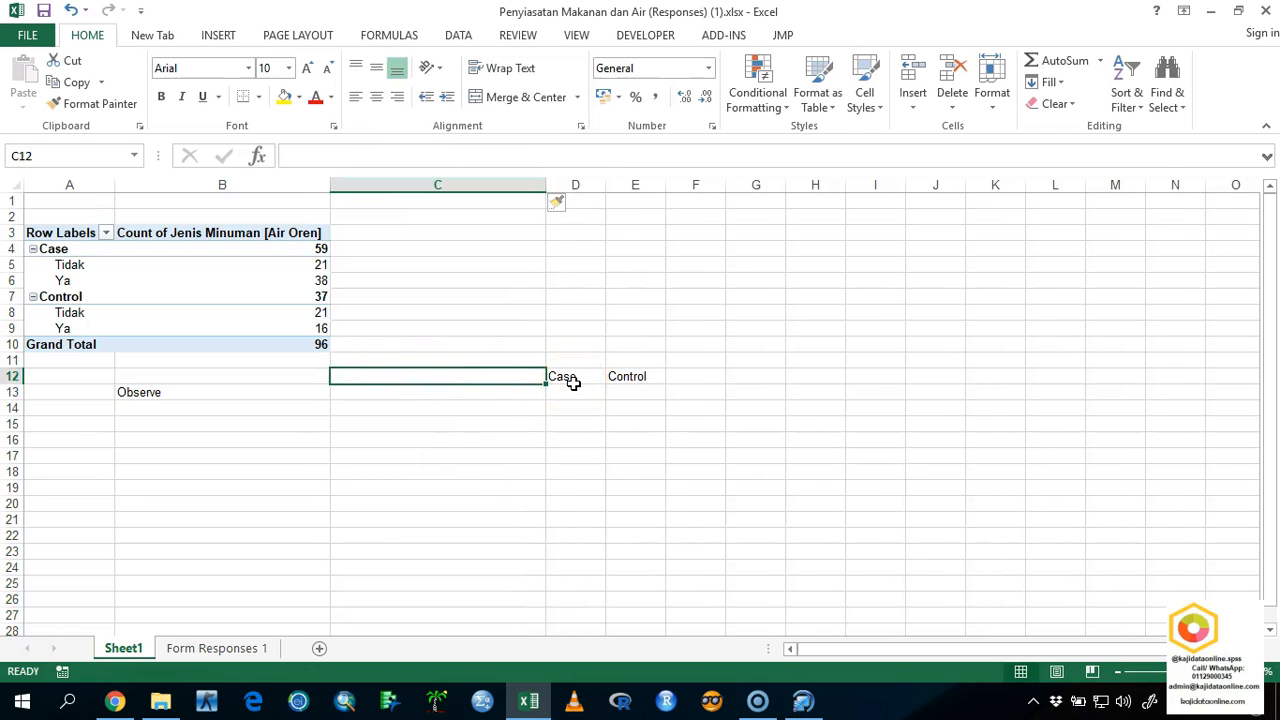
{"action": "type", "text": "Stat"}
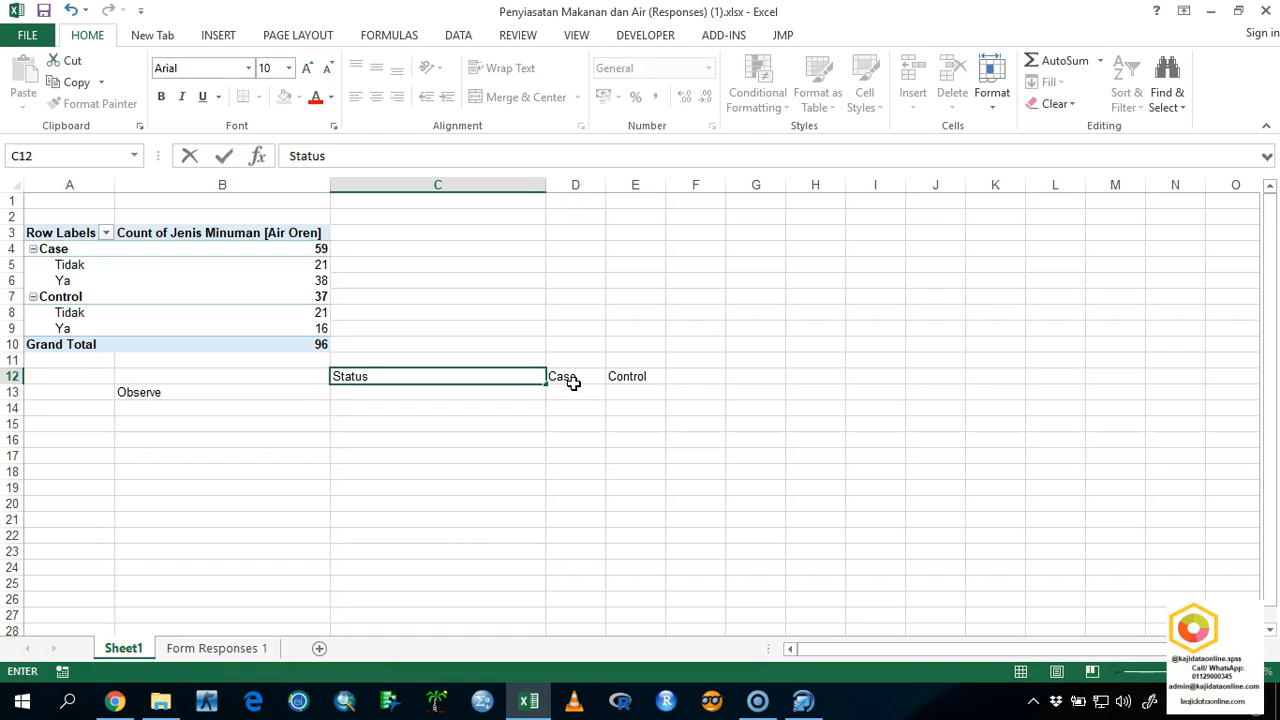
{"action": "type", "text": "us"}
{"action": "key", "text": "Return"}
Narrow column C to about the width of the Case and Control columns.
{"action": "left_click_drag", "start_coordinate": [548, 183], "coordinate": [391, 211]}
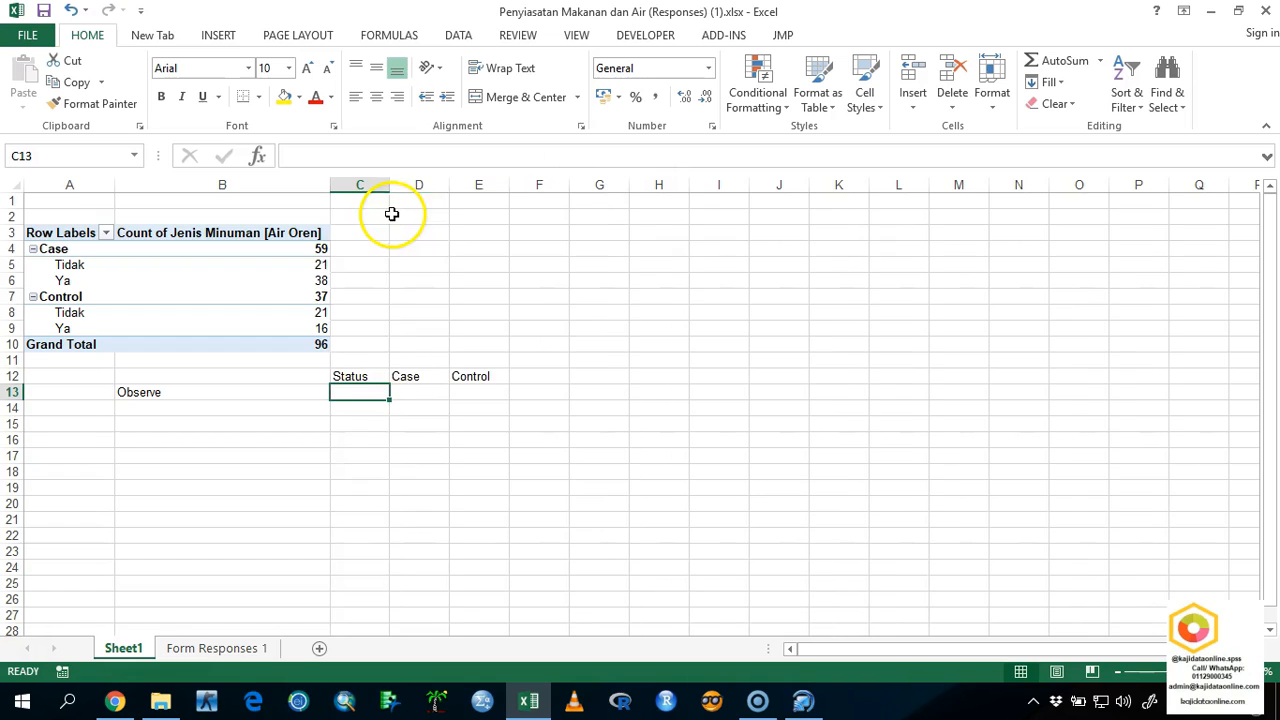
{"action": "double_click", "coordinate": [376, 376]}
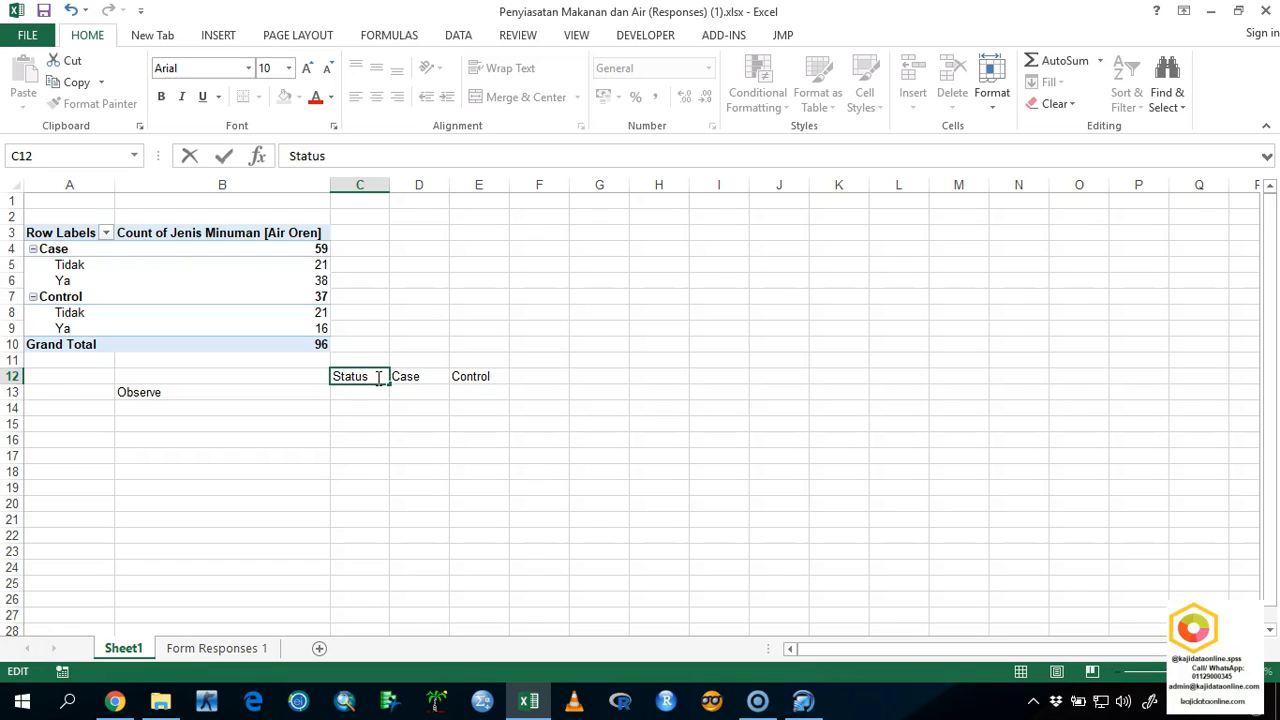
{"action": "key", "text": "Return"}
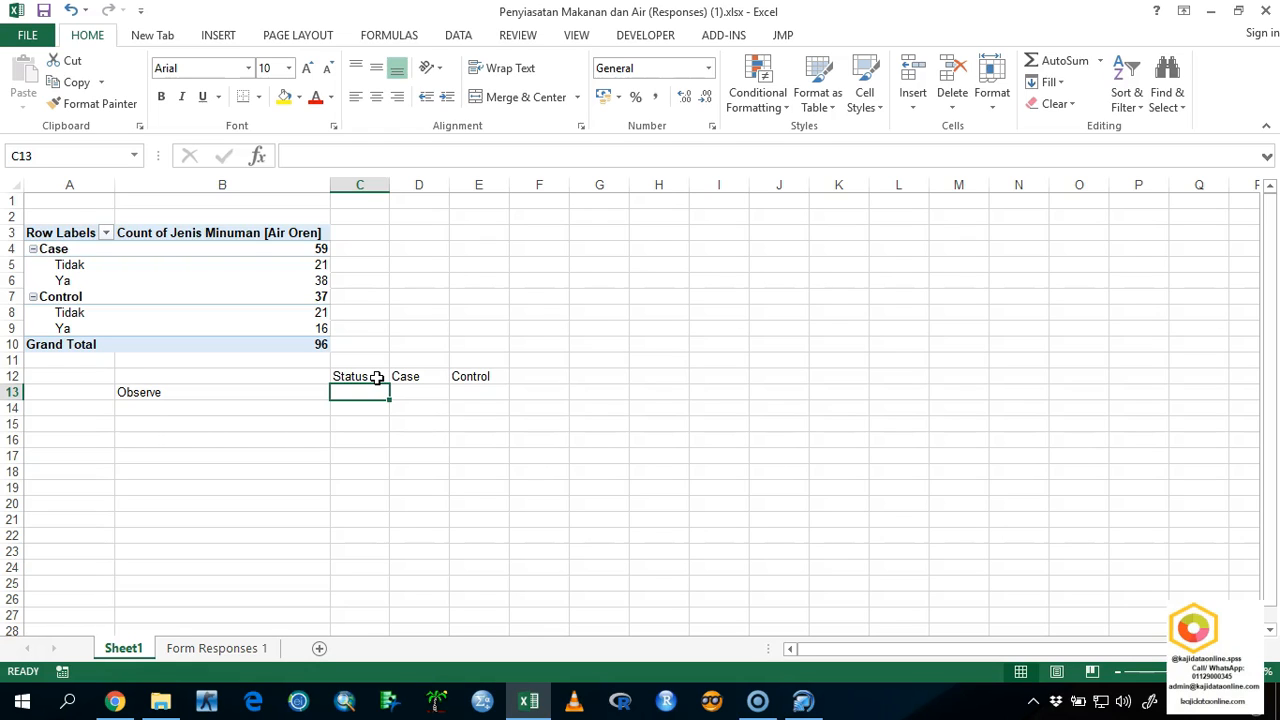
Enter the row labels Expose in C13 and Non Expose in C14, and fit column C to its contents.
{"action": "type", "text": "Expose"}
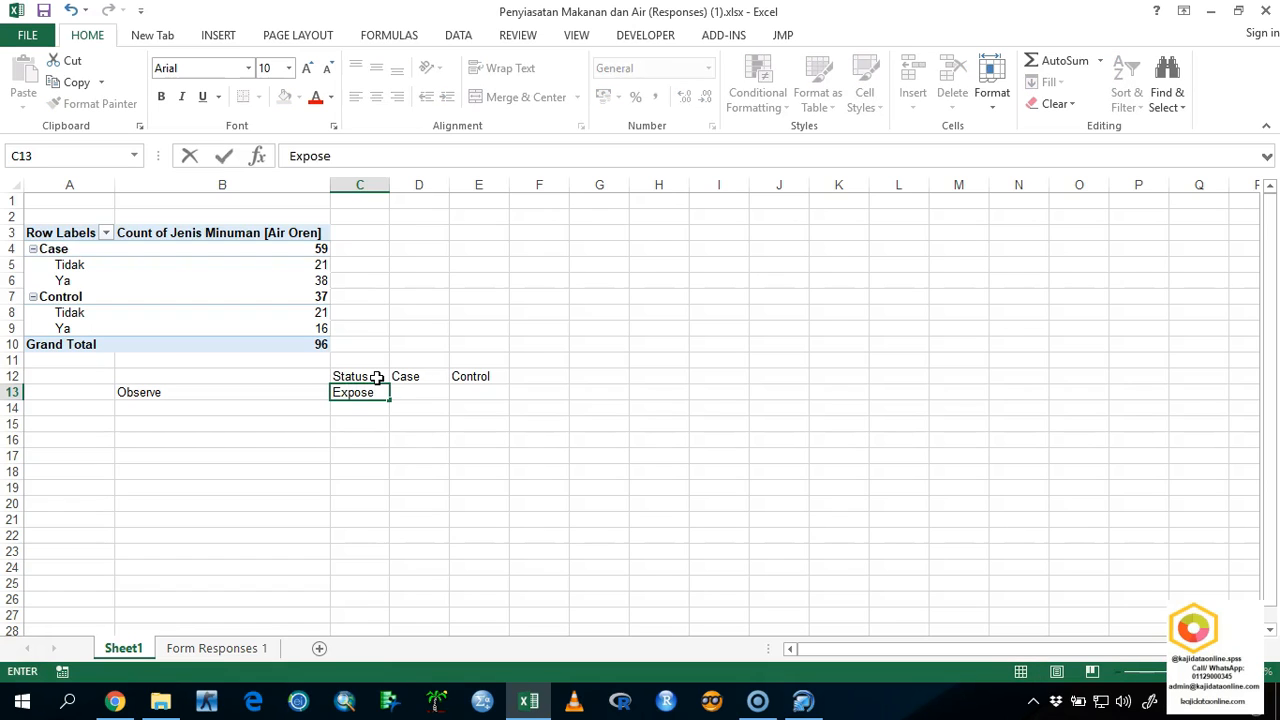
{"action": "key", "text": "Return"}
{"action": "type", "text": "Non Expose"}
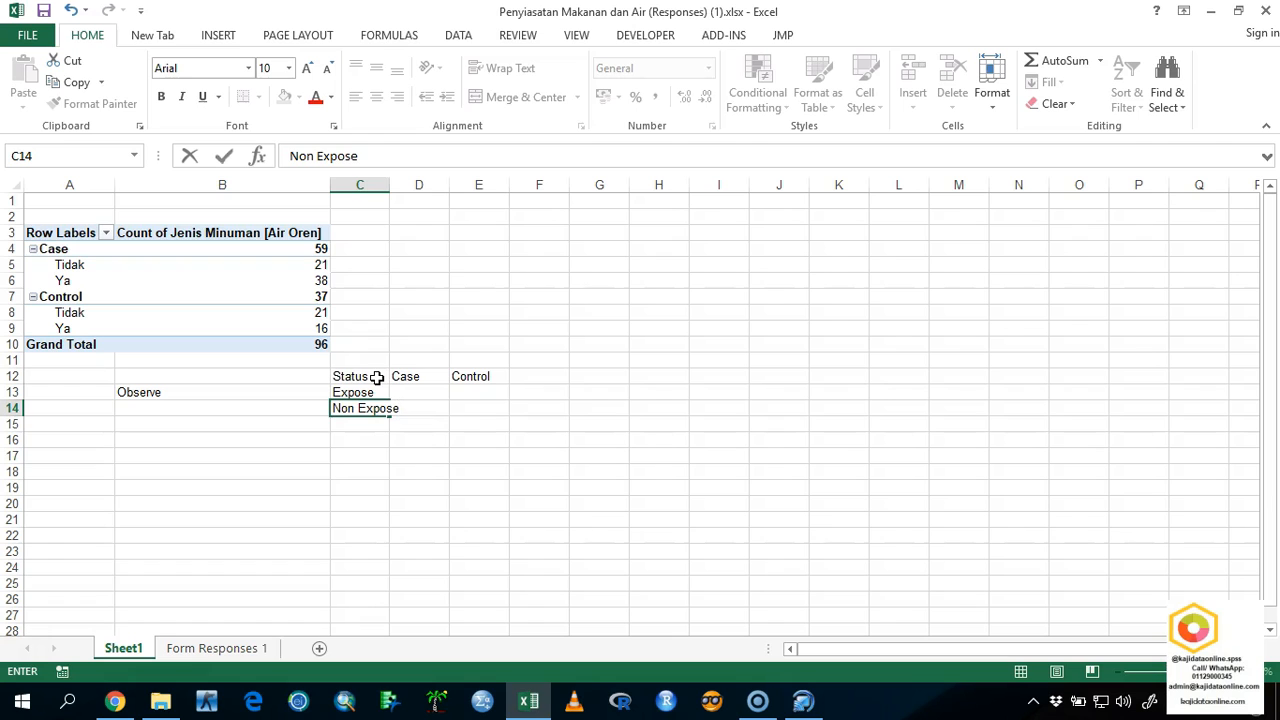
{"action": "double_click", "coordinate": [389, 185]}
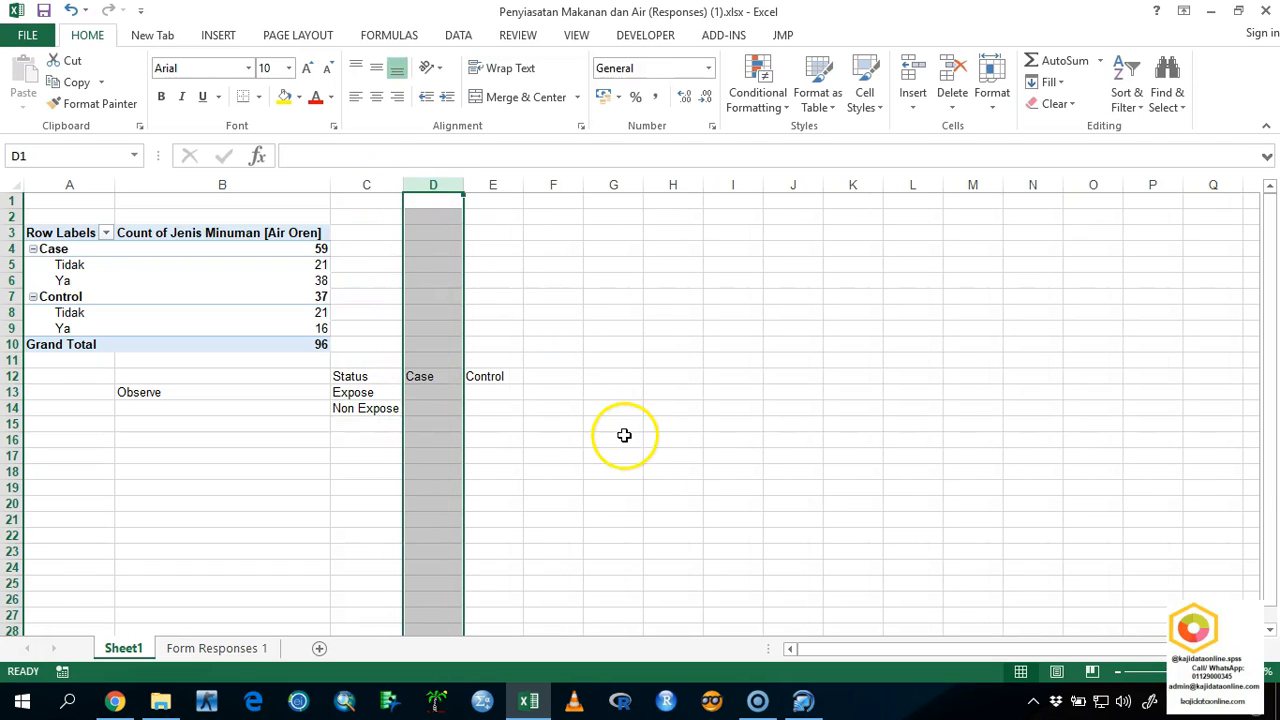
Fill the Expose row with the PivotTable's Ya counts: 38 under Case and 16 under Control.
{"action": "left_click", "coordinate": [432, 390]}
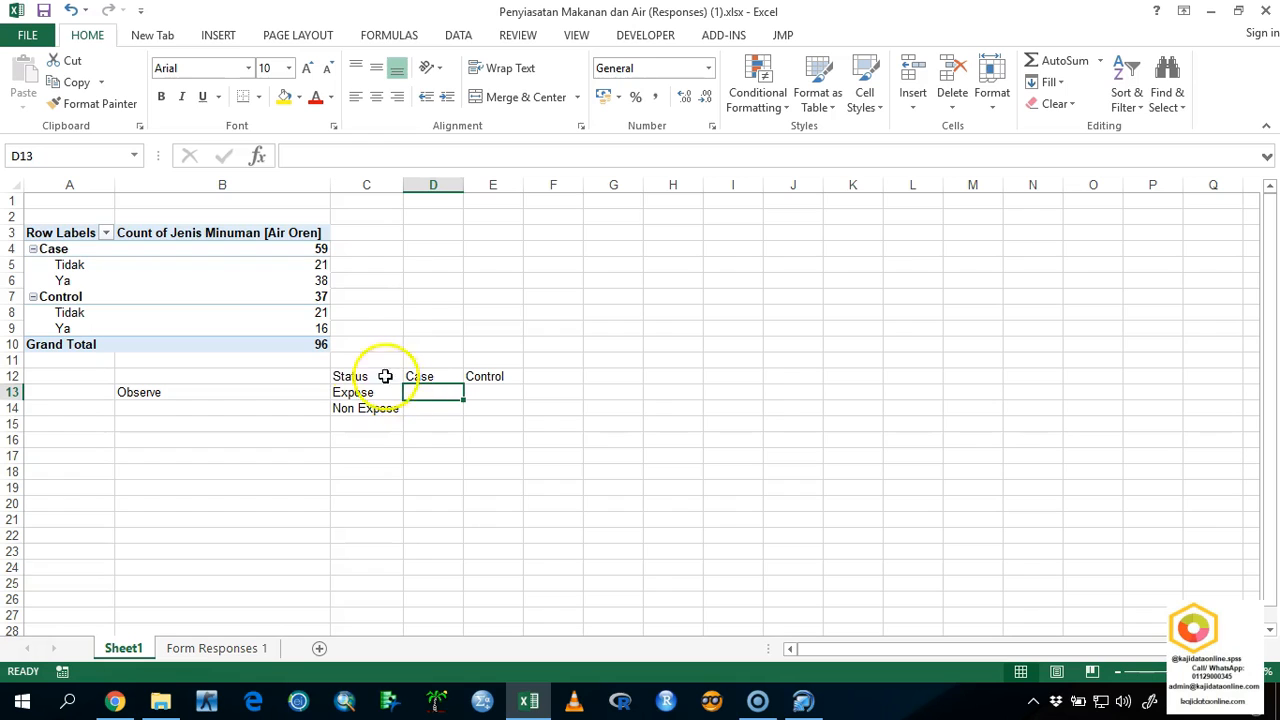
{"action": "left_click", "coordinate": [273, 281]}
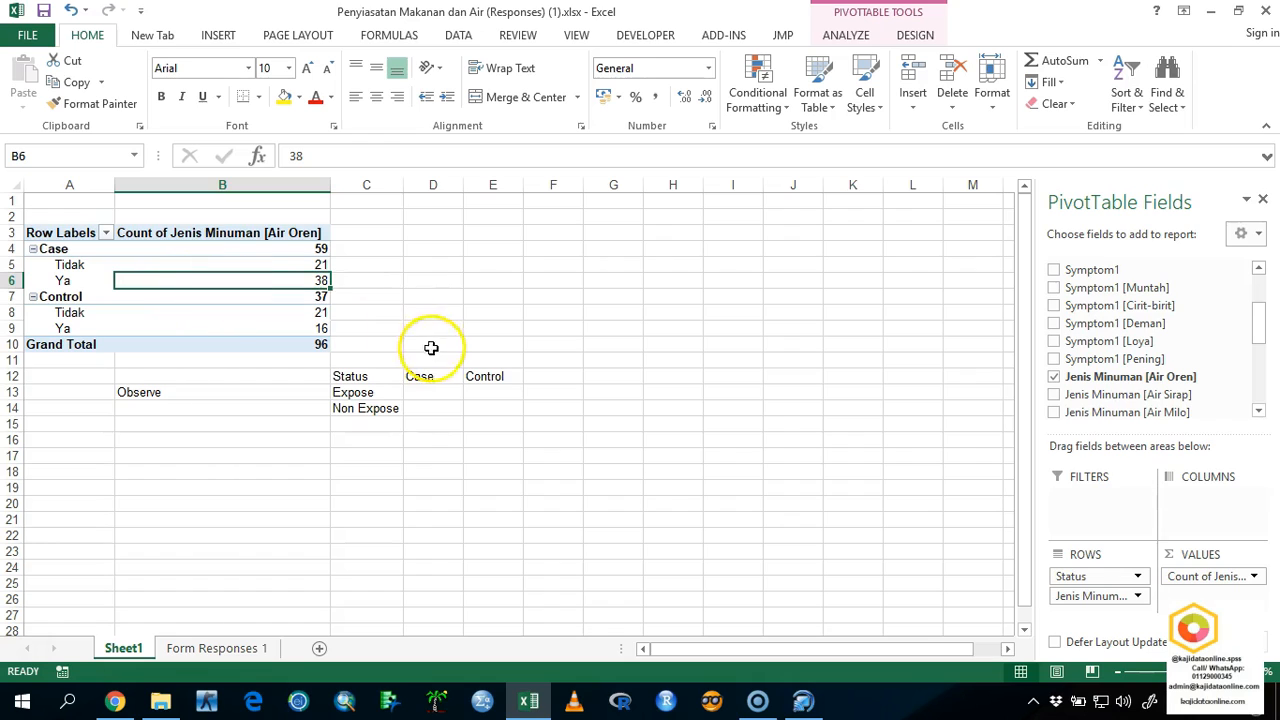
{"action": "left_click", "coordinate": [420, 393]}
{"action": "type", "text": "38"}
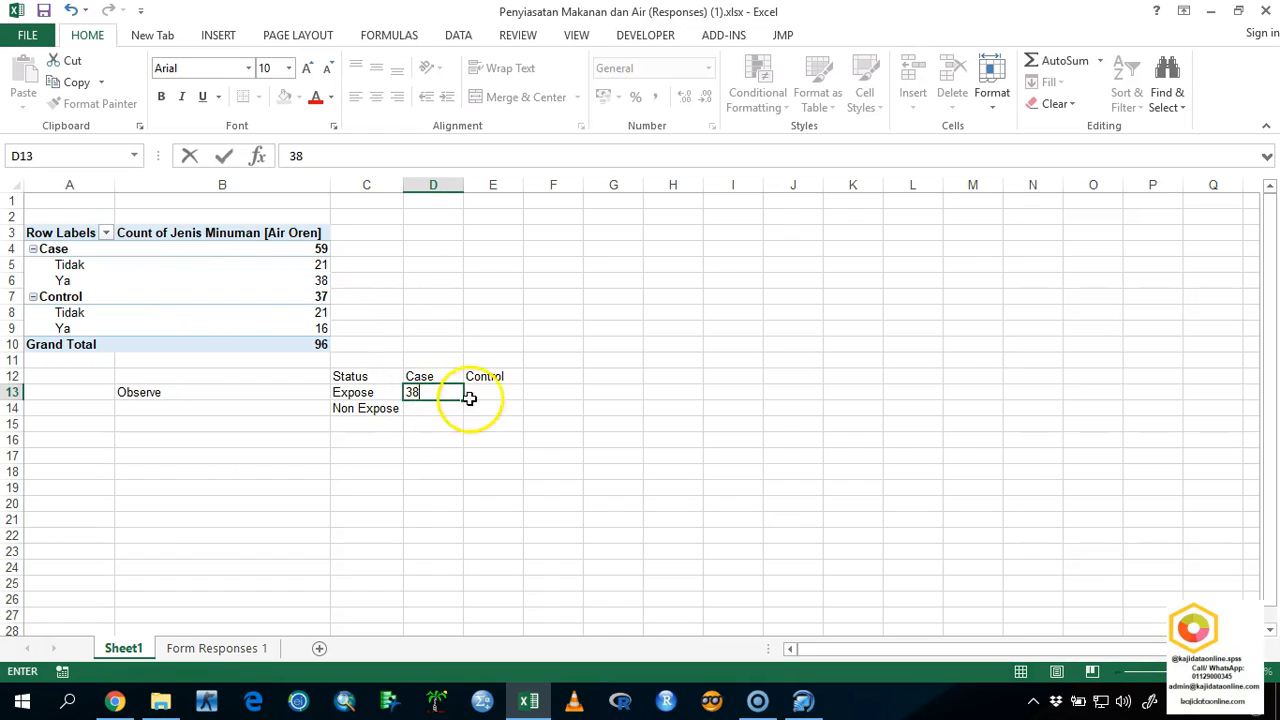
{"action": "left_click", "coordinate": [481, 398]}
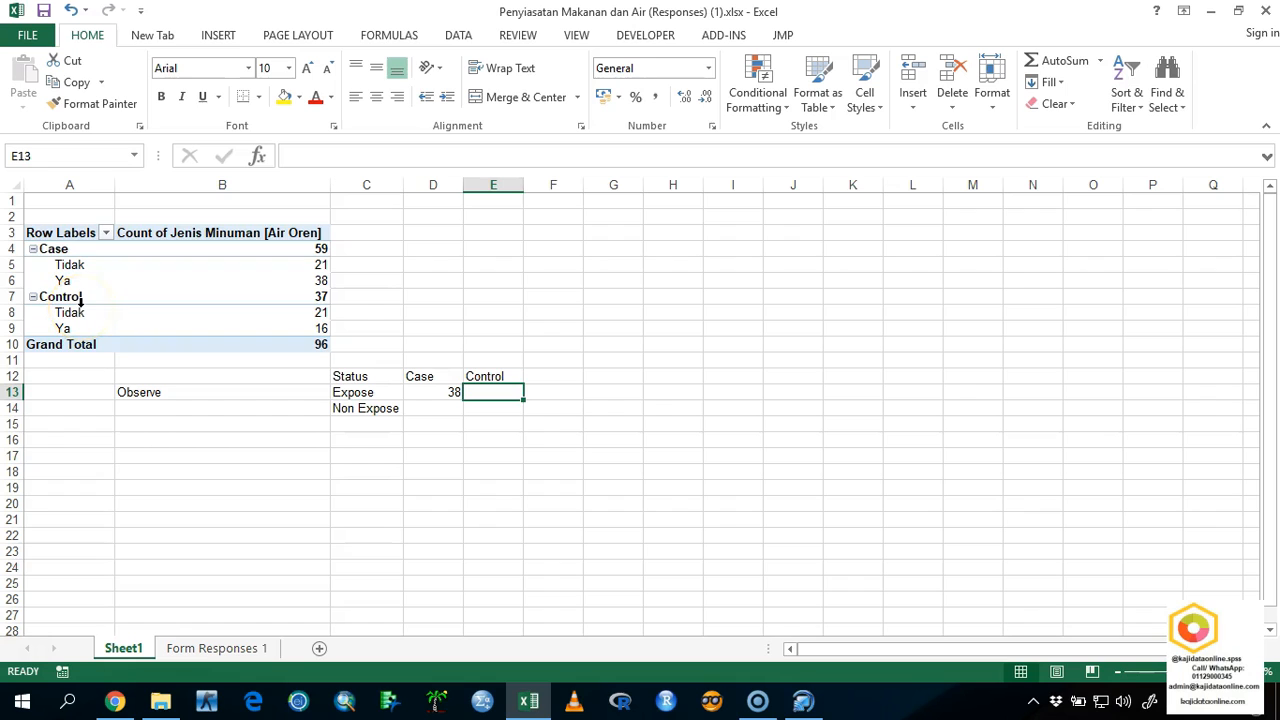
{"action": "type", "text": "16"}
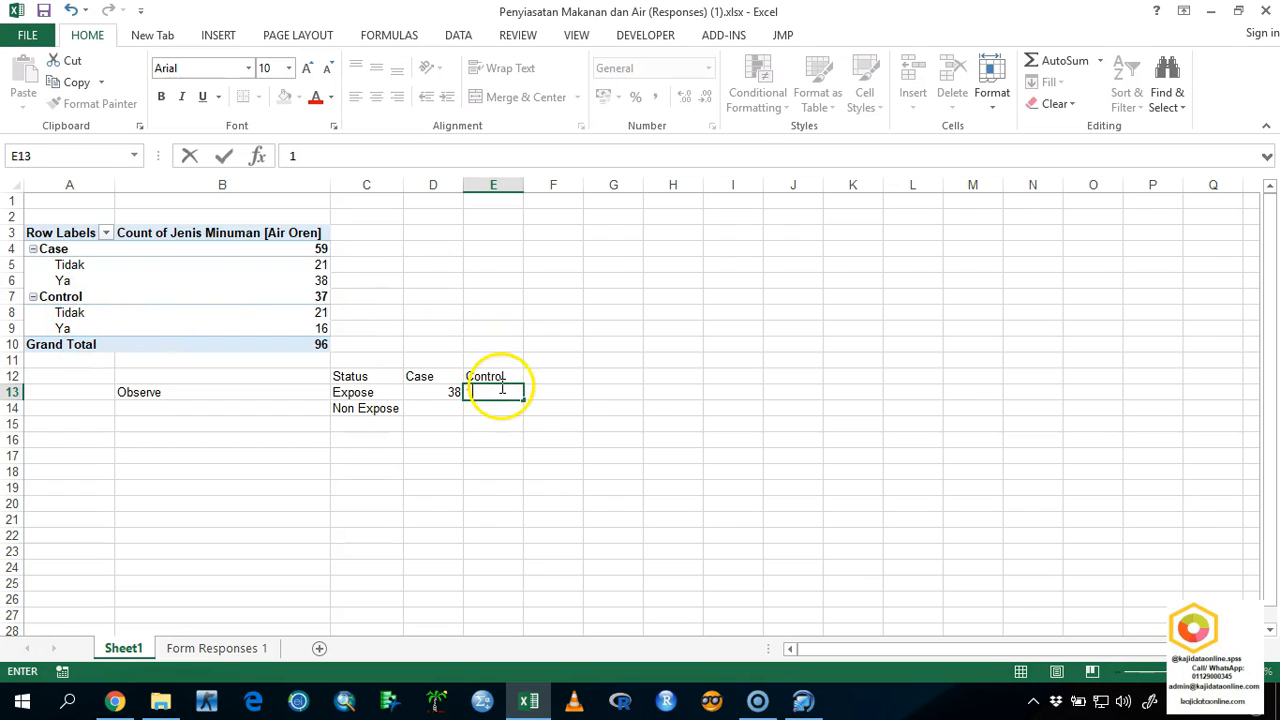
Fill the Non Expose row with the PivotTable's Tidak counts: 21 under Case and 21 under Control.
{"action": "left_click", "coordinate": [430, 406]}
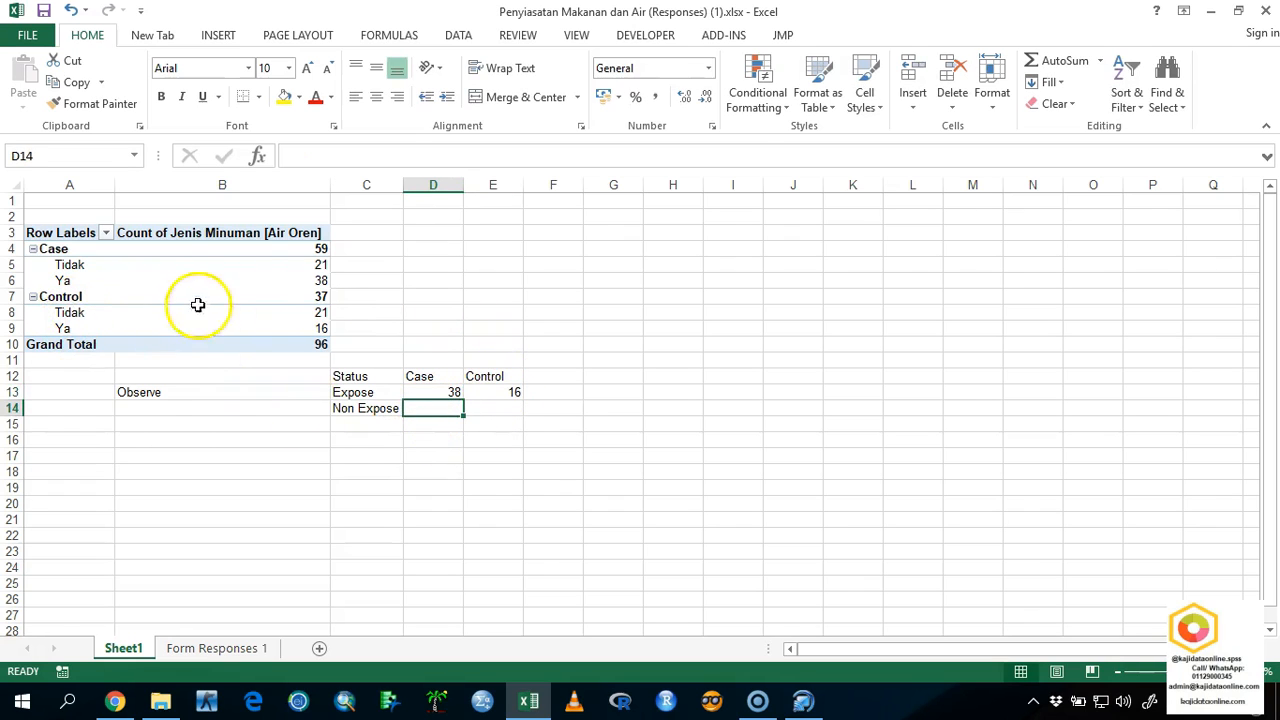
{"action": "left_click", "coordinate": [77, 264]}
{"action": "left_click", "coordinate": [300, 266]}
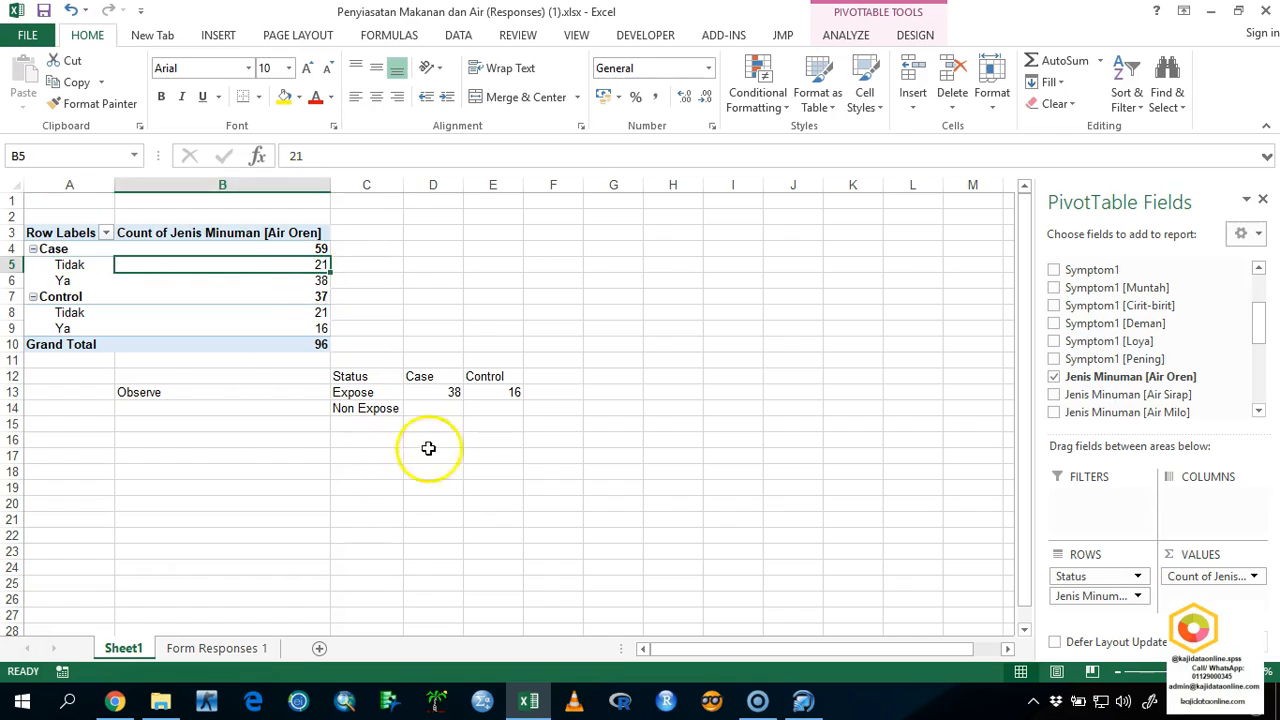
{"action": "left_click", "coordinate": [455, 406]}
{"action": "type", "text": "21"}
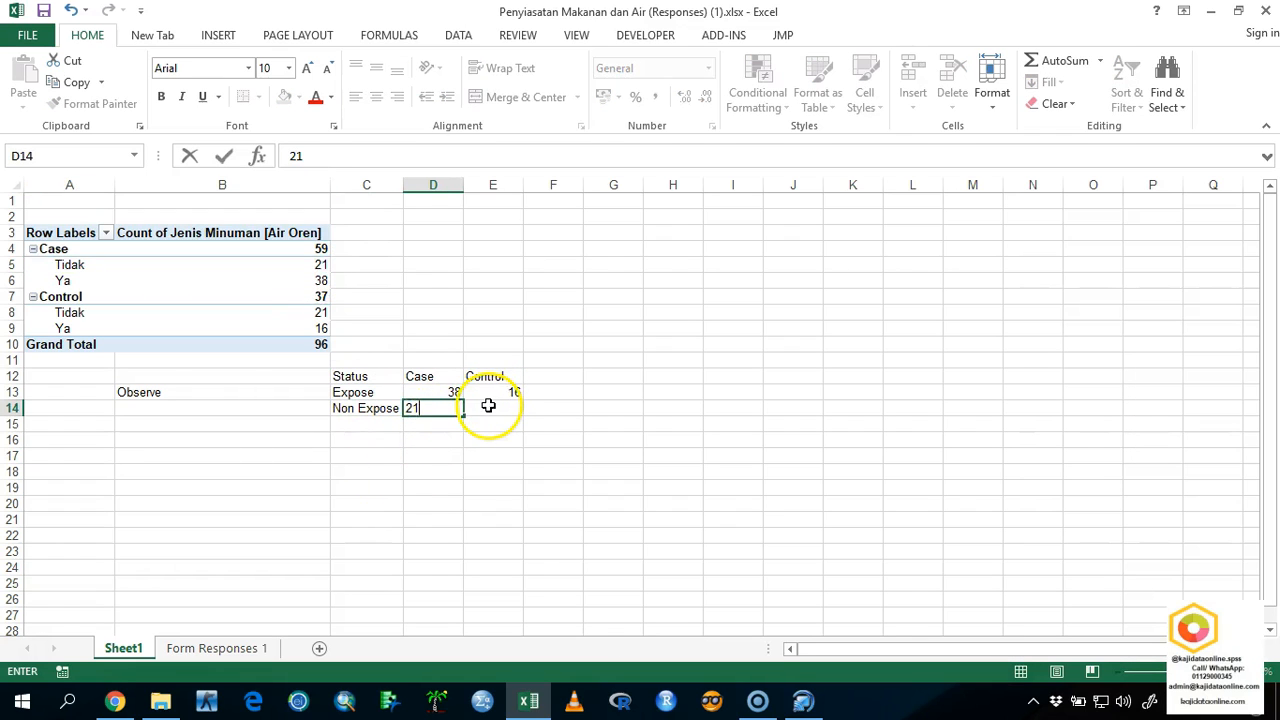
{"action": "left_click", "coordinate": [488, 406]}
{"action": "type", "text": "21"}
{"action": "left_click", "coordinate": [507, 448]}
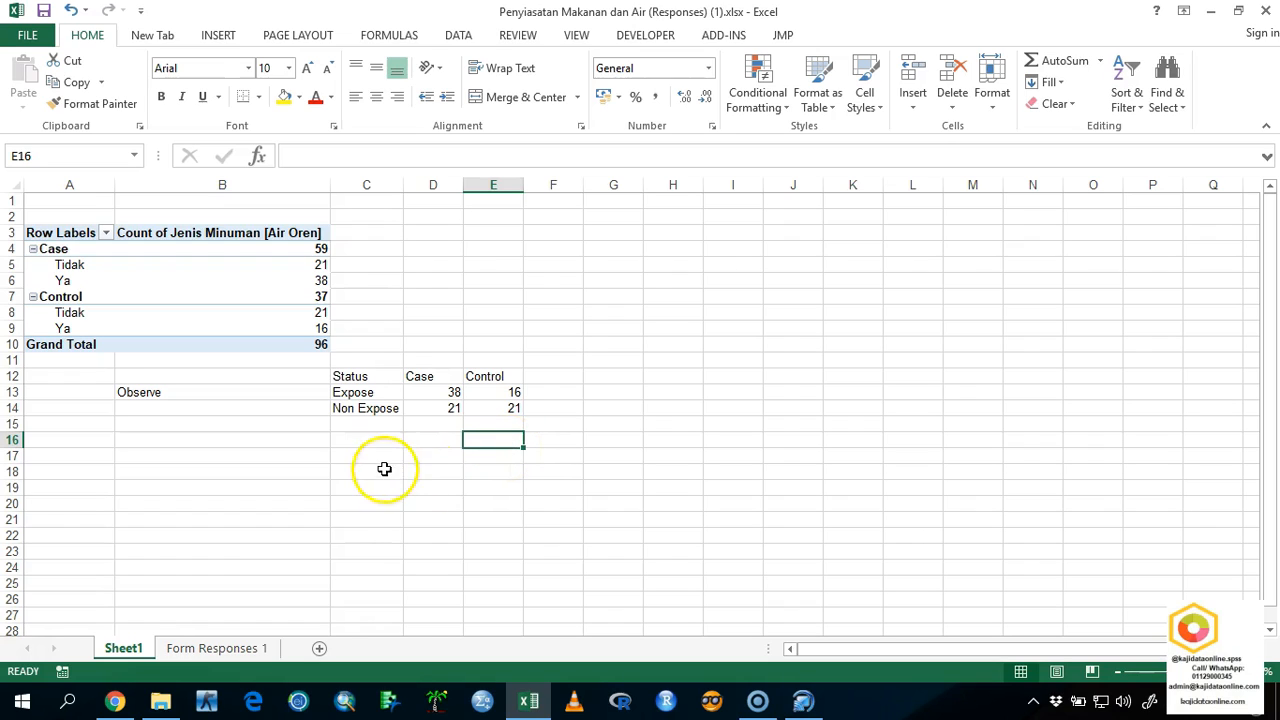
Total the Case column in D15 with the formula =SUM(D13:D14).
{"action": "left_click", "coordinate": [258, 443]}
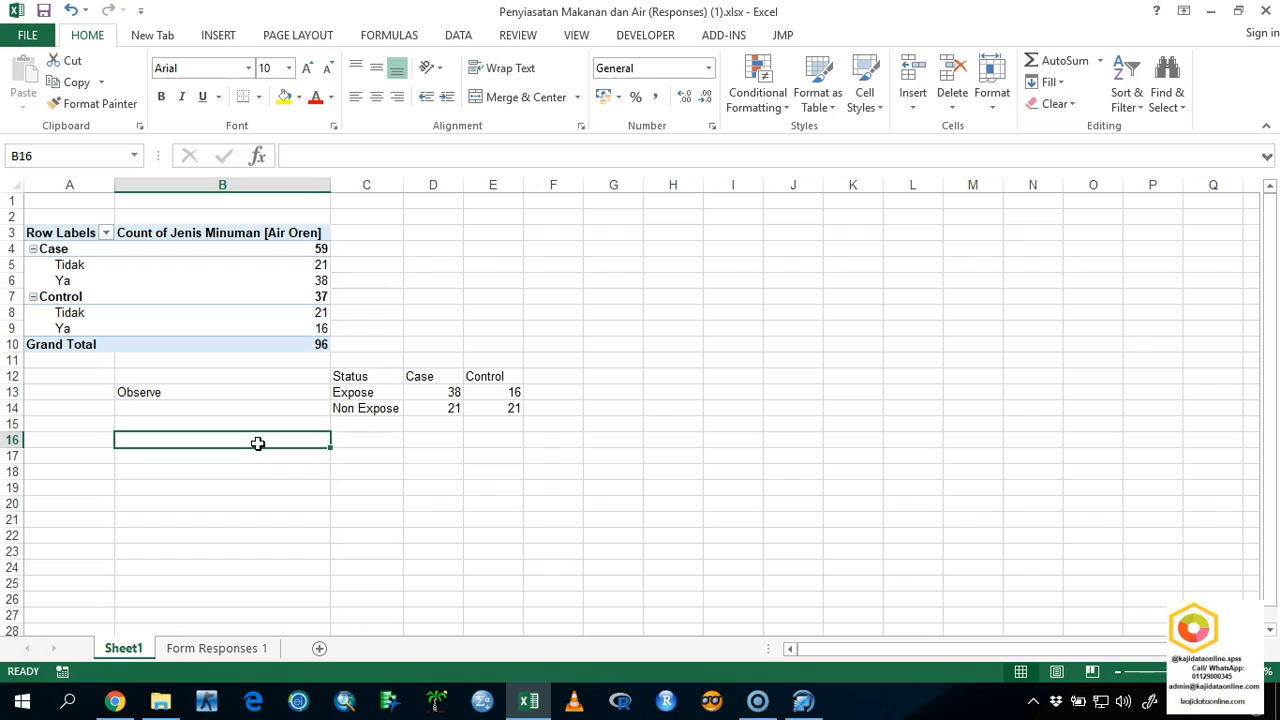
{"action": "left_click", "coordinate": [447, 440]}
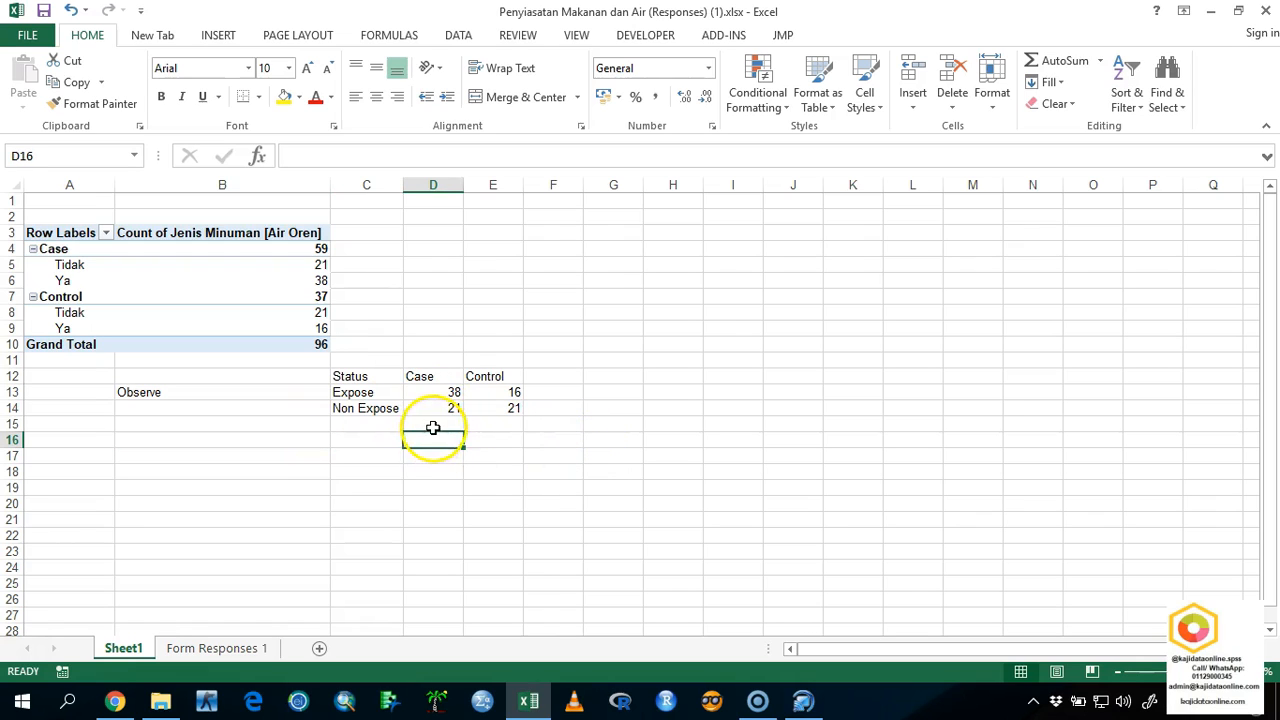
{"action": "left_click", "coordinate": [430, 428]}
{"action": "left_click", "coordinate": [407, 32]}
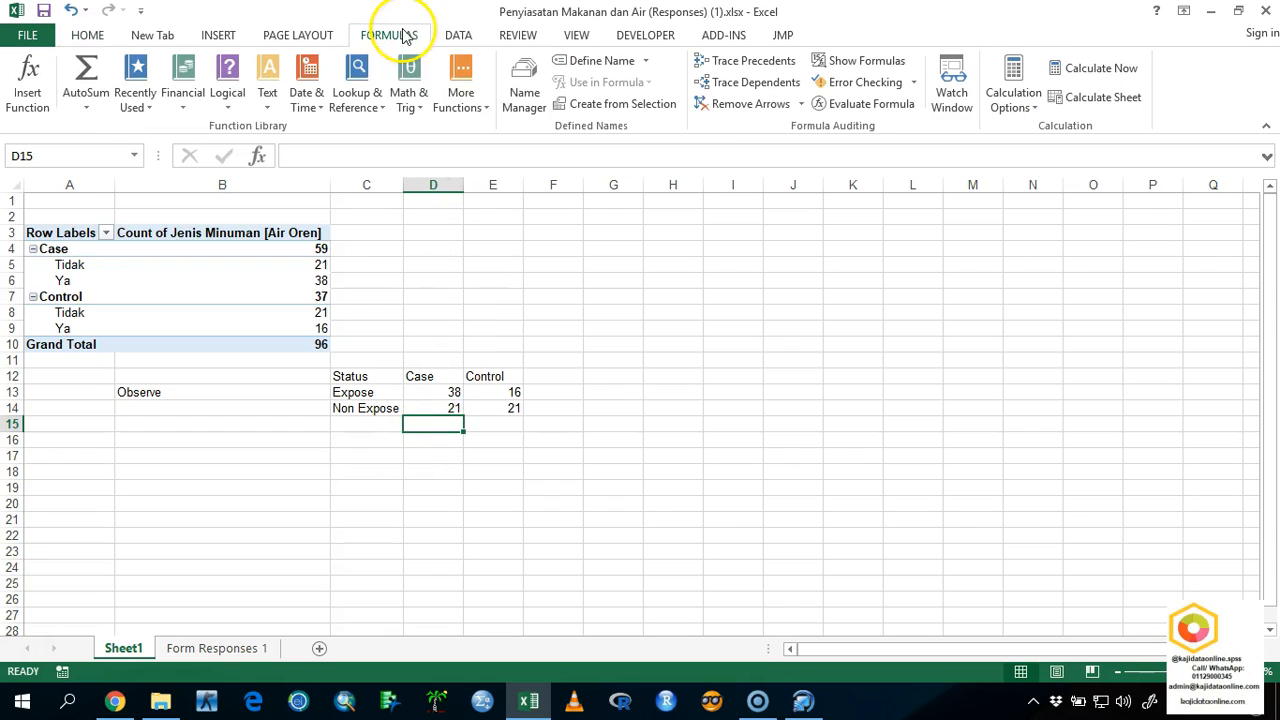
{"action": "left_click", "coordinate": [86, 104]}
{"action": "left_click", "coordinate": [96, 128]}
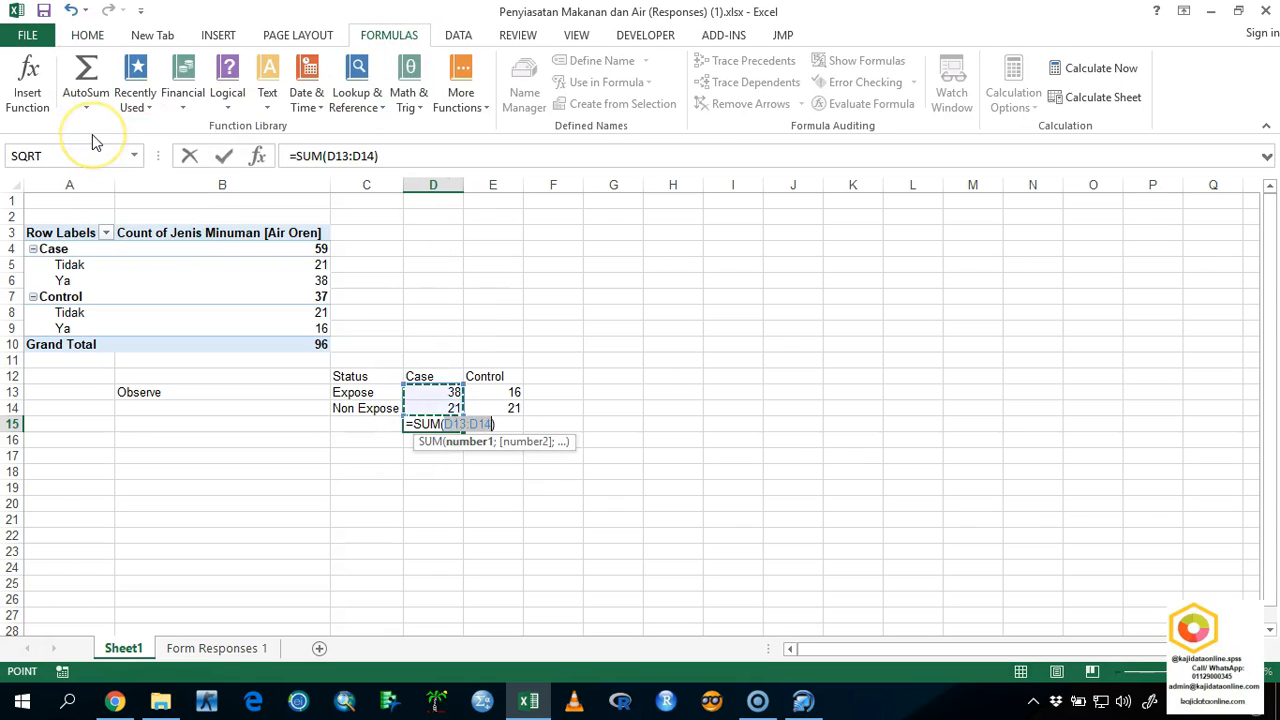
{"action": "key", "text": "Return"}
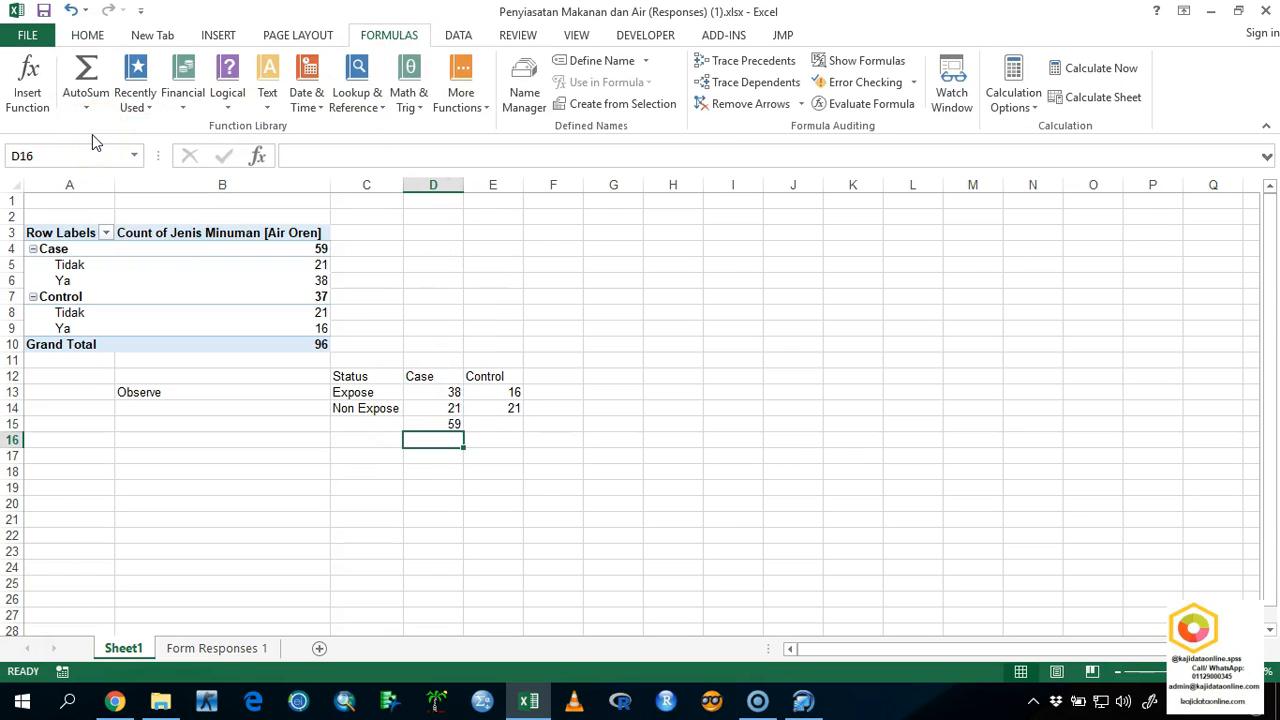
Copy the column total formula from D15 across to E15 and F15.
{"action": "left_click", "coordinate": [425, 426]}
{"action": "left_click_drag", "start_coordinate": [465, 430], "coordinate": [590, 400]}
{"action": "left_click", "coordinate": [575, 407]}
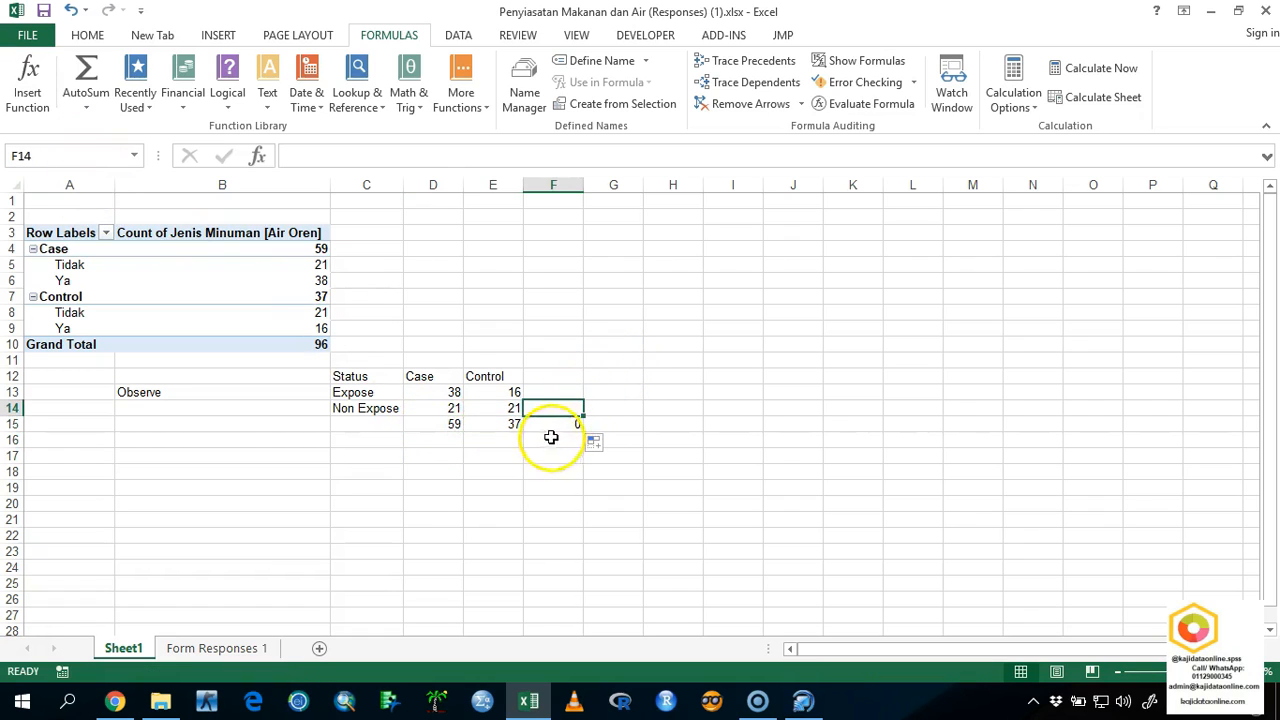
Total the Expose row in F13 with the formula =SUM(D13:E13).
{"action": "key", "text": "ctrl+Up"}
{"action": "left_click", "coordinate": [570, 393]}
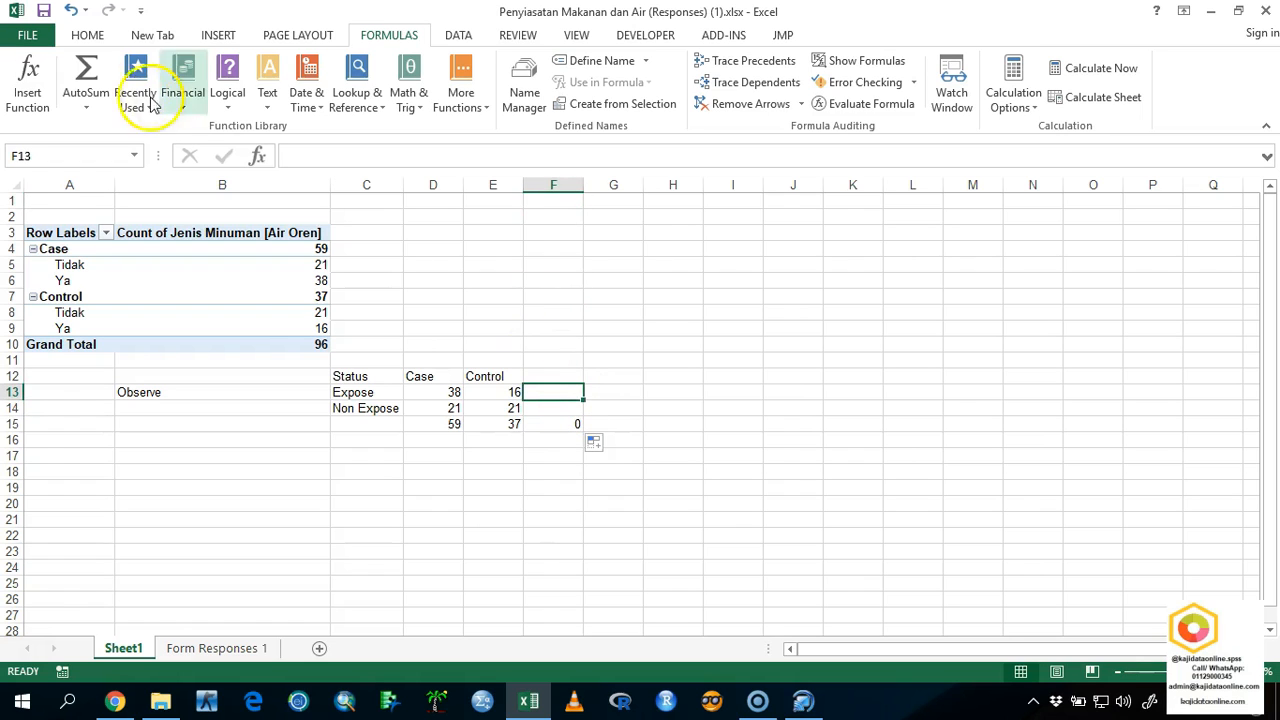
{"action": "left_click", "coordinate": [86, 70]}
{"action": "key", "text": "Return"}
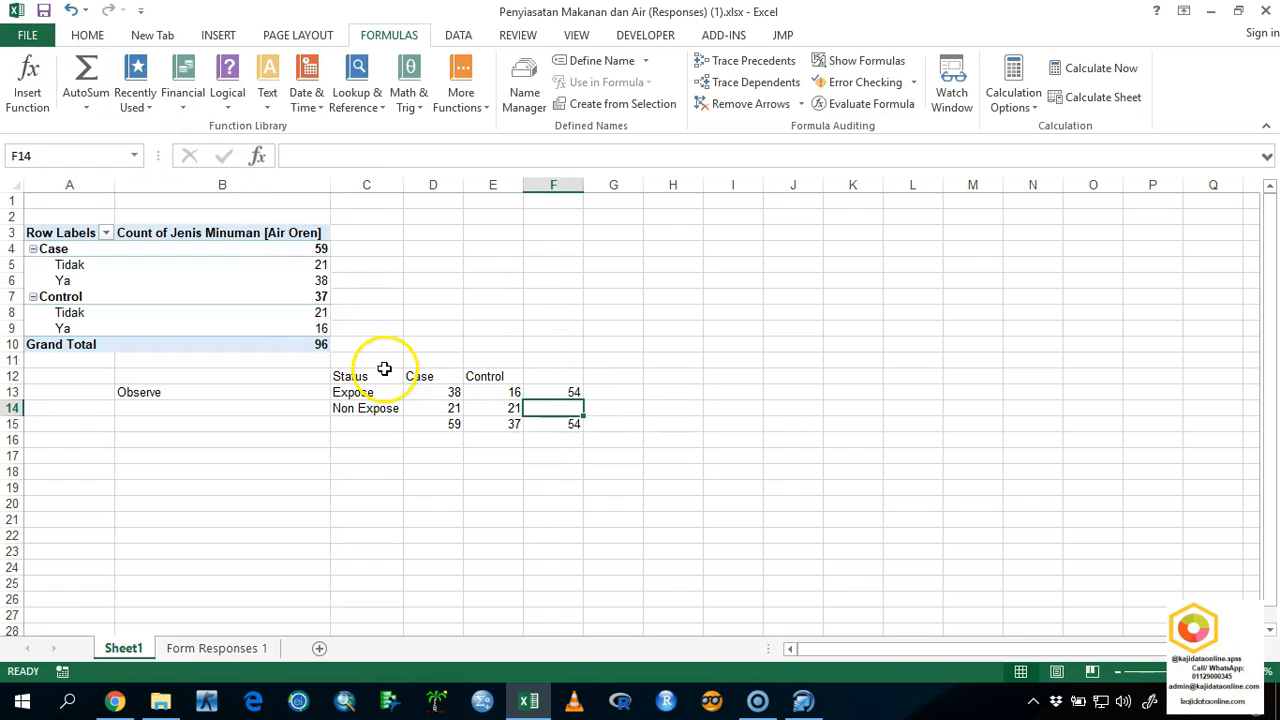
Copy the row total formula from F13 down to F14 and check the overall total in F15 against the PivotTable's Grand Total.
{"action": "left_click", "coordinate": [577, 396]}
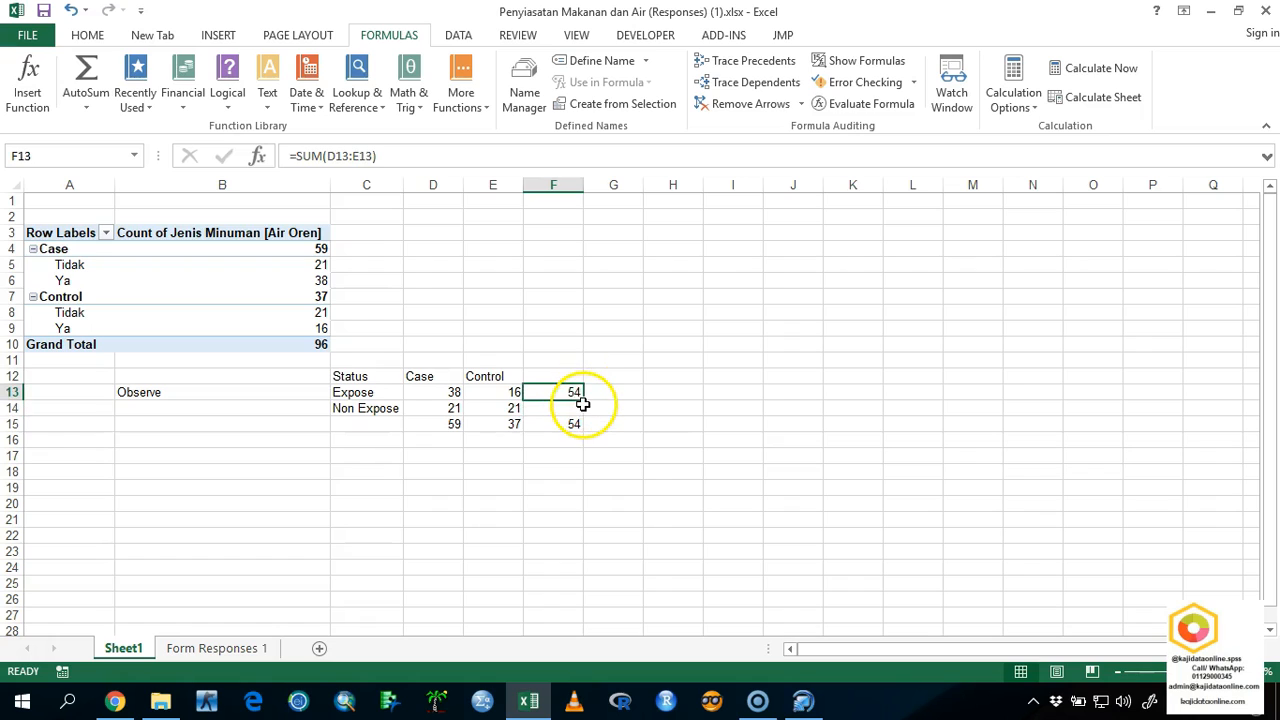
{"action": "left_click_drag", "start_coordinate": [584, 404], "coordinate": [580, 430]}
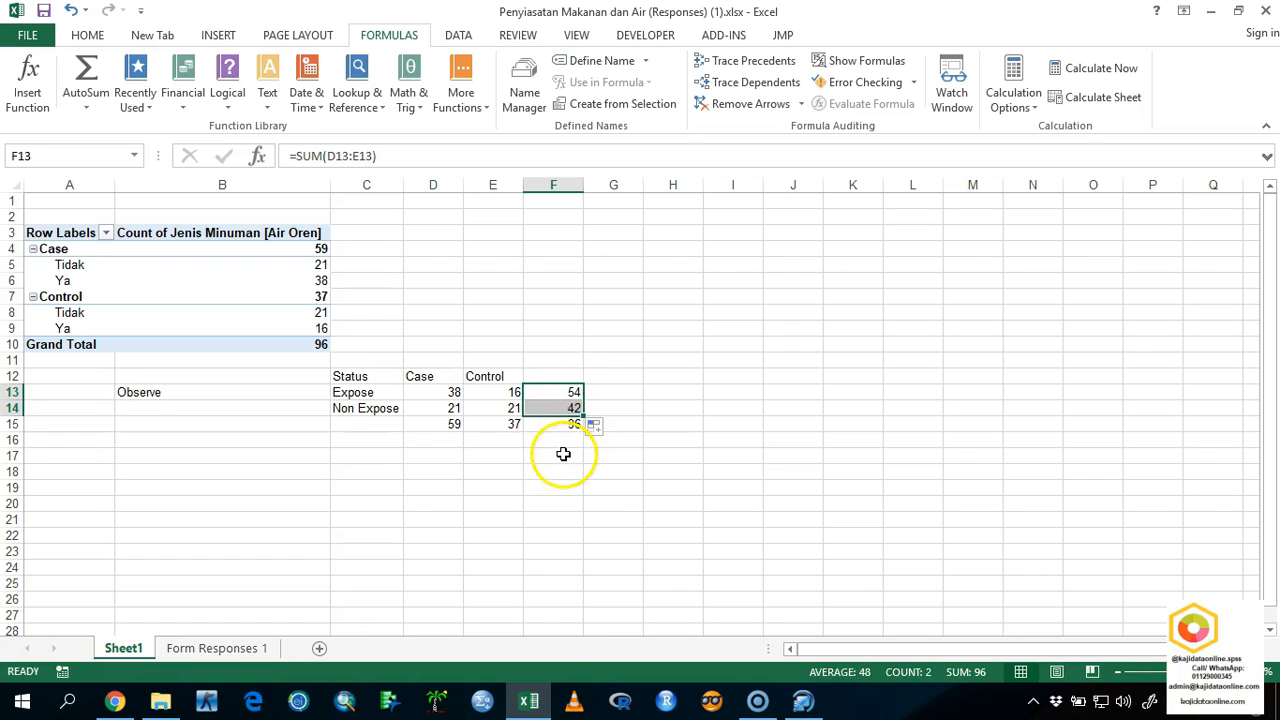
{"action": "left_click", "coordinate": [563, 456]}
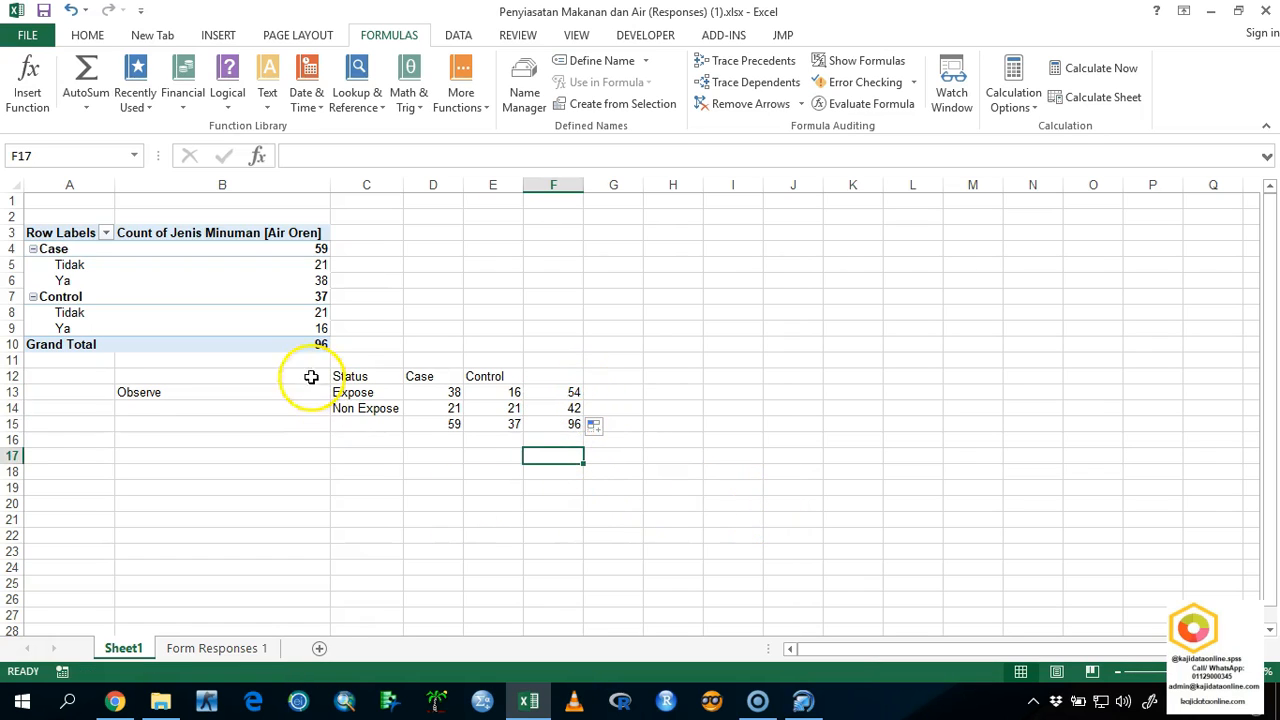
{"action": "left_click", "coordinate": [305, 346]}
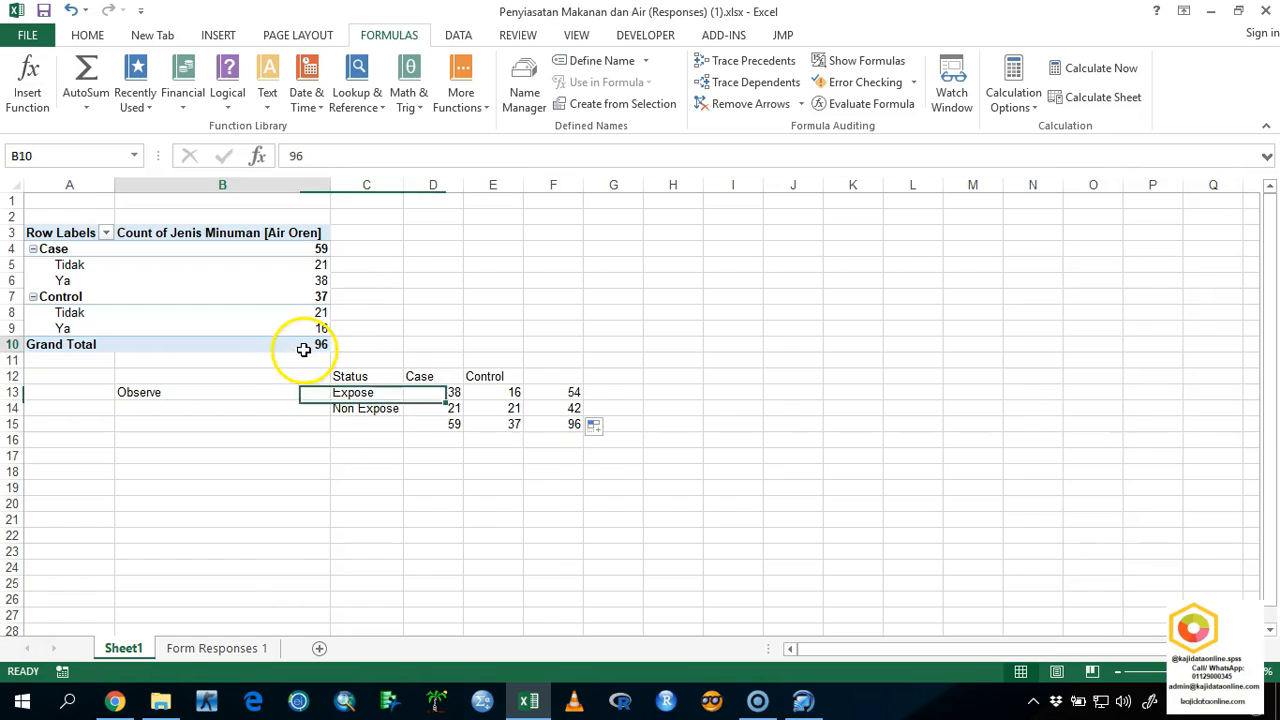
{"action": "left_click", "coordinate": [548, 426]}
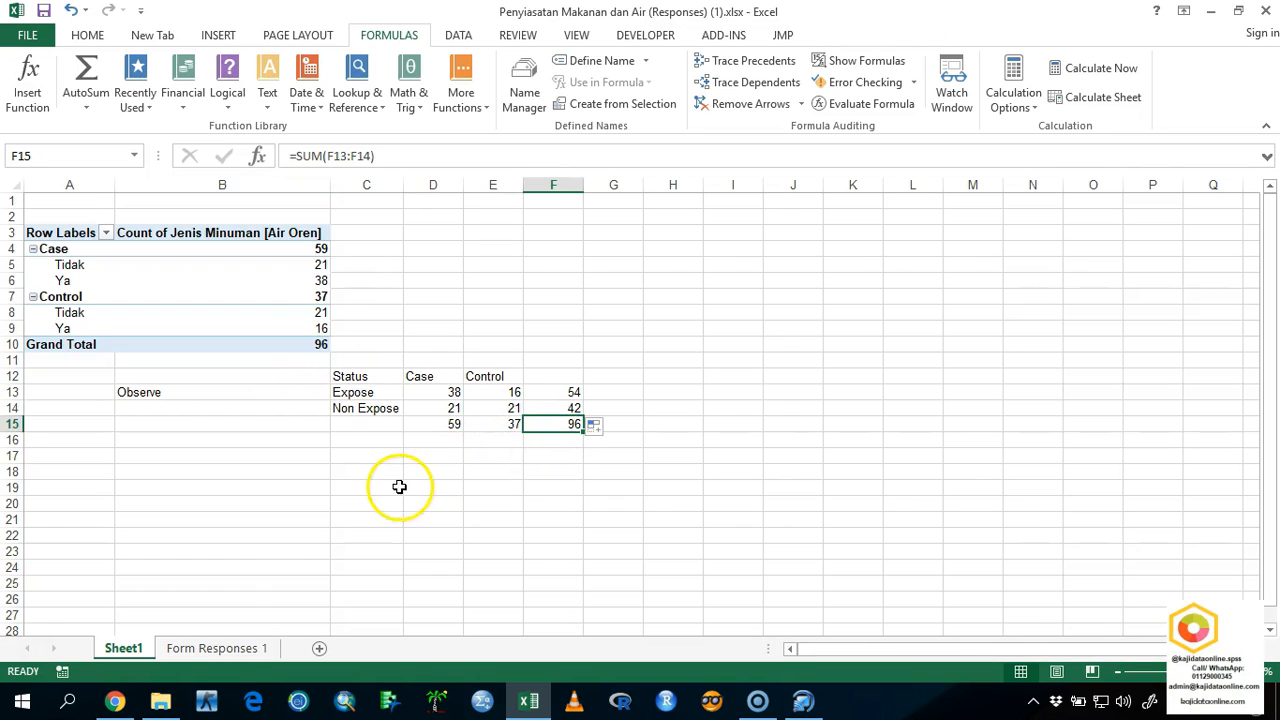
Start a second table in row 19 with the label Expected in B19 and the headings Status, Case and Control in C19:E19.
{"action": "double_click", "coordinate": [300, 486]}
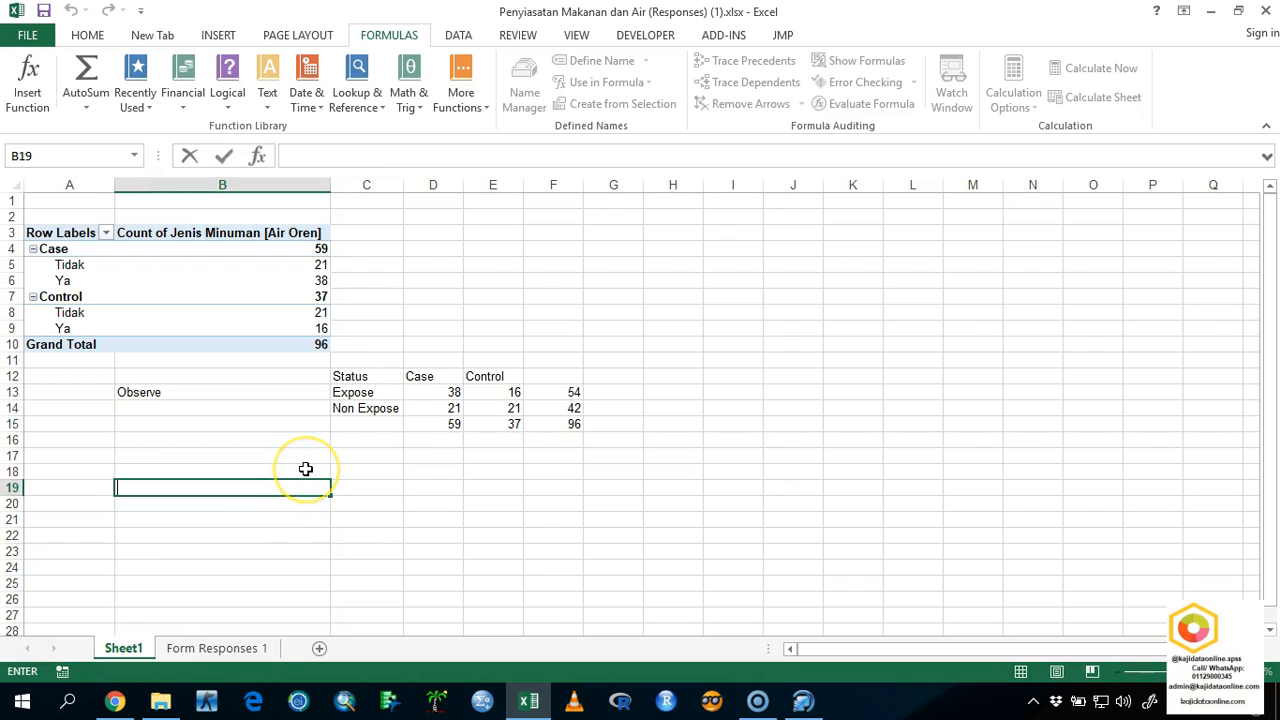
{"action": "type", "text": "Expected"}
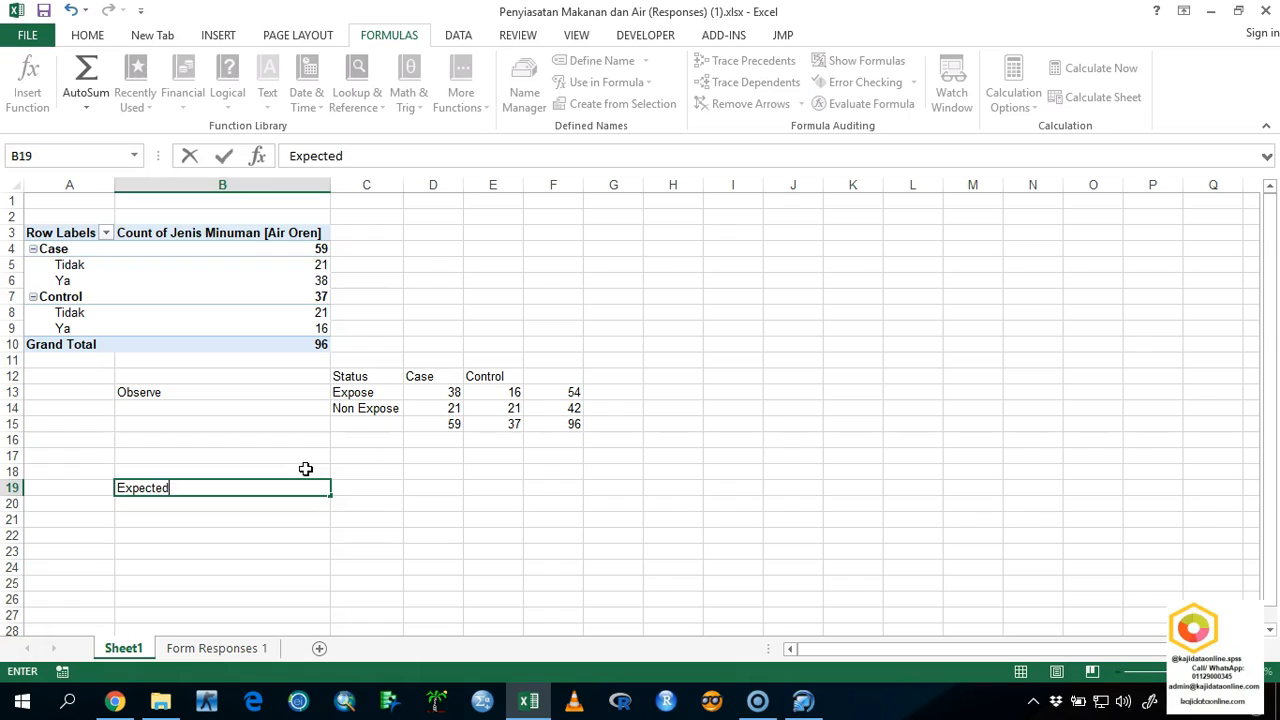
{"action": "key", "text": "Tab"}
{"action": "type", "text": "Status"}
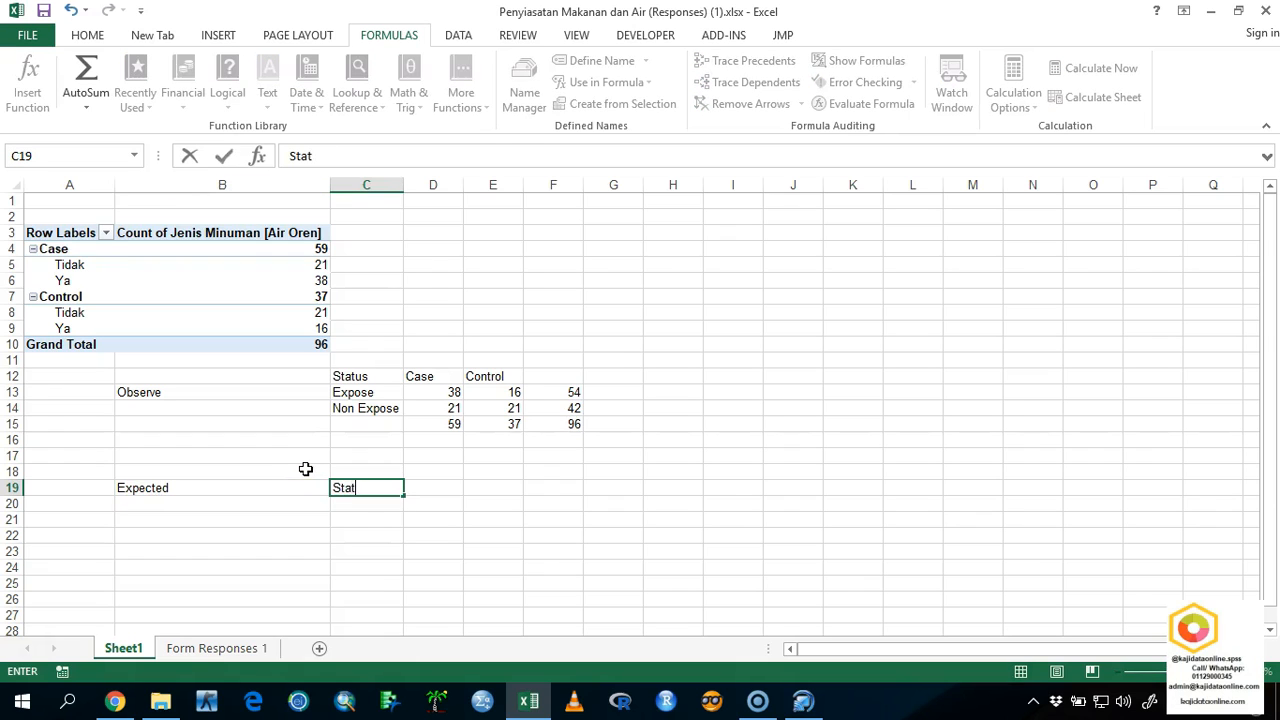
{"action": "key", "text": "Tab"}
{"action": "type", "text": "Case"}
{"action": "key", "text": "Tab"}
{"action": "type", "text": "Control"}
{"action": "key", "text": "Return"}
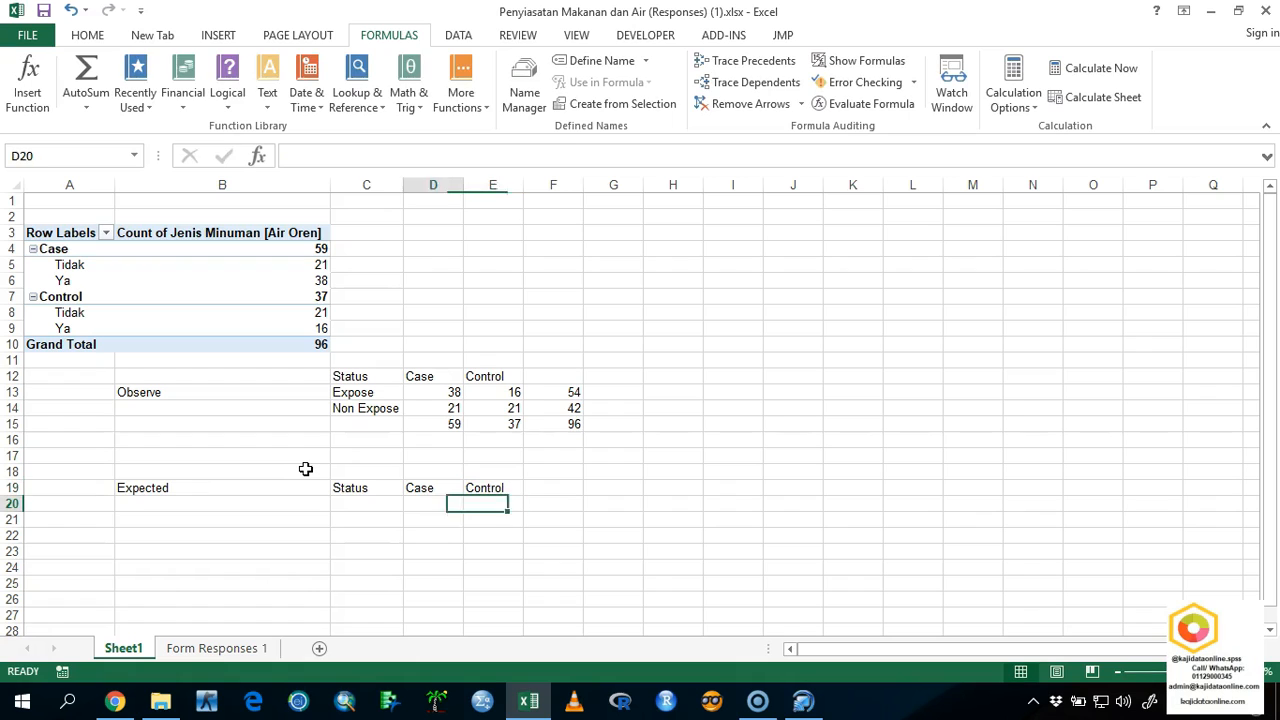
Copy the row labels Expose and Non Expose from the Observe table to C20:C21 under the Expected table's Status heading.
{"action": "key", "text": "Left"}
{"action": "key", "text": "Left"}
{"action": "left_click_drag", "start_coordinate": [391, 394], "coordinate": [386, 406]}
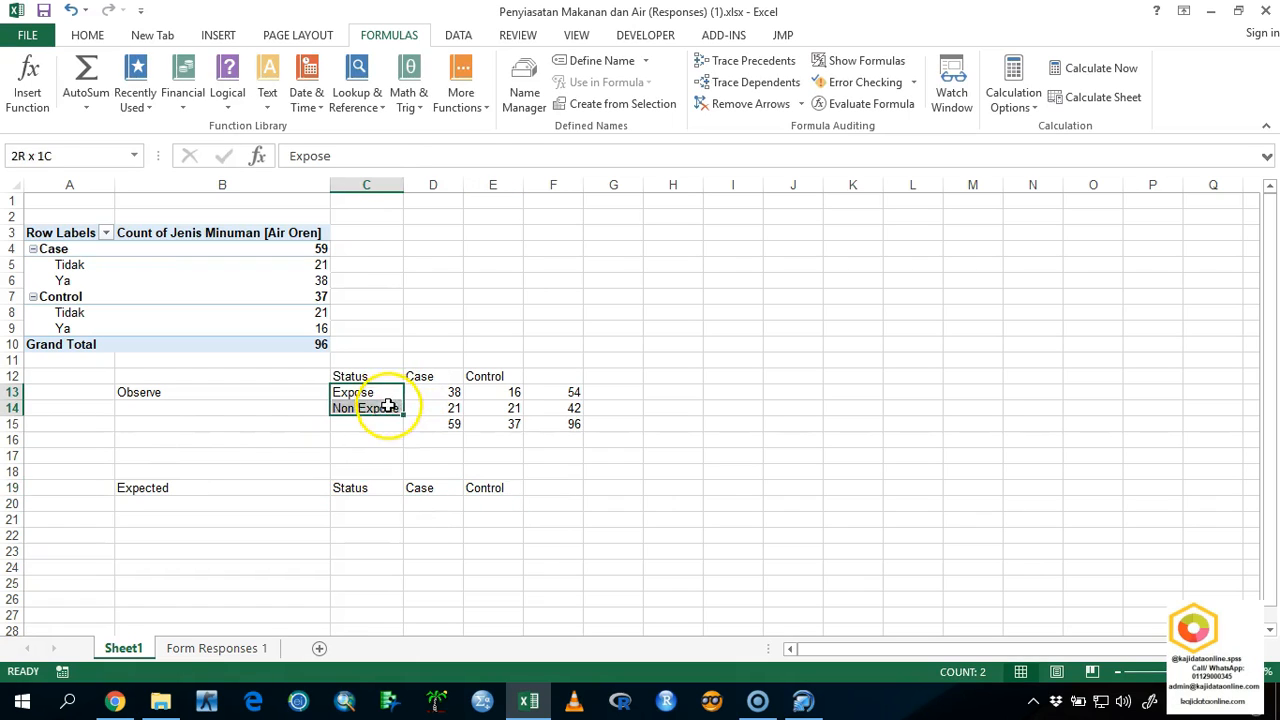
{"action": "key", "text": "ctrl+c"}
{"action": "left_click", "coordinate": [355, 510]}
{"action": "key", "text": "ctrl+v"}
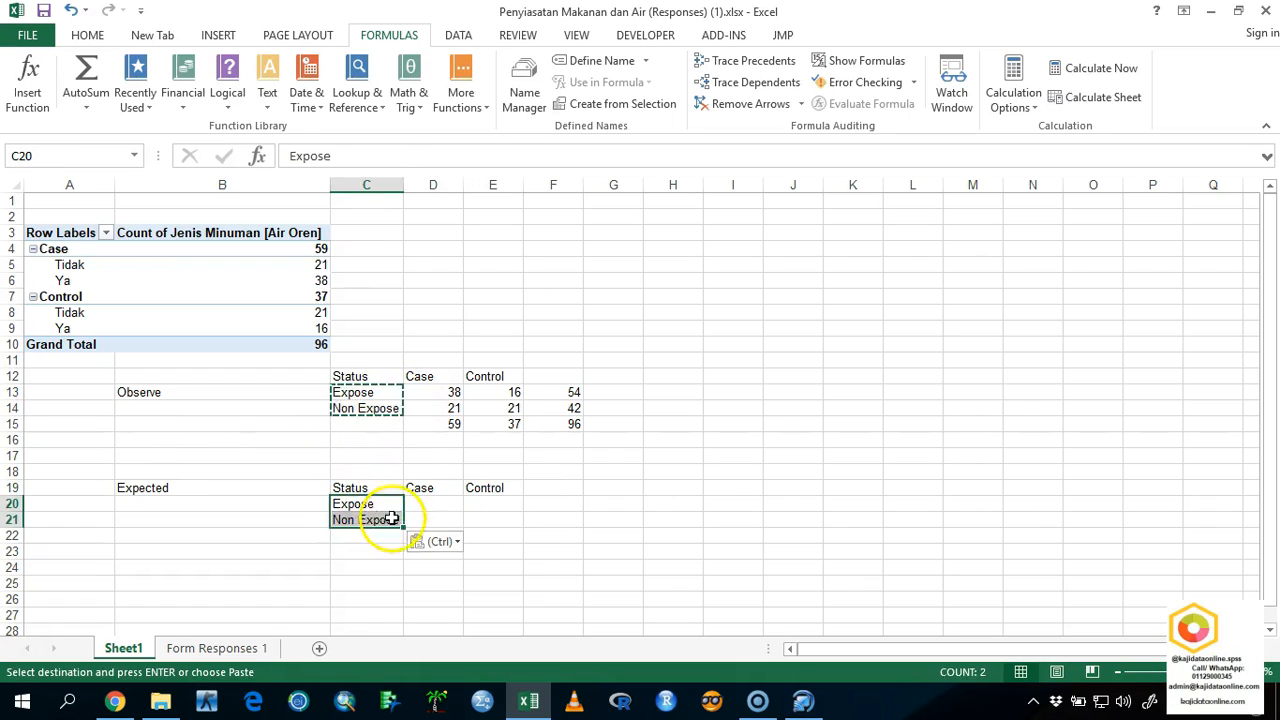
{"action": "left_click", "coordinate": [422, 504]}
{"action": "key", "text": "Escape"}
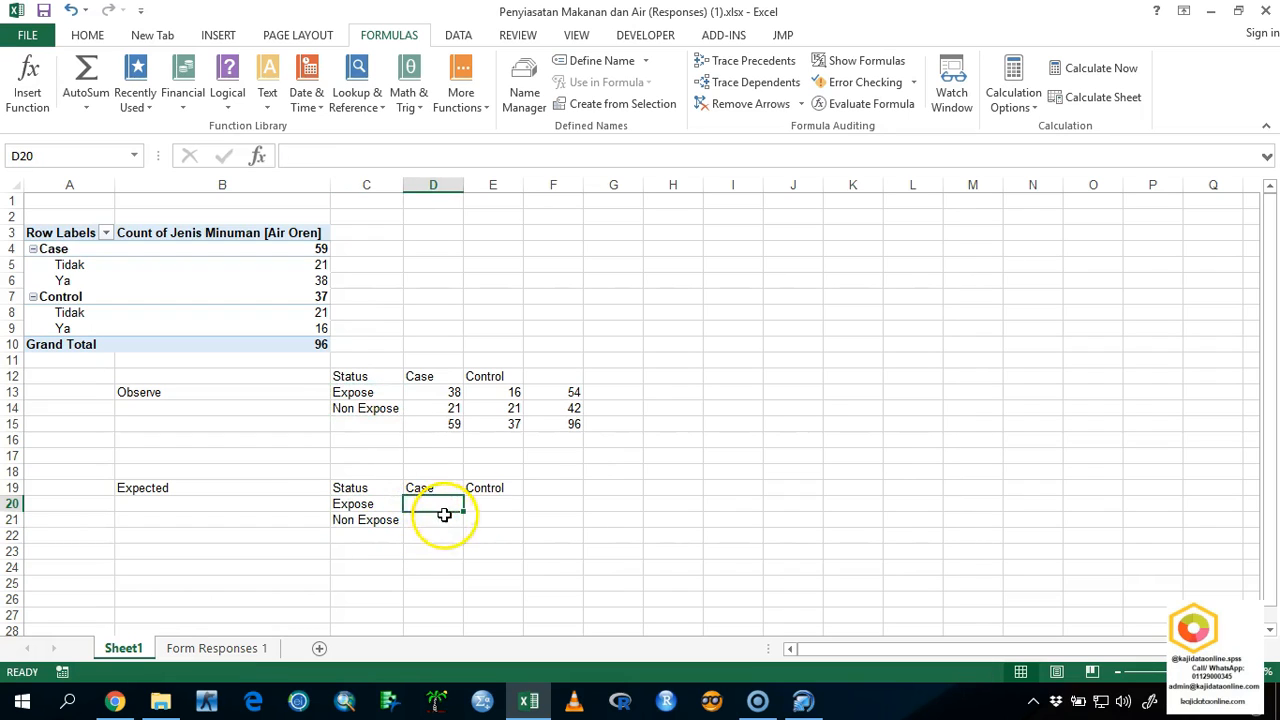
Calculate the expected Expose count for Case in D20 with the formula =D15*F13/F15.
{"action": "left_click", "coordinate": [490, 504]}
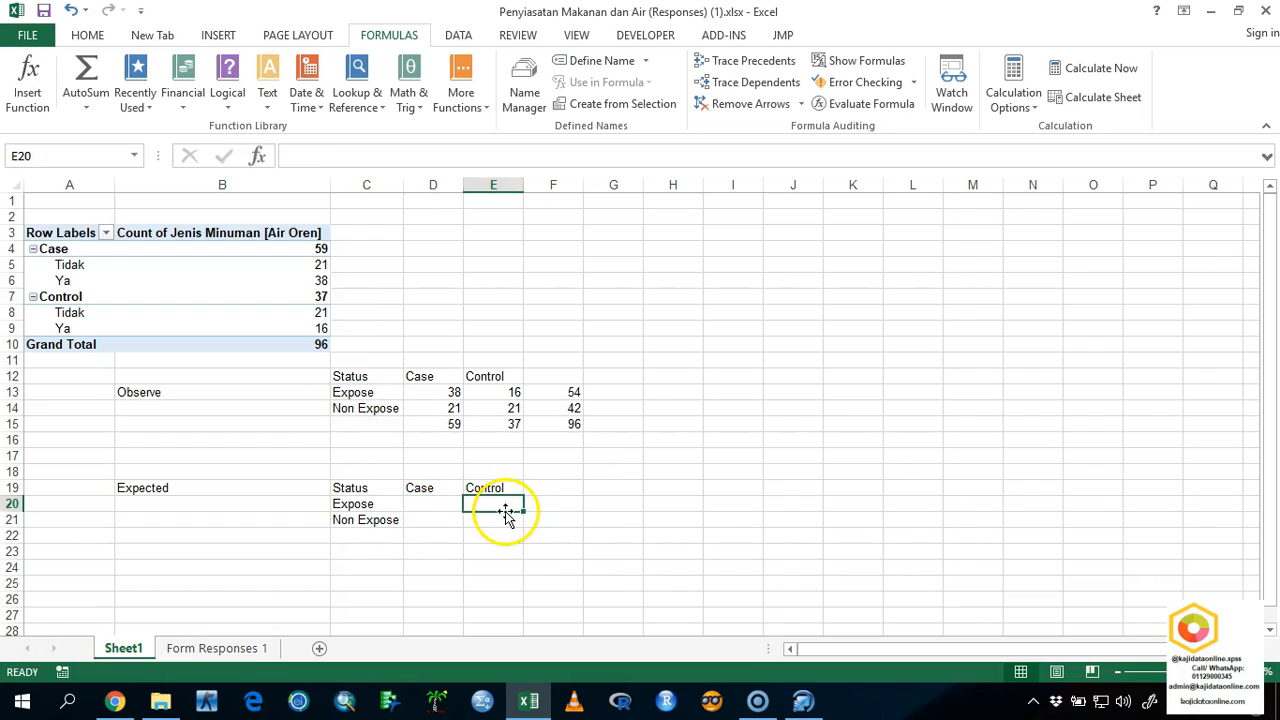
{"action": "left_click", "coordinate": [450, 503]}
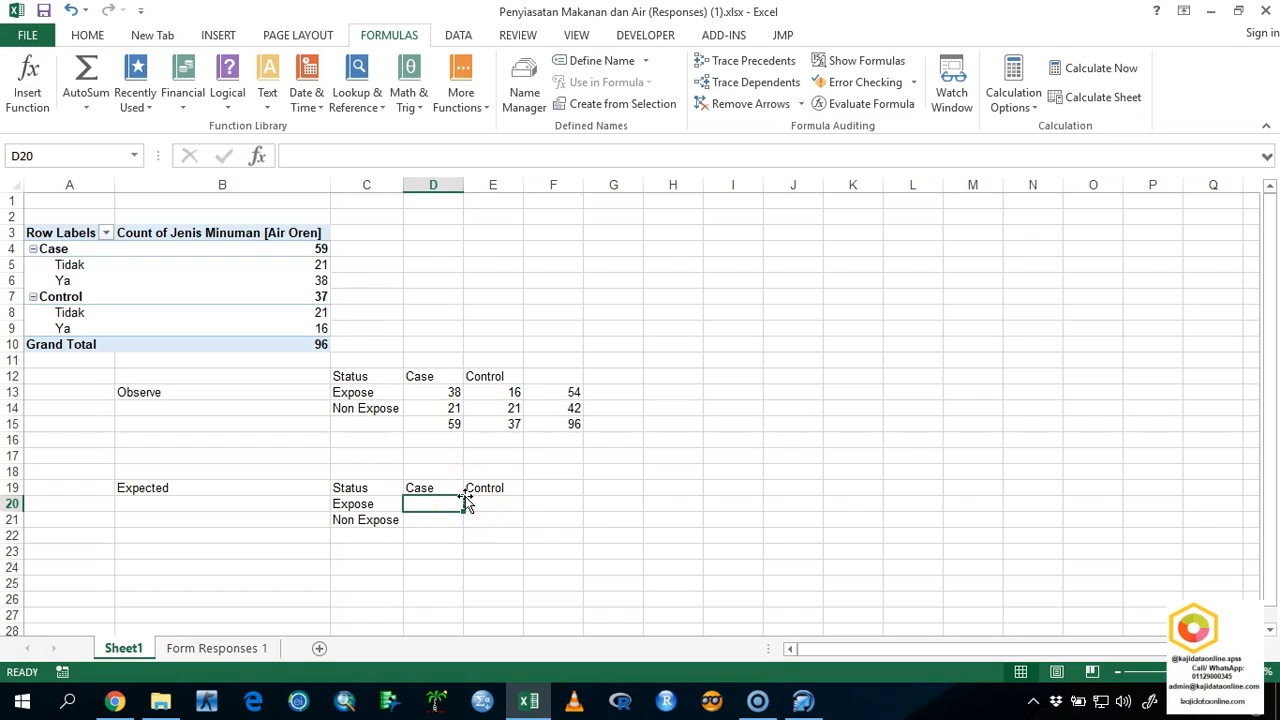
{"action": "type", "text": "="}
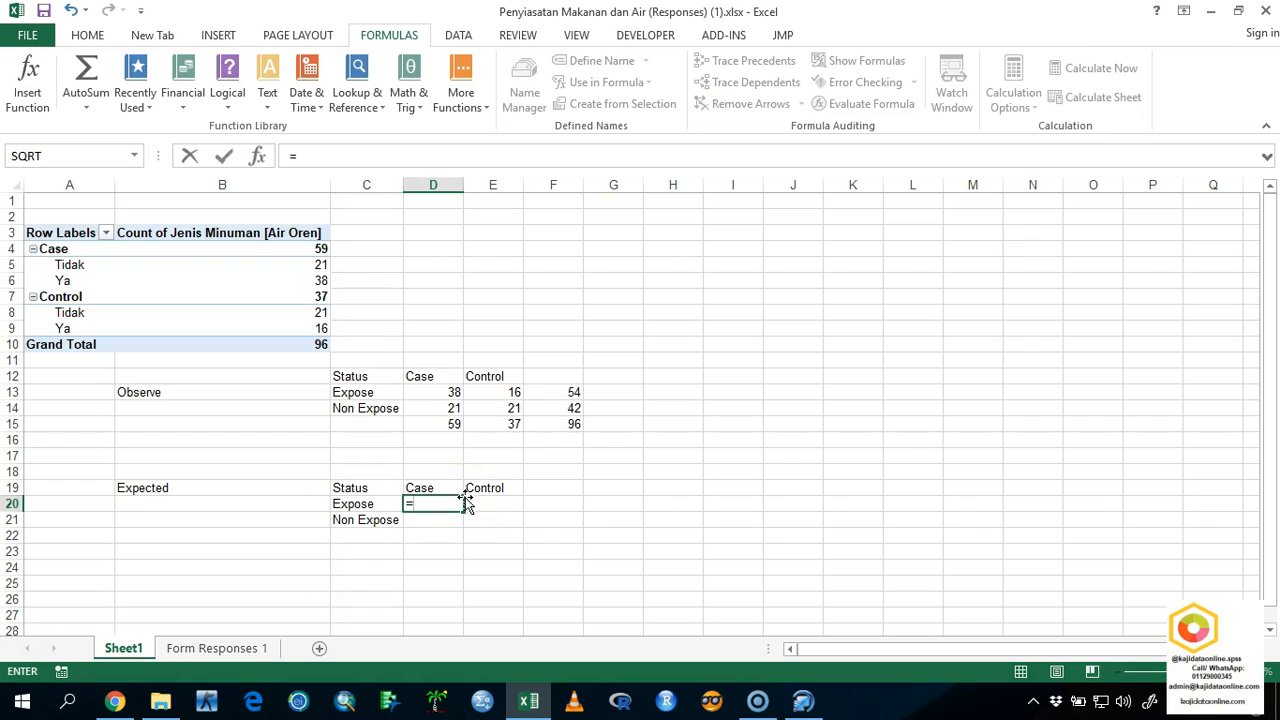
{"action": "left_click", "coordinate": [440, 424]}
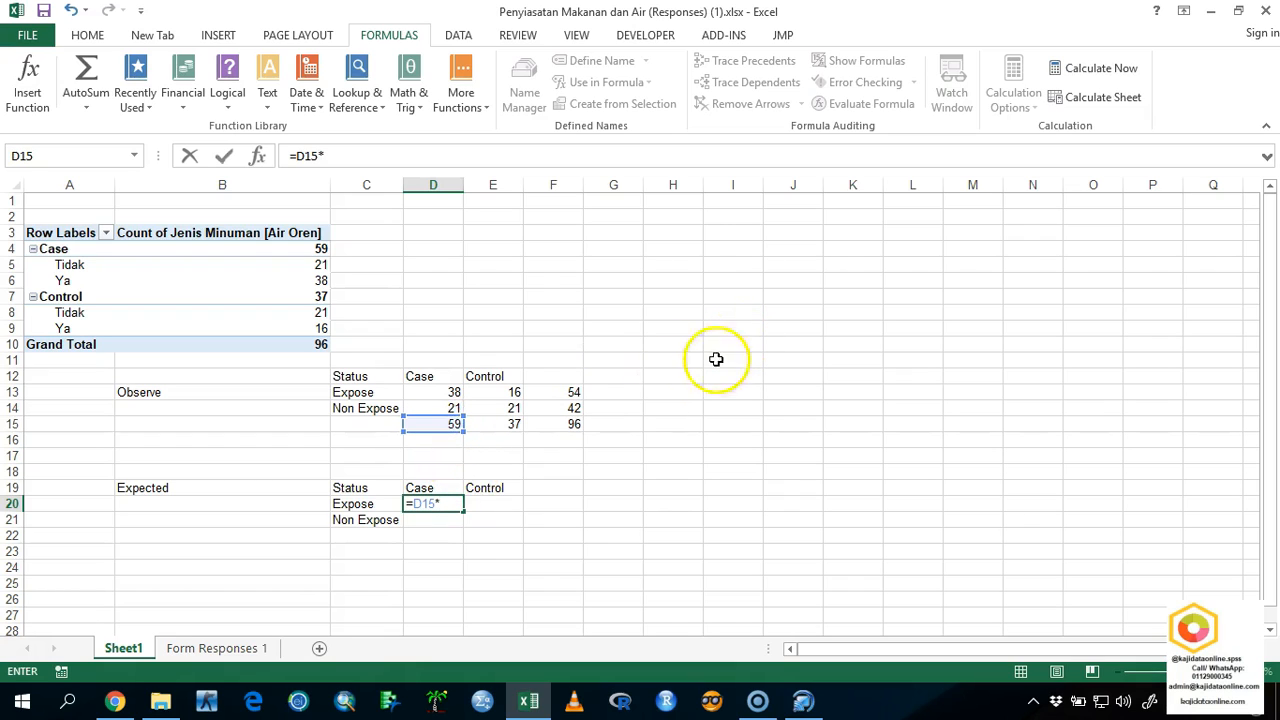
{"action": "left_click", "coordinate": [568, 392]}
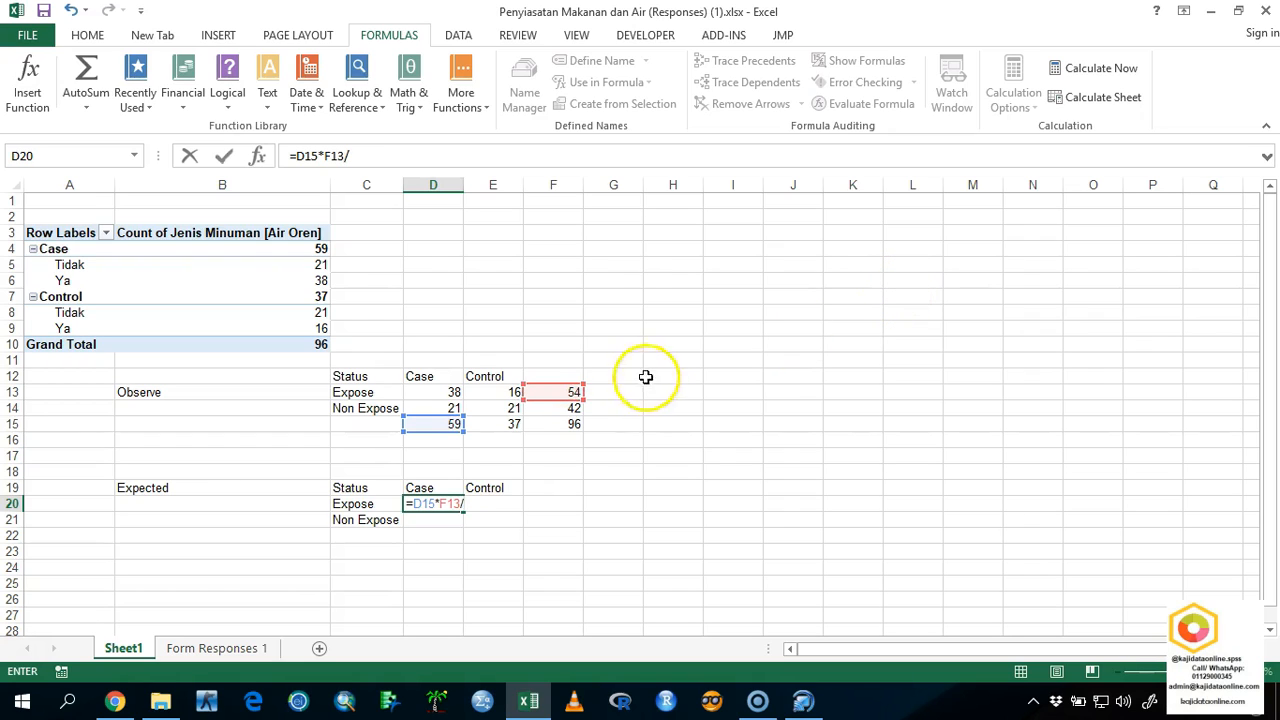
{"action": "left_click", "coordinate": [569, 422]}
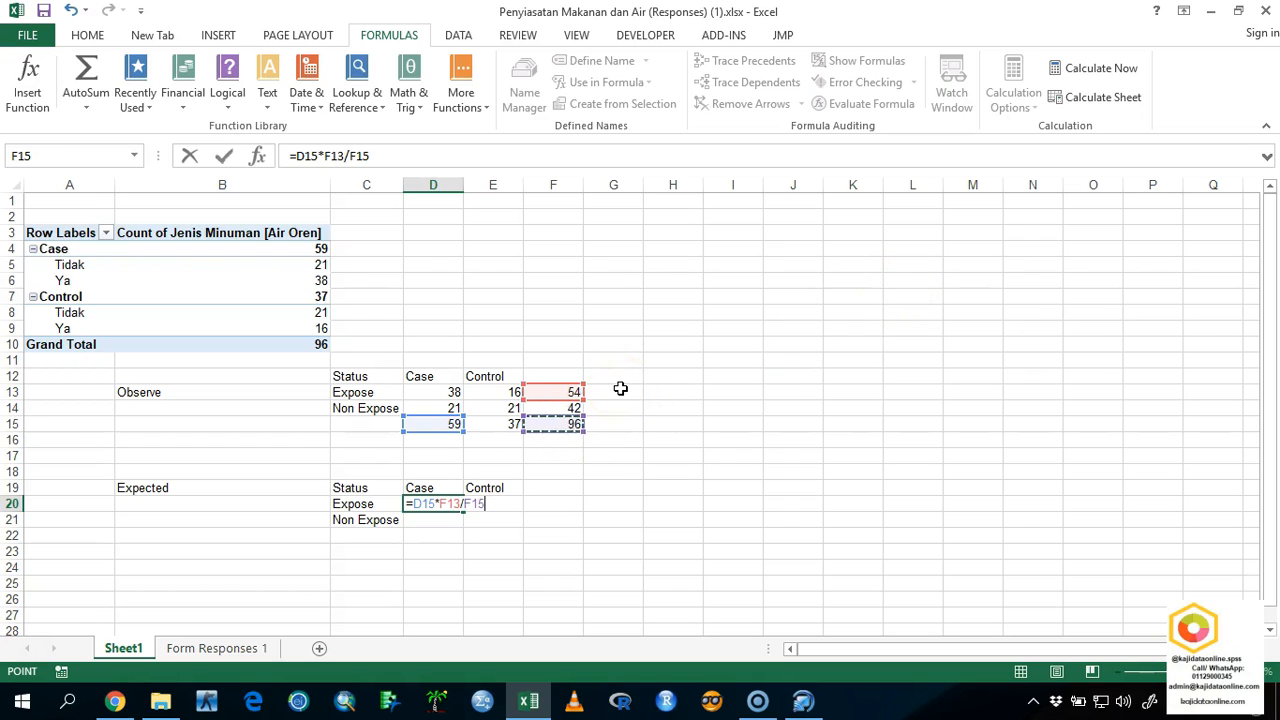
{"action": "key", "text": "Return"}
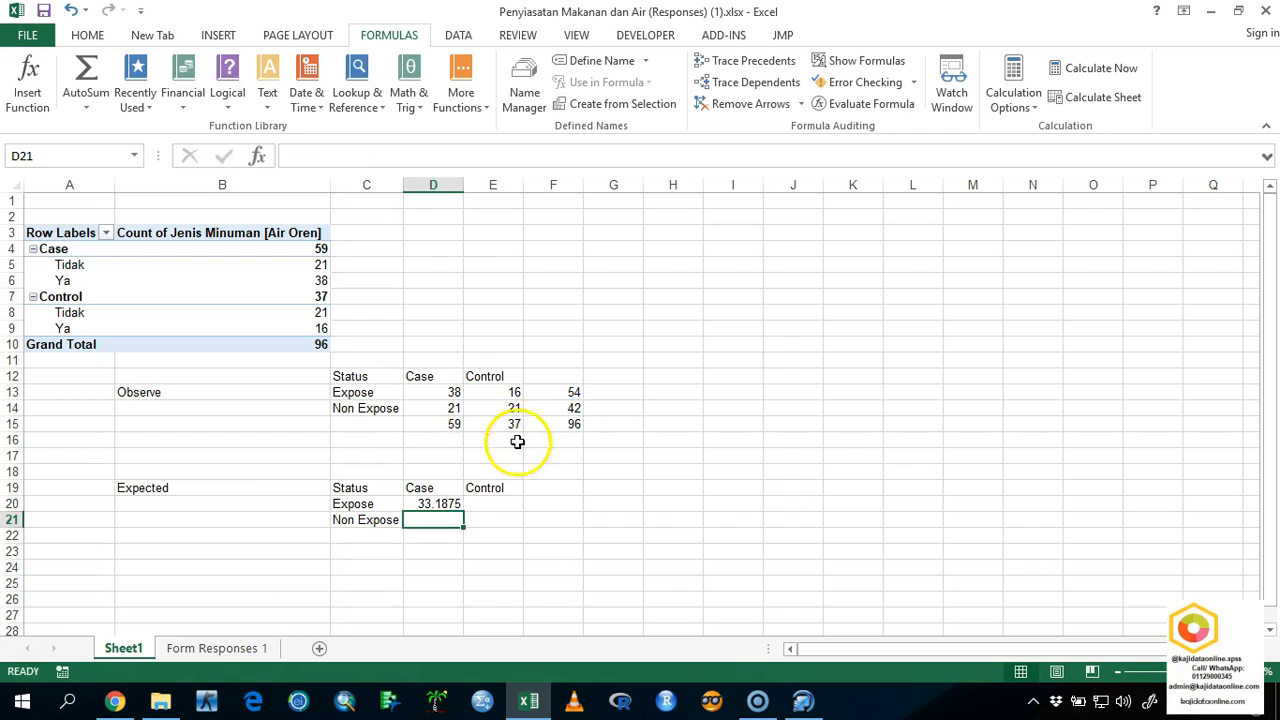
Copy the D20 formula to E20 and correct its references to =E15*F13/F15 for the expected Expose count under Control.
{"action": "left_click", "coordinate": [455, 505]}
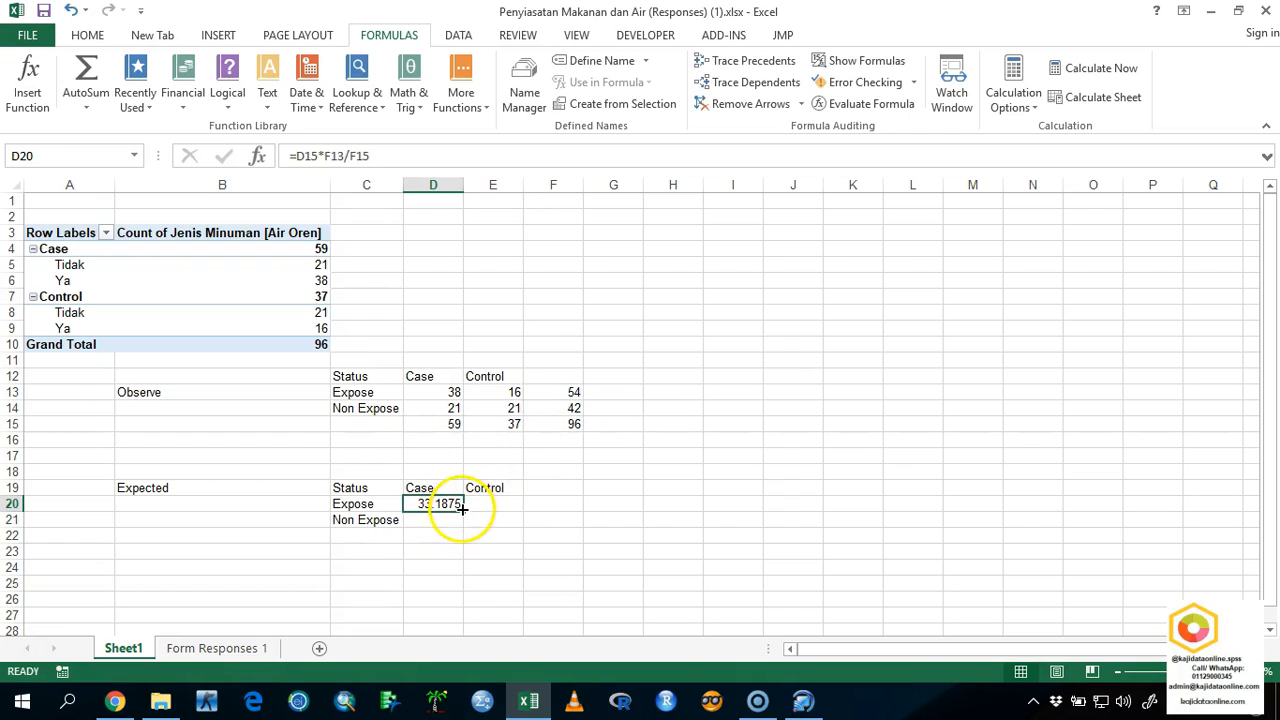
{"action": "left_click_drag", "start_coordinate": [461, 509], "coordinate": [510, 506]}
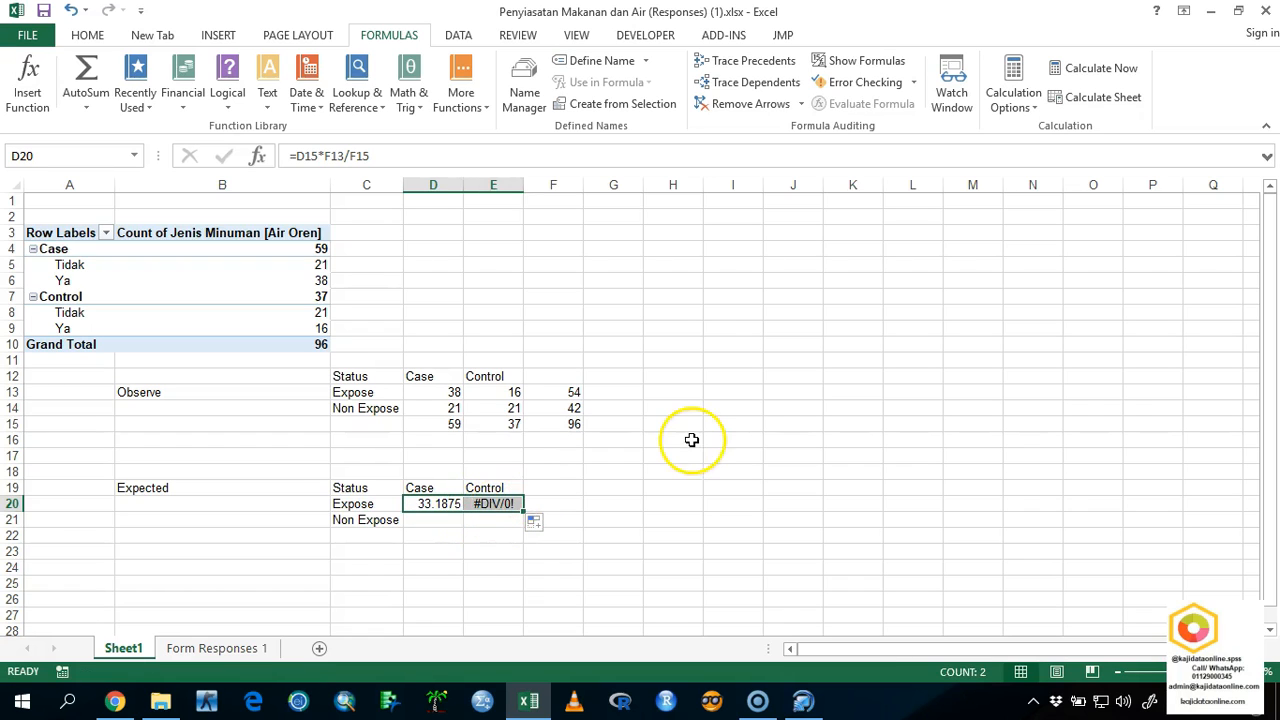
{"action": "double_click", "coordinate": [500, 505]}
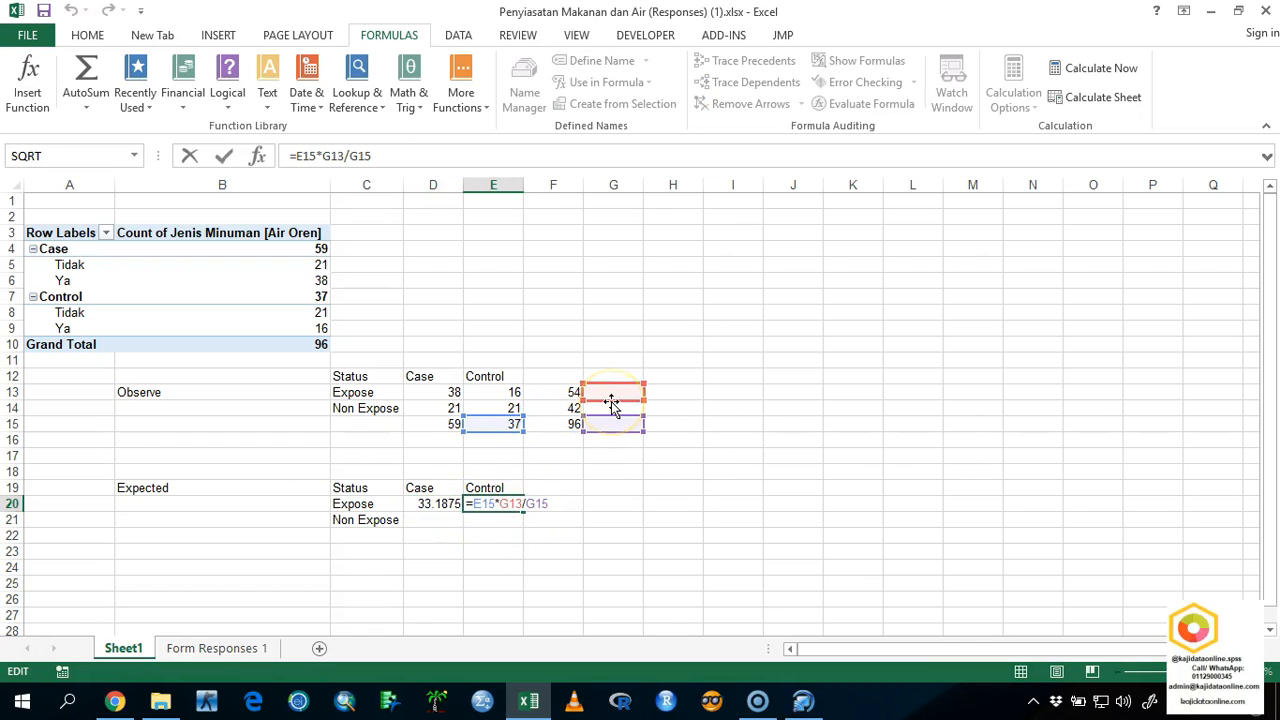
{"action": "left_click_drag", "start_coordinate": [614, 399], "coordinate": [571, 424]}
{"action": "key", "text": "Return"}
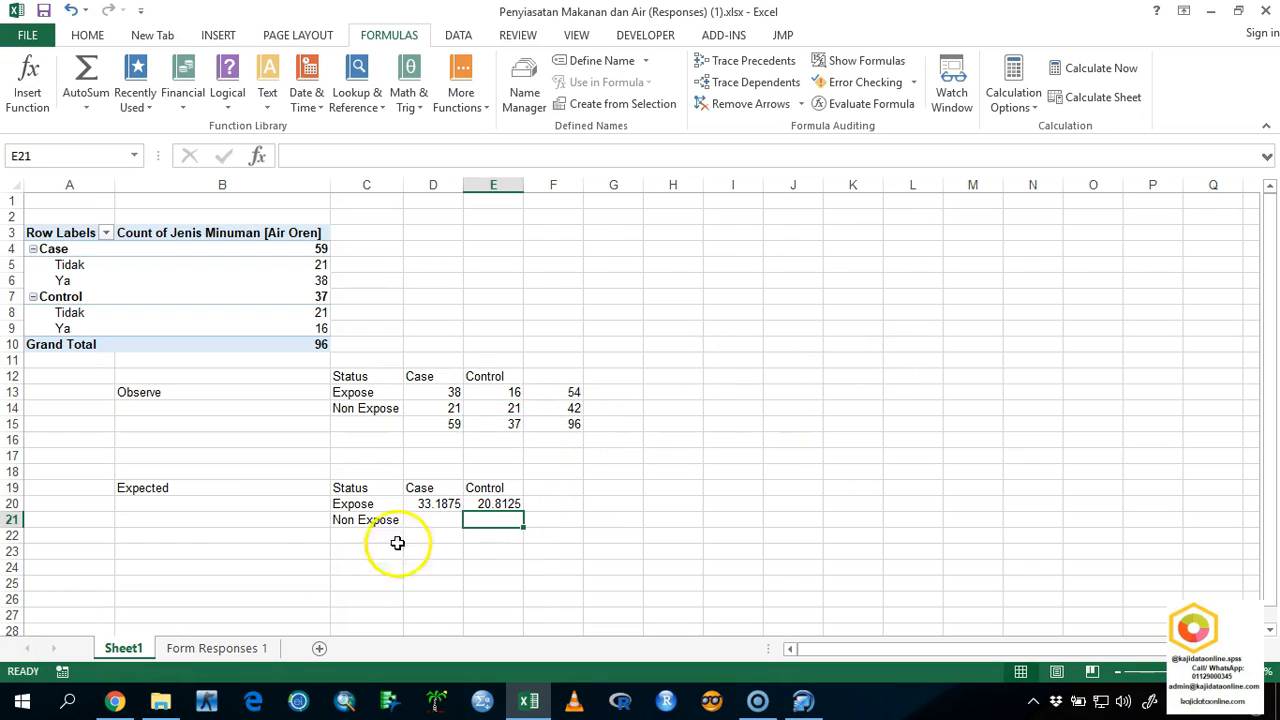
{"action": "left_click", "coordinate": [430, 393]}
{"action": "left_click", "coordinate": [485, 392]}
{"action": "left_click", "coordinate": [452, 408]}
{"action": "left_click", "coordinate": [489, 409]}
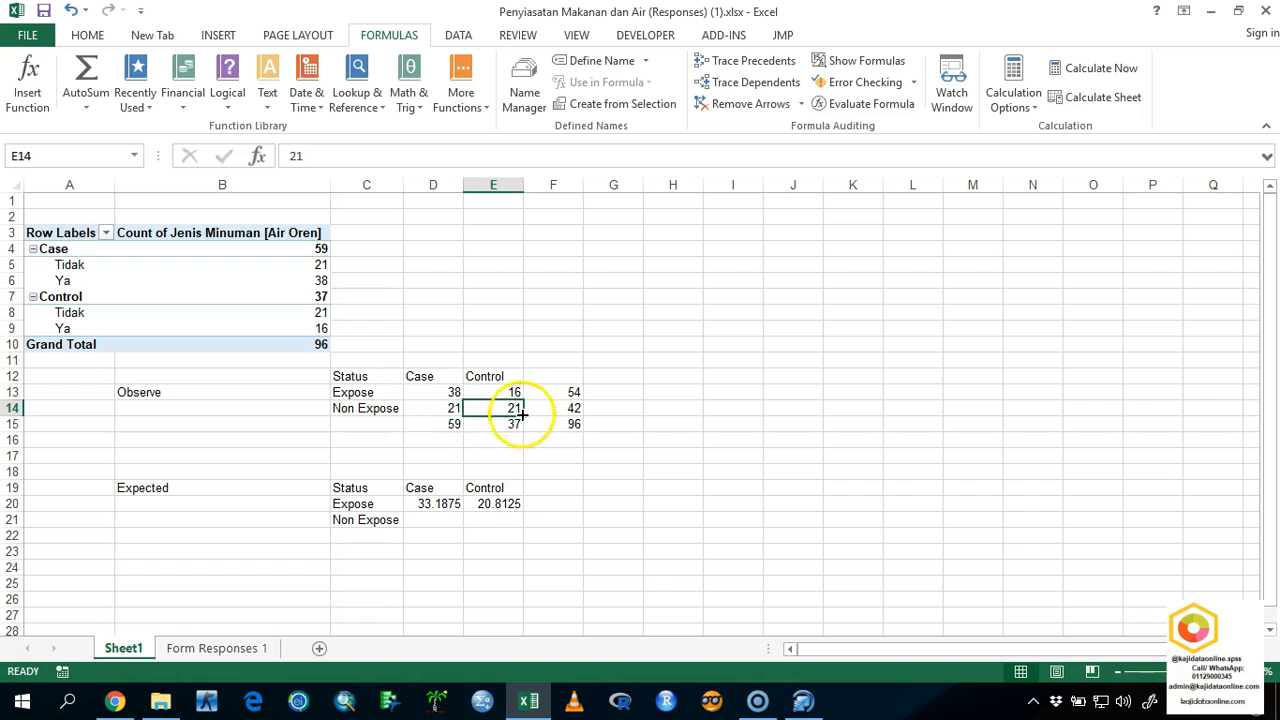
Copy the D20 formula down to D21 and correct its references to =D15*F14/F15 for the expected Non Expose count under Case.
{"action": "left_click", "coordinate": [445, 505]}
{"action": "mouse_move", "coordinate": [465, 513]}
{"action": "left_mouse_down"}
{"action": "mouse_move", "coordinate": [449, 526]}
{"action": "mouse_move", "coordinate": [460, 524]}
{"action": "left_mouse_up"}
{"action": "left_click", "coordinate": [457, 520]}
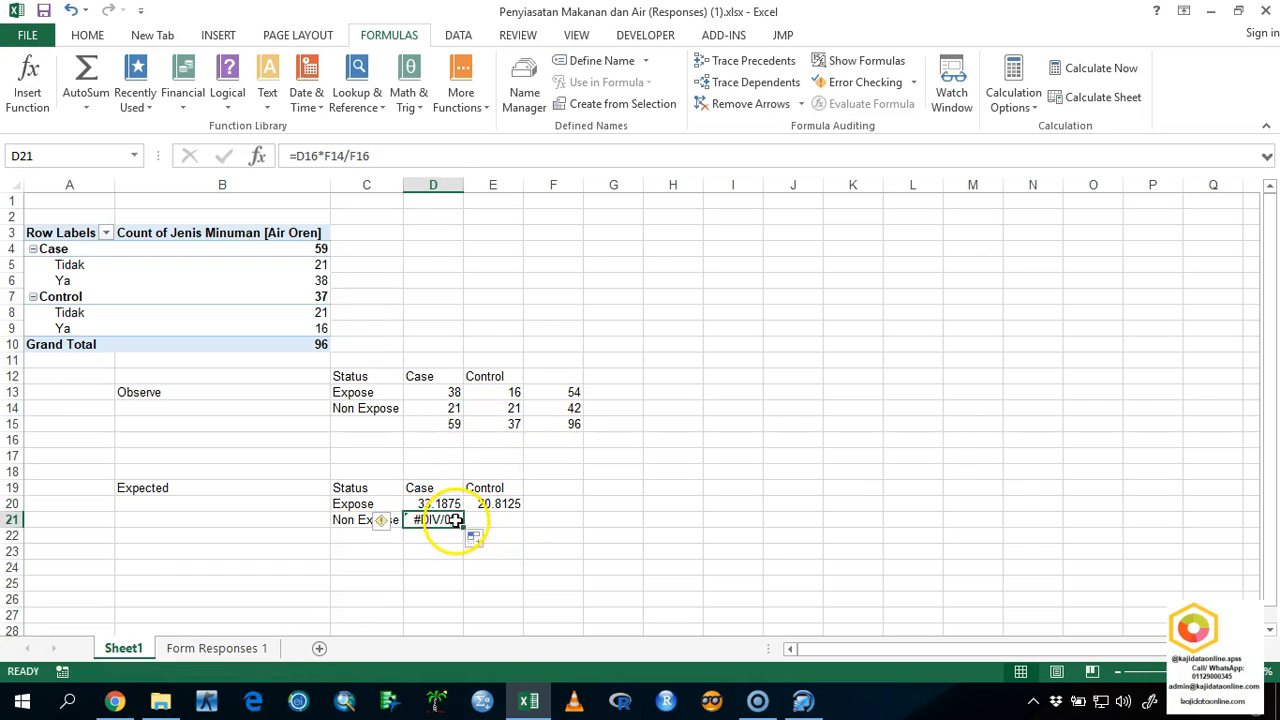
{"action": "double_click", "coordinate": [455, 517]}
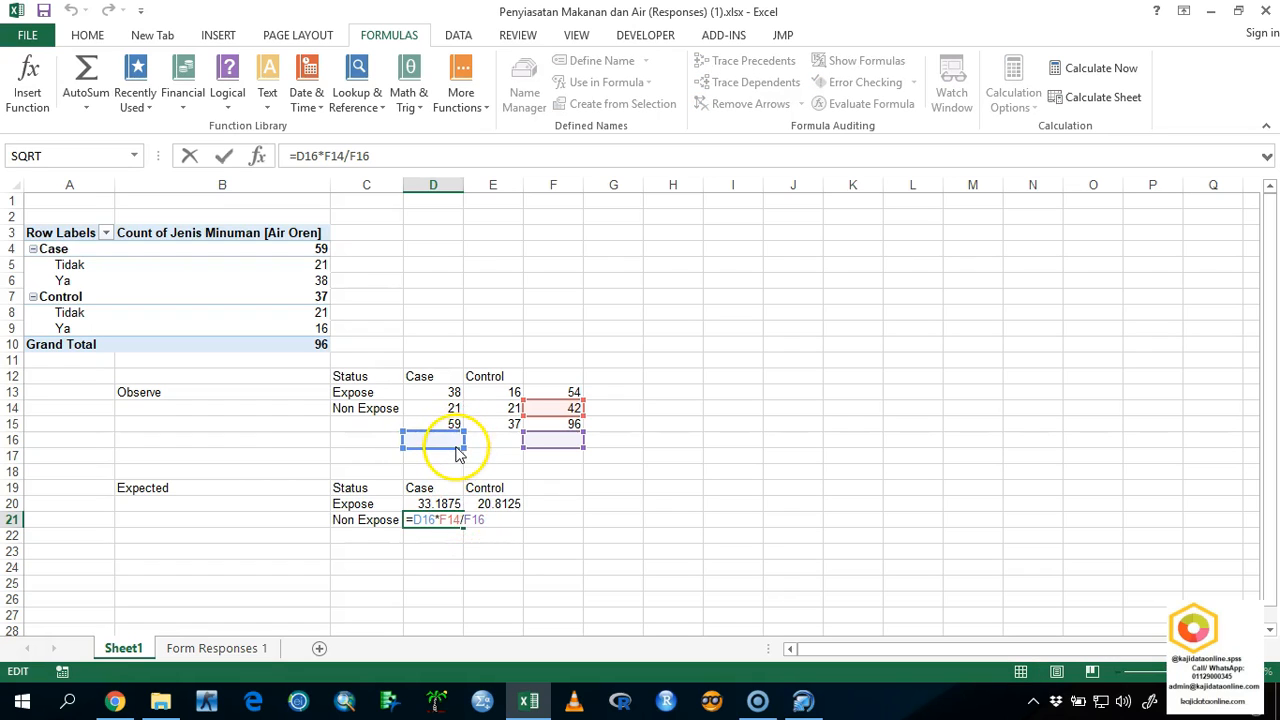
{"action": "left_click_drag", "start_coordinate": [455, 440], "coordinate": [455, 424]}
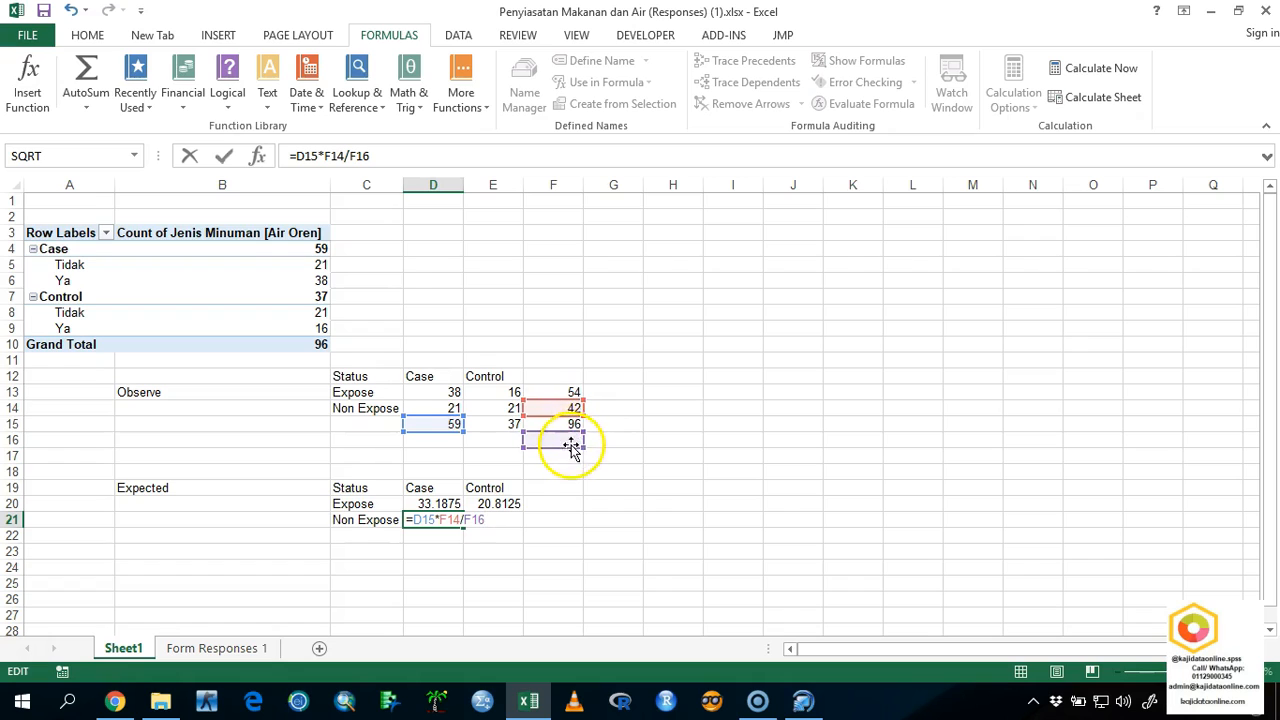
{"action": "left_click_drag", "start_coordinate": [569, 449], "coordinate": [575, 437]}
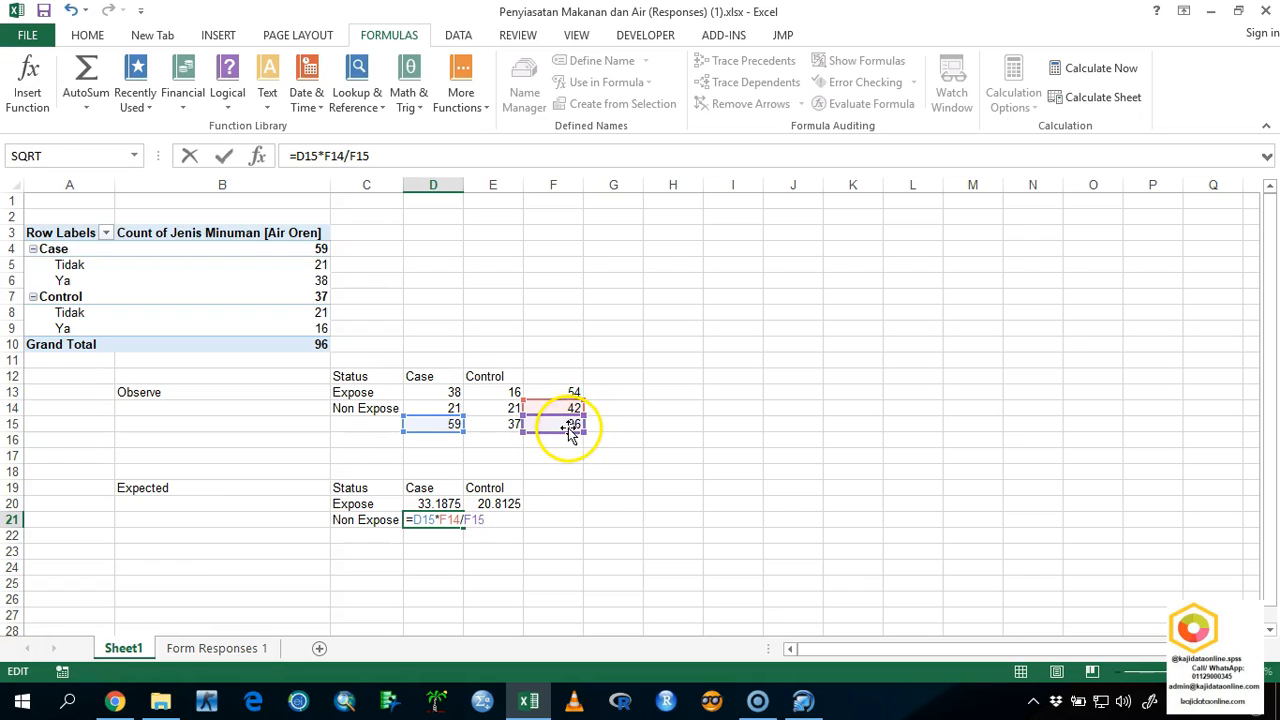
{"action": "key", "text": "Return"}
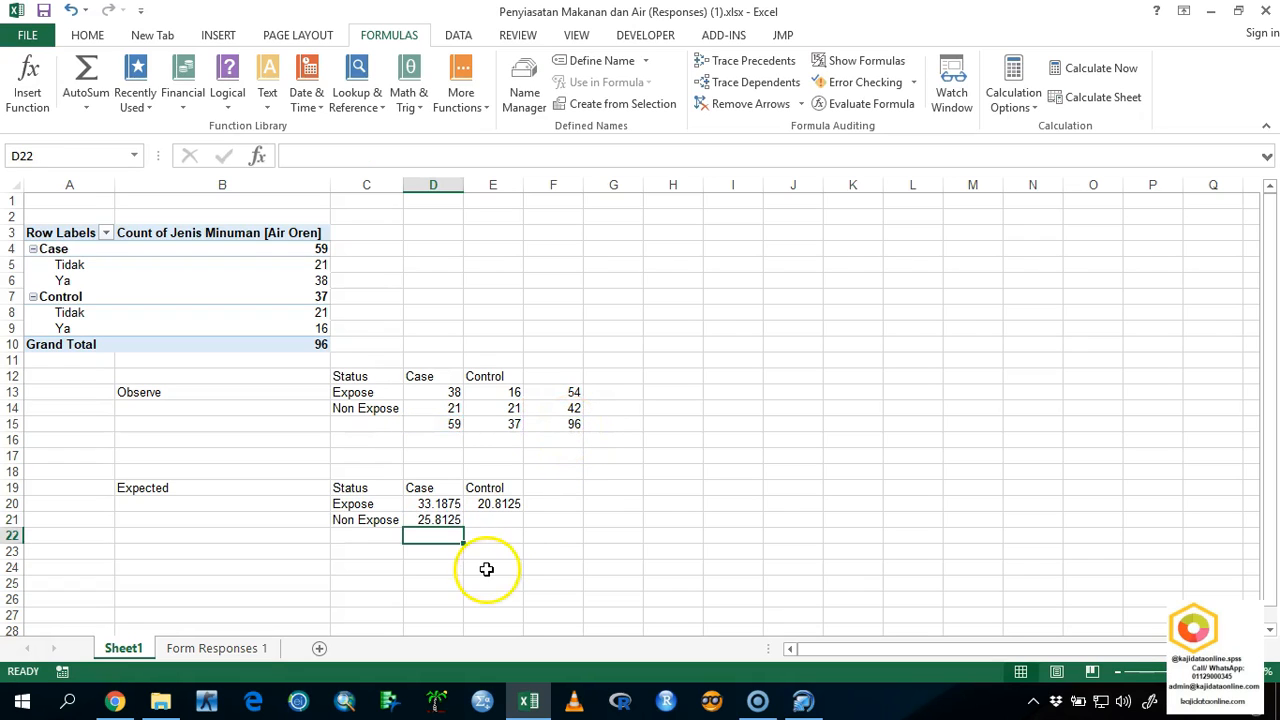
Copy the D21 formula to E21 and correct its references to =E15*F14/F15 for the expected Non Expose count under Control.
{"action": "left_click", "coordinate": [441, 521]}
{"action": "left_click_drag", "start_coordinate": [462, 527], "coordinate": [538, 510]}
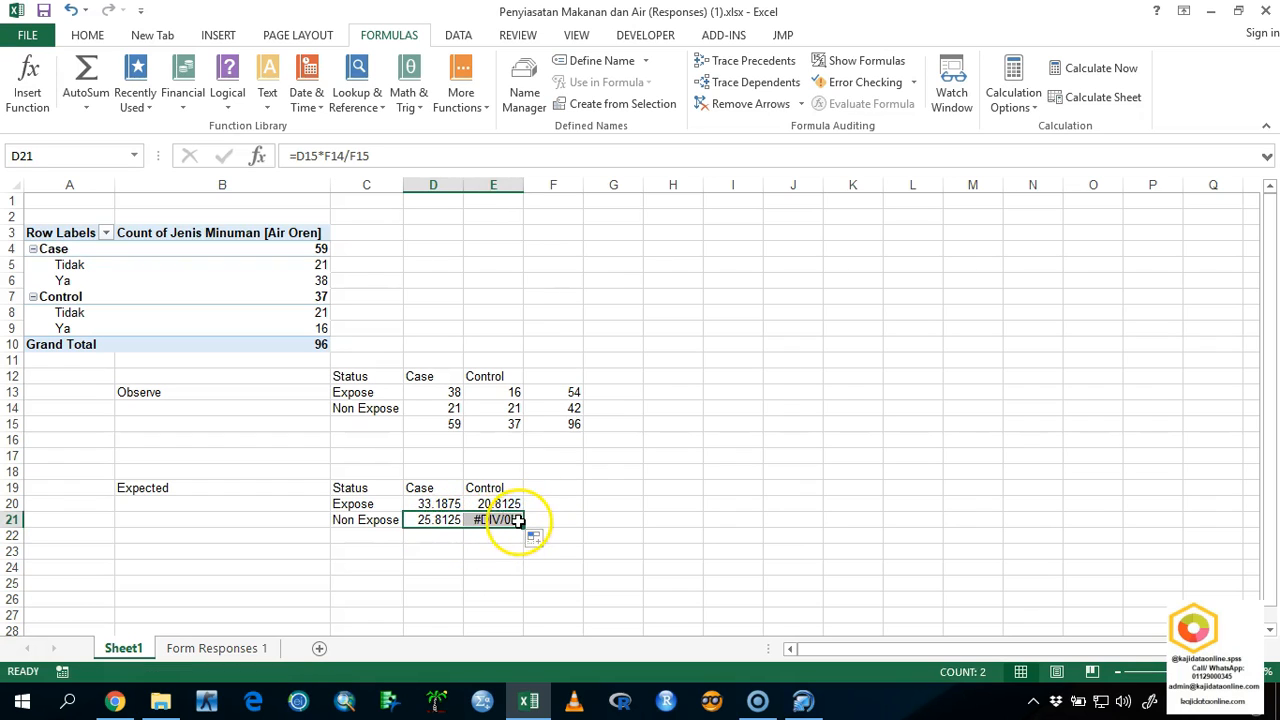
{"action": "double_click", "coordinate": [512, 521]}
{"action": "left_click", "coordinate": [571, 408]}
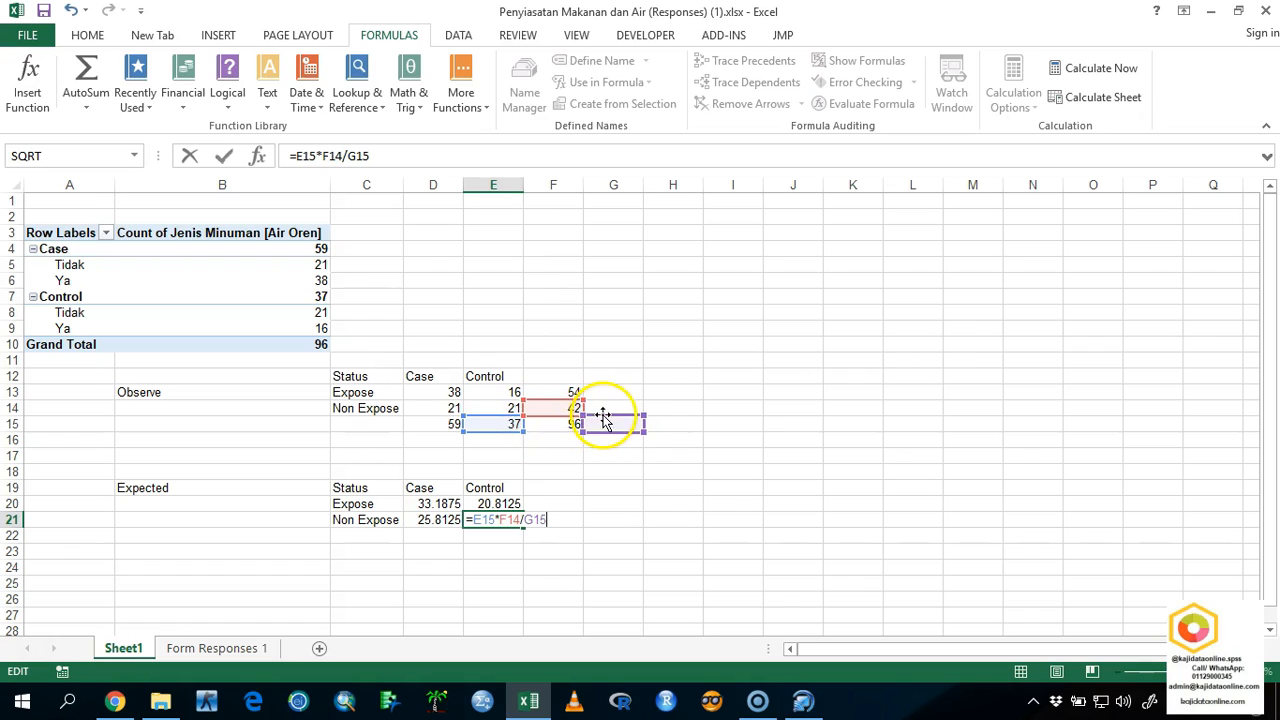
{"action": "left_click", "coordinate": [565, 424]}
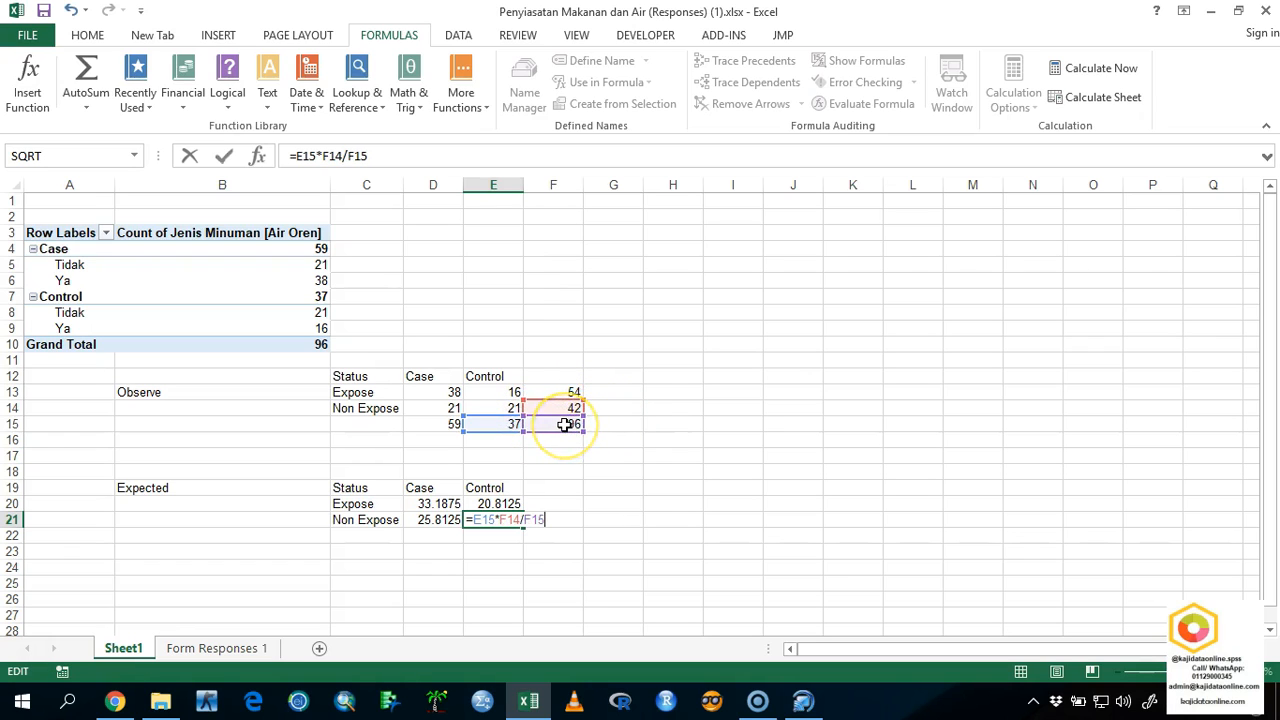
{"action": "key", "text": "Return"}
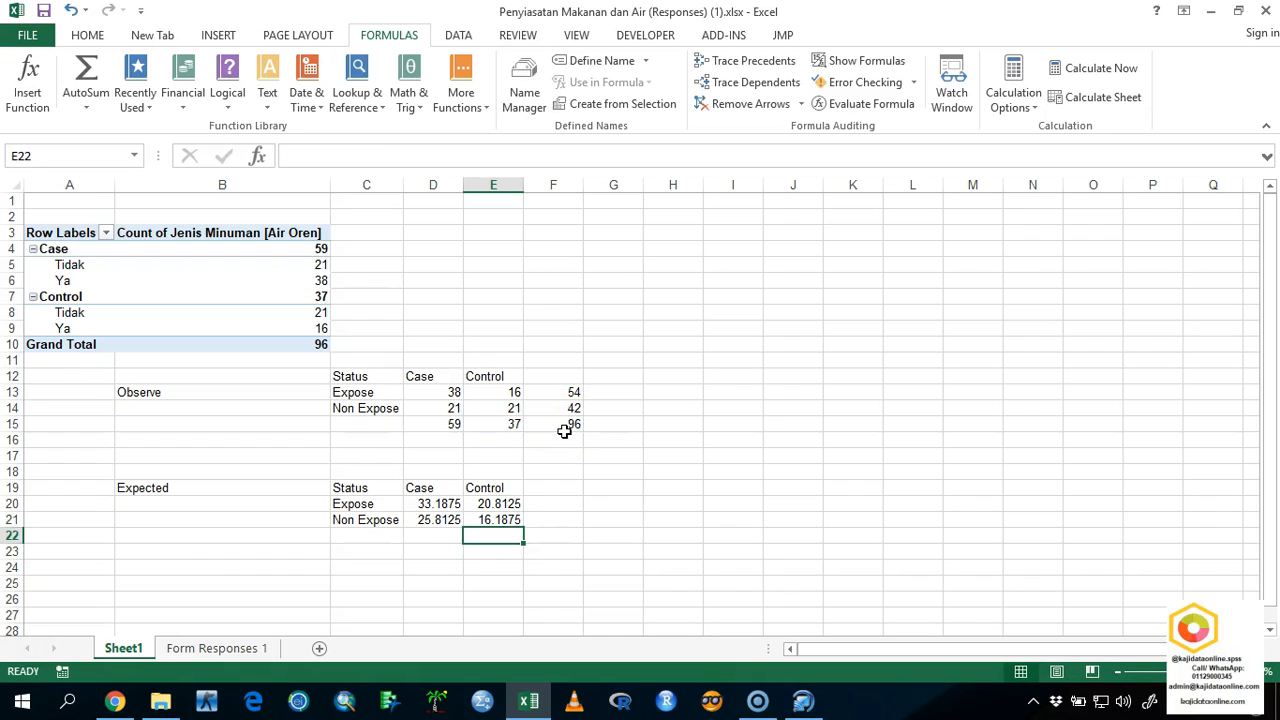
Calculate the expected Expose count for Case again in D24 with the formula =D15*F13/F15.
{"action": "left_click", "coordinate": [363, 575]}
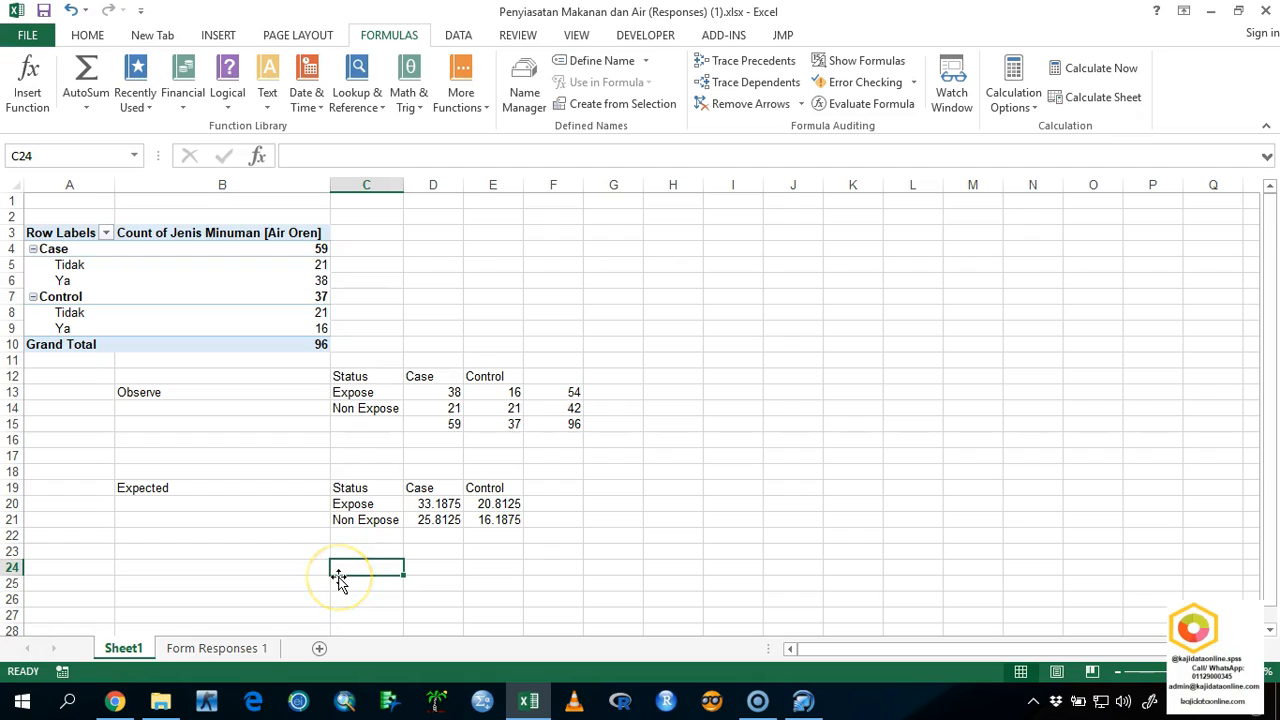
{"action": "key", "text": "Right"}
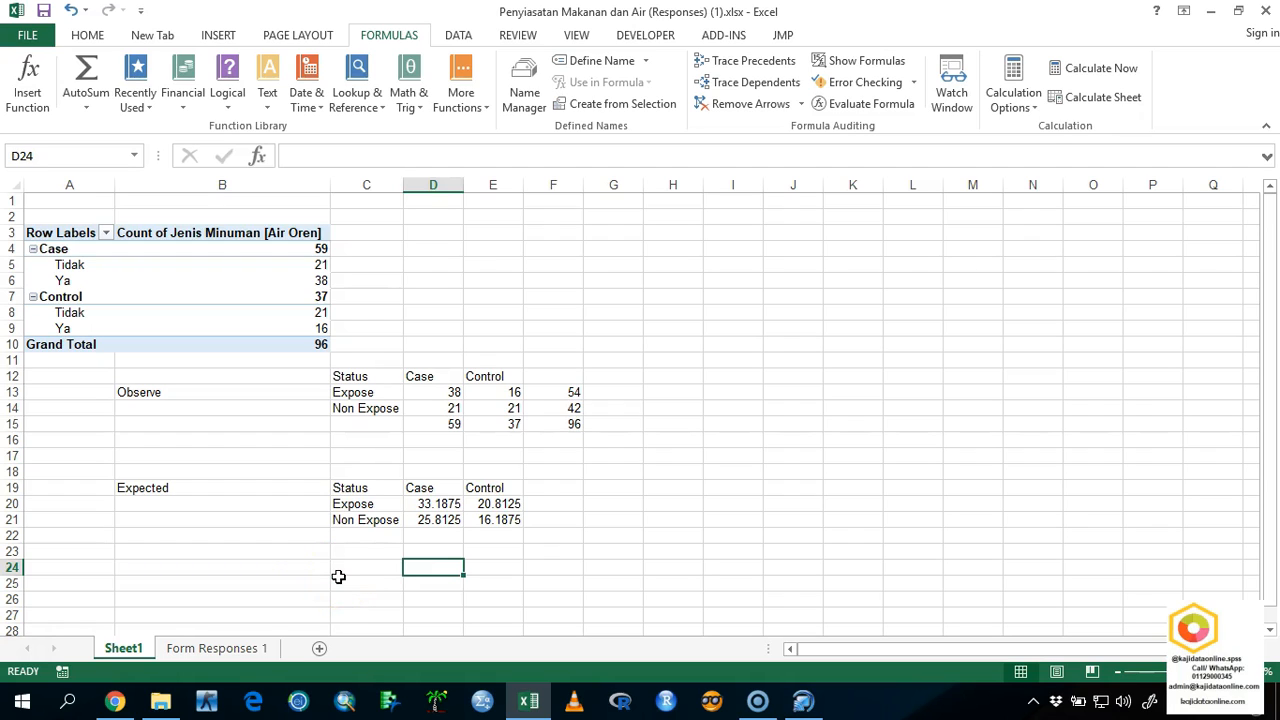
{"action": "type", "text": "="}
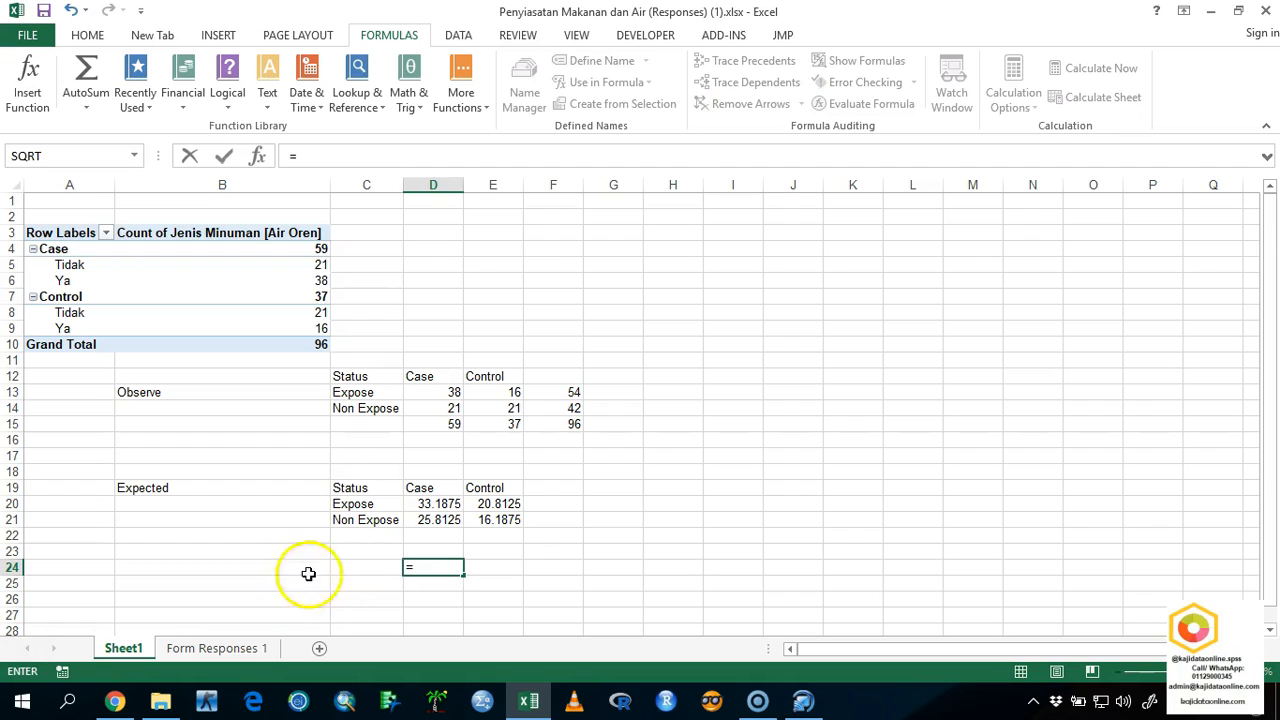
{"action": "left_click", "coordinate": [432, 424]}
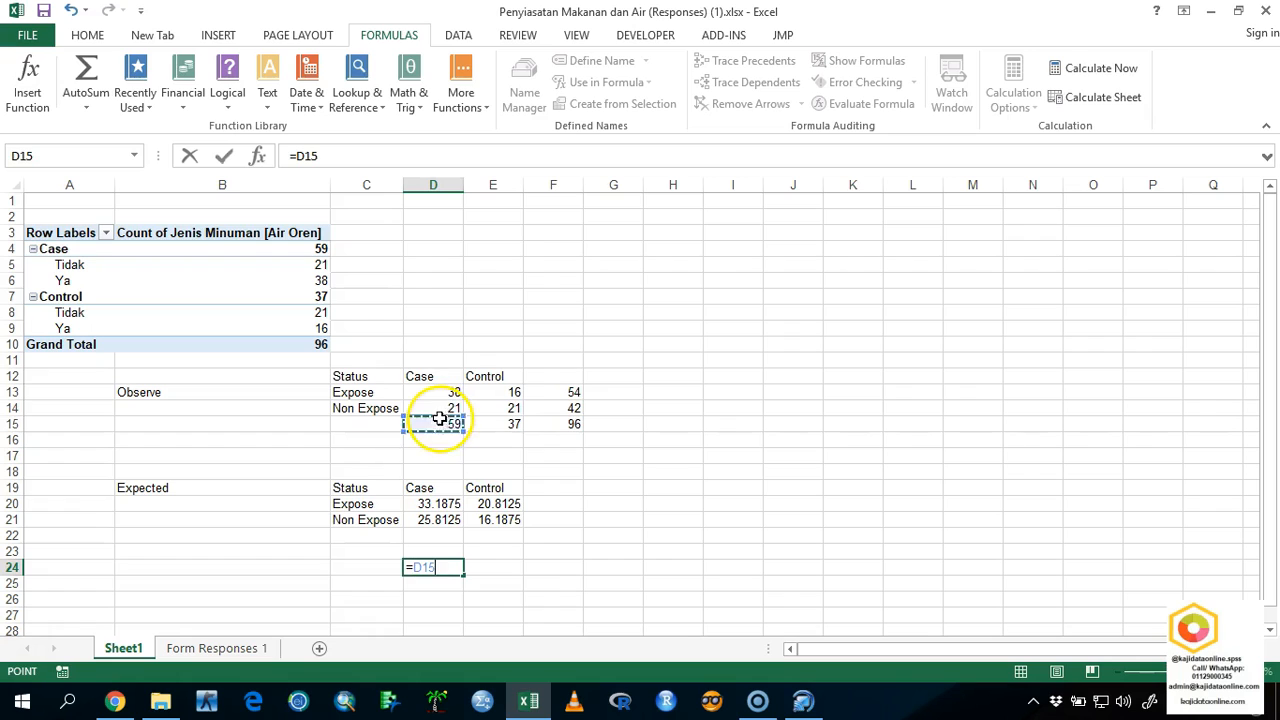
{"action": "left_click", "coordinate": [578, 393]}
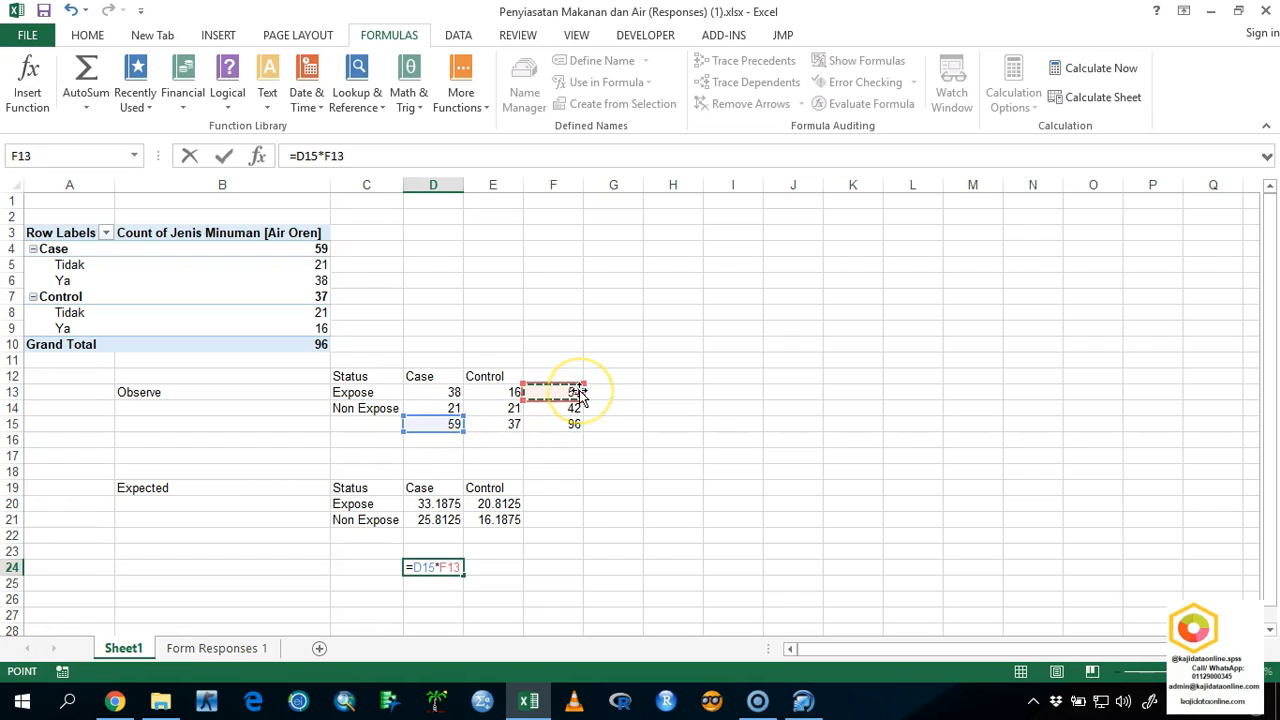
{"action": "type", "text": "/"}
{"action": "left_click", "coordinate": [557, 423]}
{"action": "key", "text": "Return"}
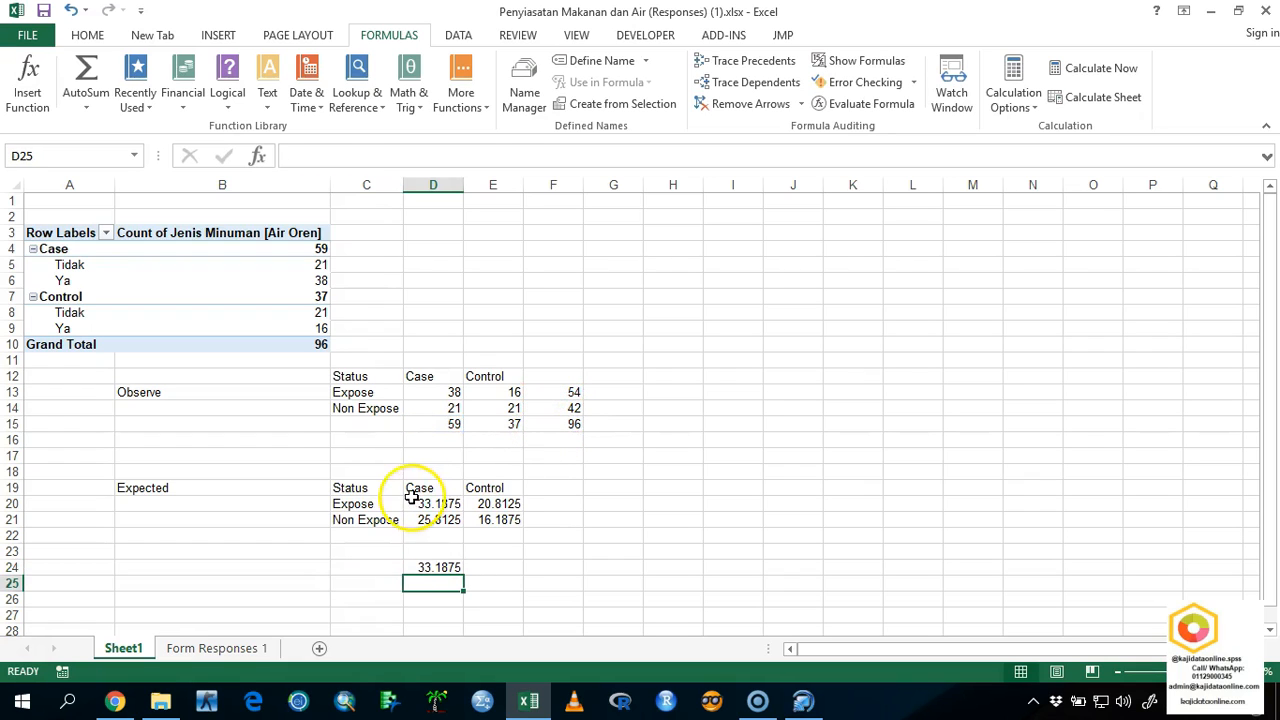
Calculate the expected Non Expose count for Case in D25 with the formula =D15*F14/F15.
{"action": "type", "text": "="}
{"action": "left_click", "coordinate": [447, 426]}
{"action": "type", "text": "*"}
{"action": "left_click", "coordinate": [550, 408]}
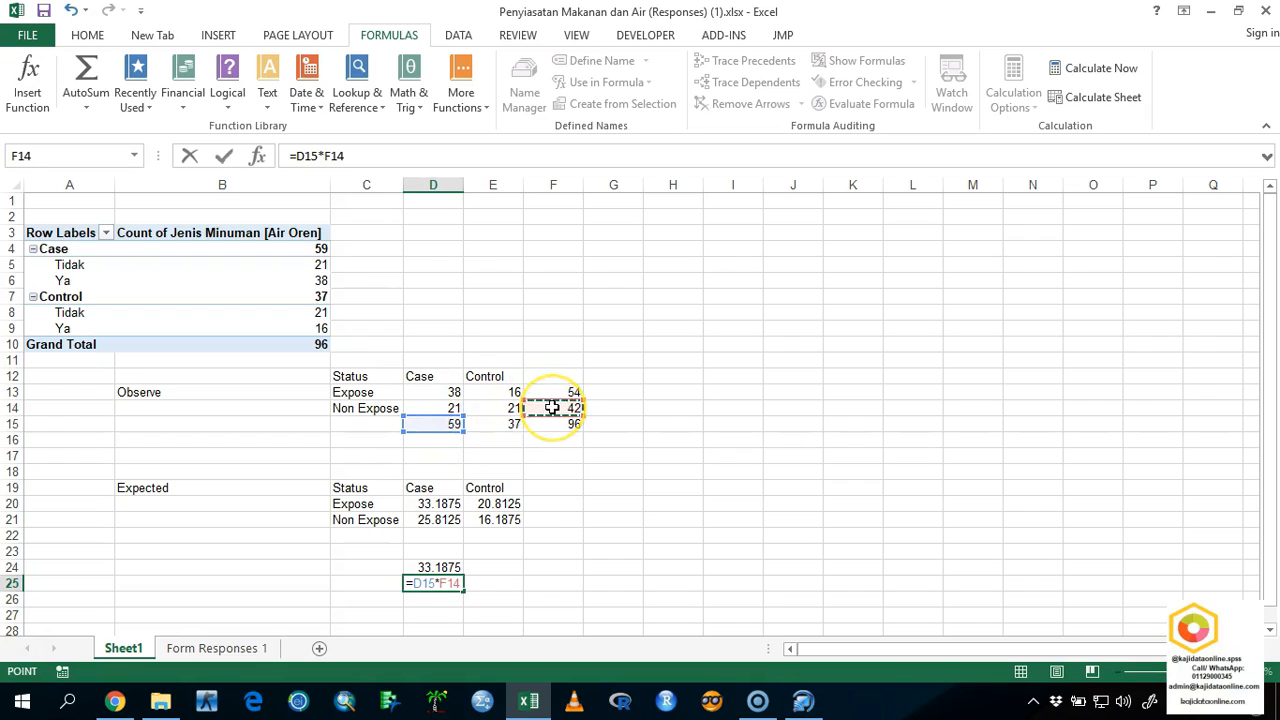
{"action": "type", "text": "/"}
{"action": "left_click", "coordinate": [567, 424]}
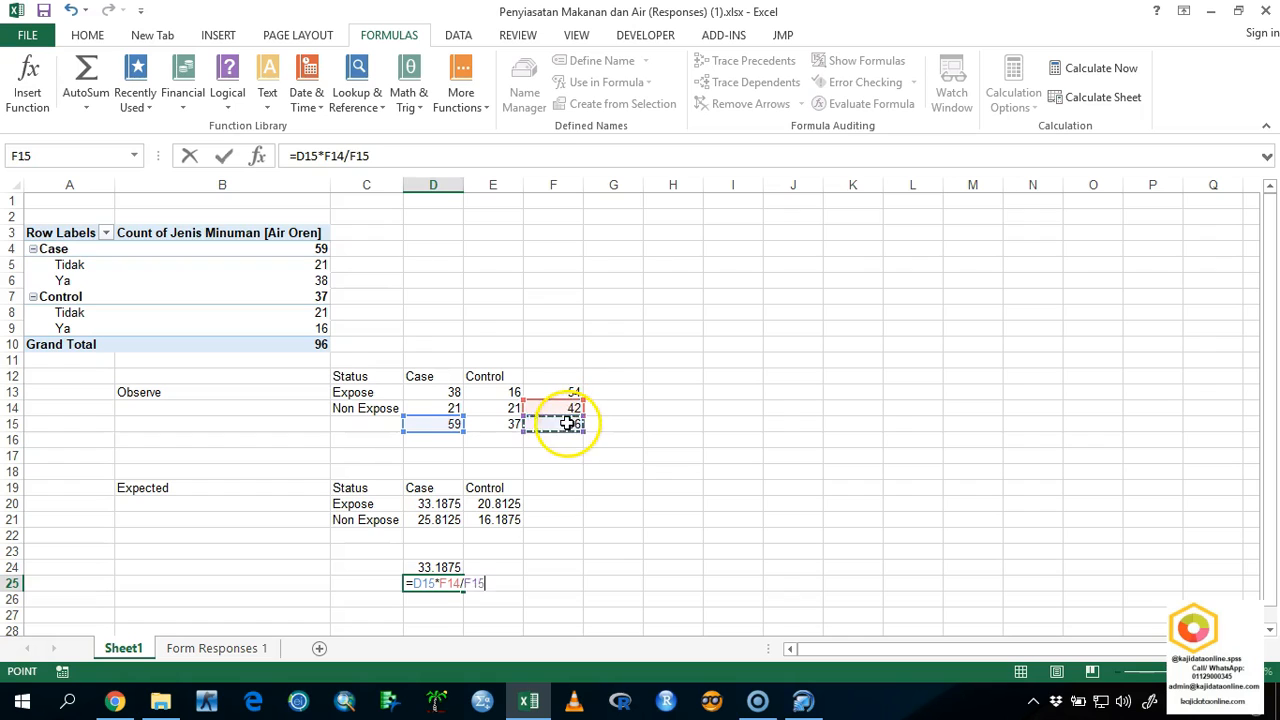
{"action": "key", "text": "Return"}
{"action": "key", "text": "Left"}
Calculate the expected Expose count for Control in E24 with the formula =E15*F13/F15.
{"action": "left_click", "coordinate": [500, 574]}
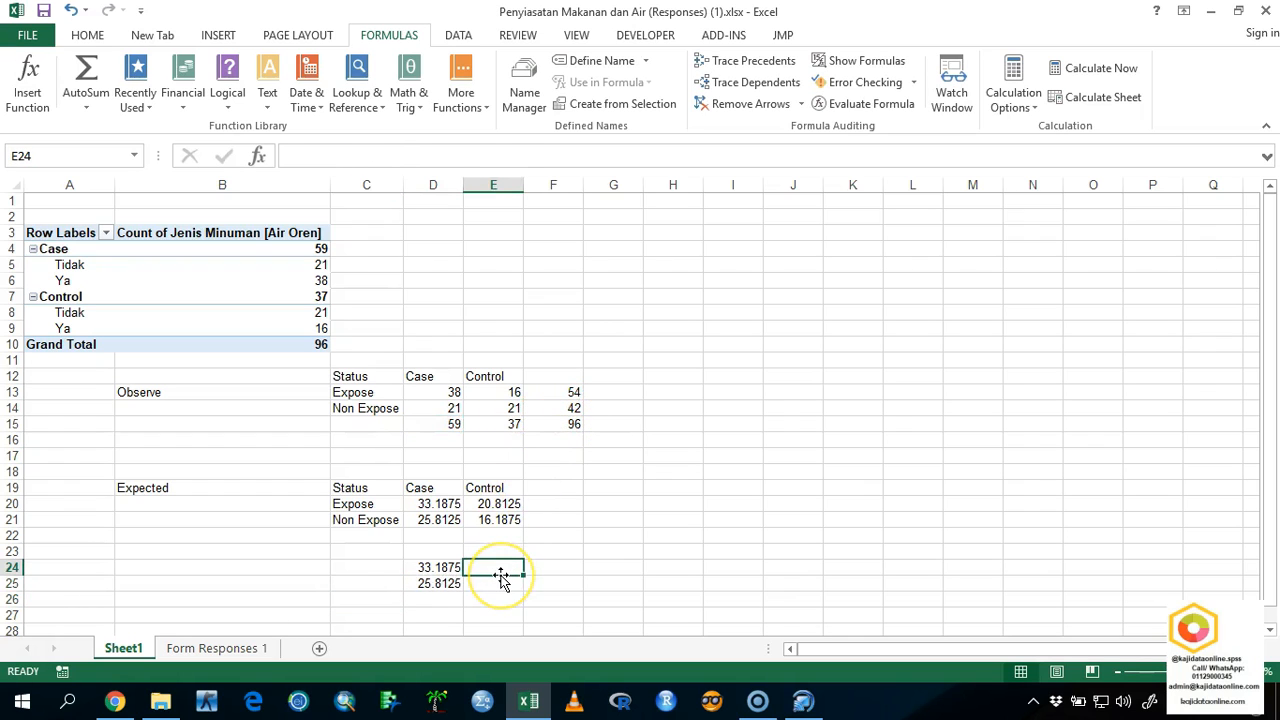
{"action": "type", "text": "="}
{"action": "left_click", "coordinate": [502, 428]}
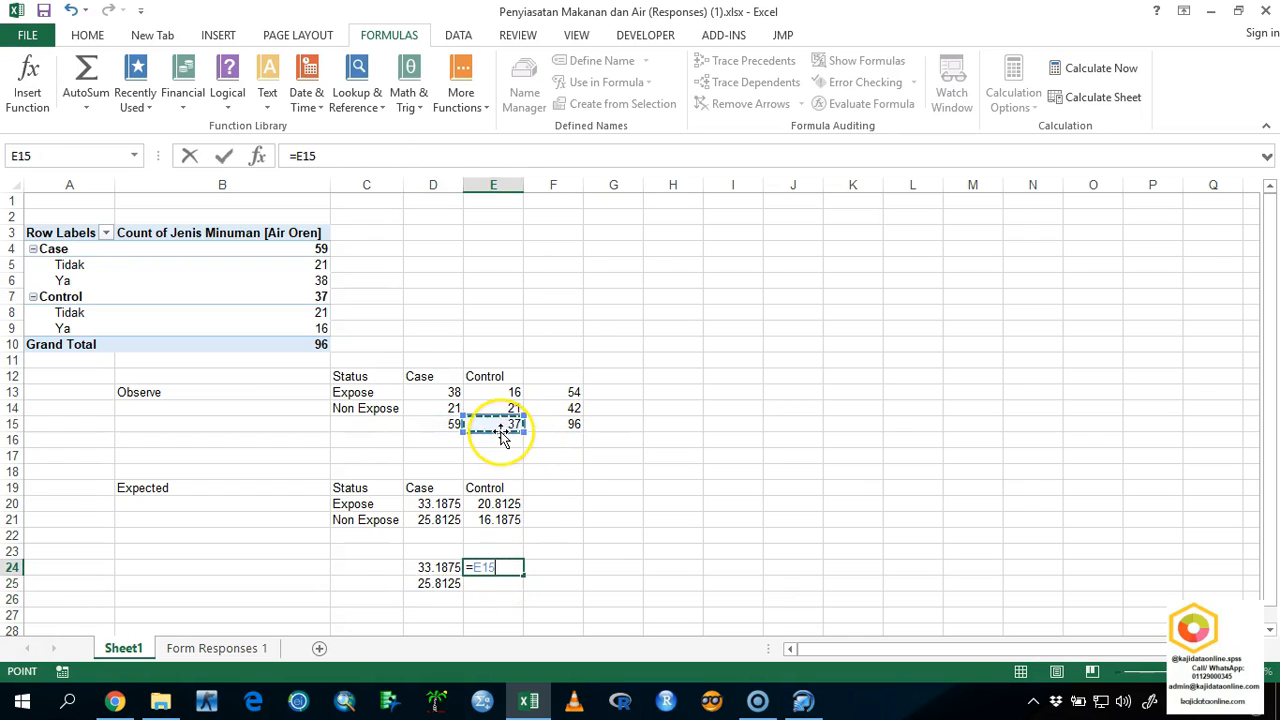
{"action": "left_click", "coordinate": [524, 391]}
{"action": "type", "text": "/"}
{"action": "left_click", "coordinate": [550, 428]}
{"action": "key", "text": "Return"}
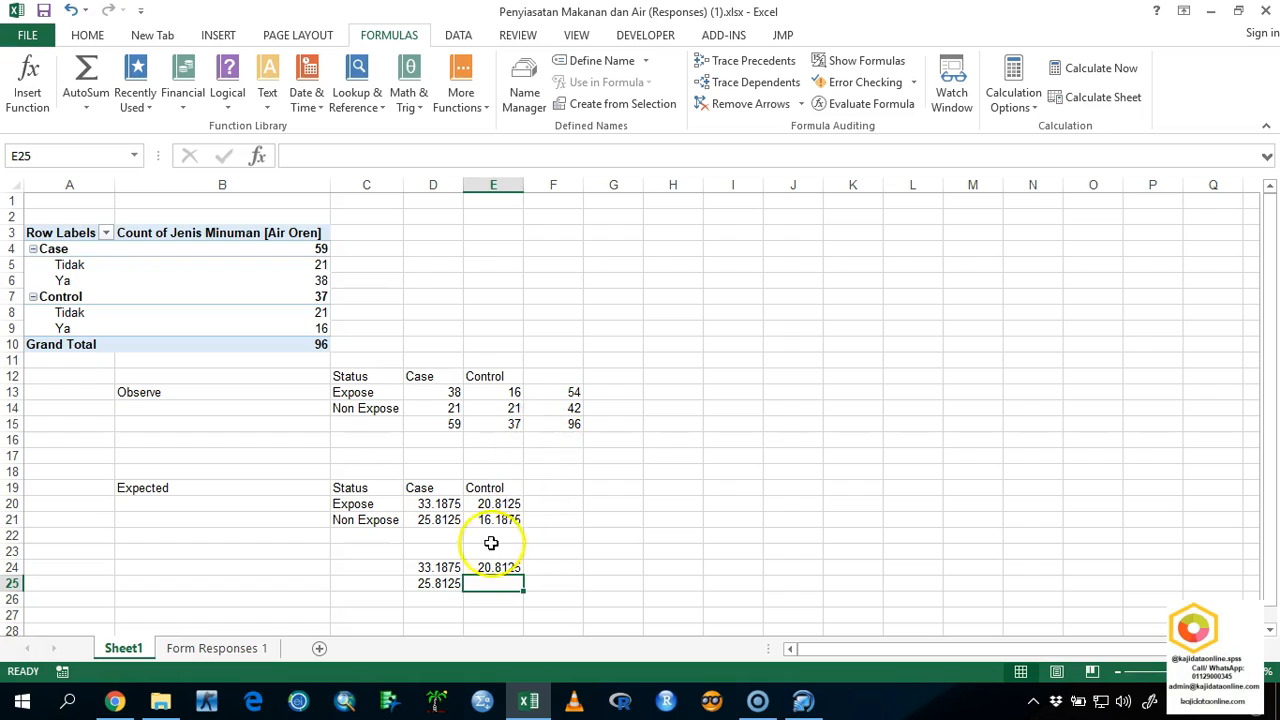
Calculate the expected Non Expose count for Control in E25 with the formula =E15*F14/F15.
{"action": "type", "text": "="}
{"action": "left_click", "coordinate": [495, 424]}
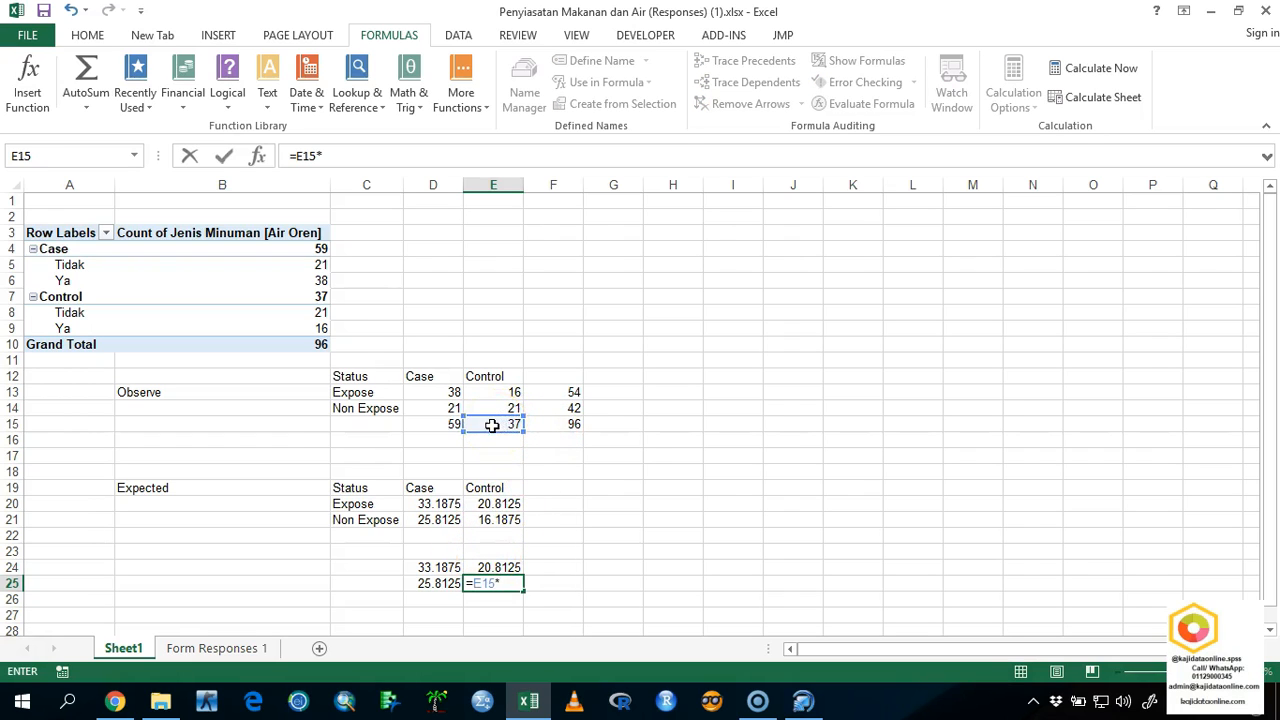
{"action": "left_click", "coordinate": [536, 406]}
{"action": "type", "text": "/"}
{"action": "left_click", "coordinate": [543, 424]}
{"action": "key", "text": "Return"}
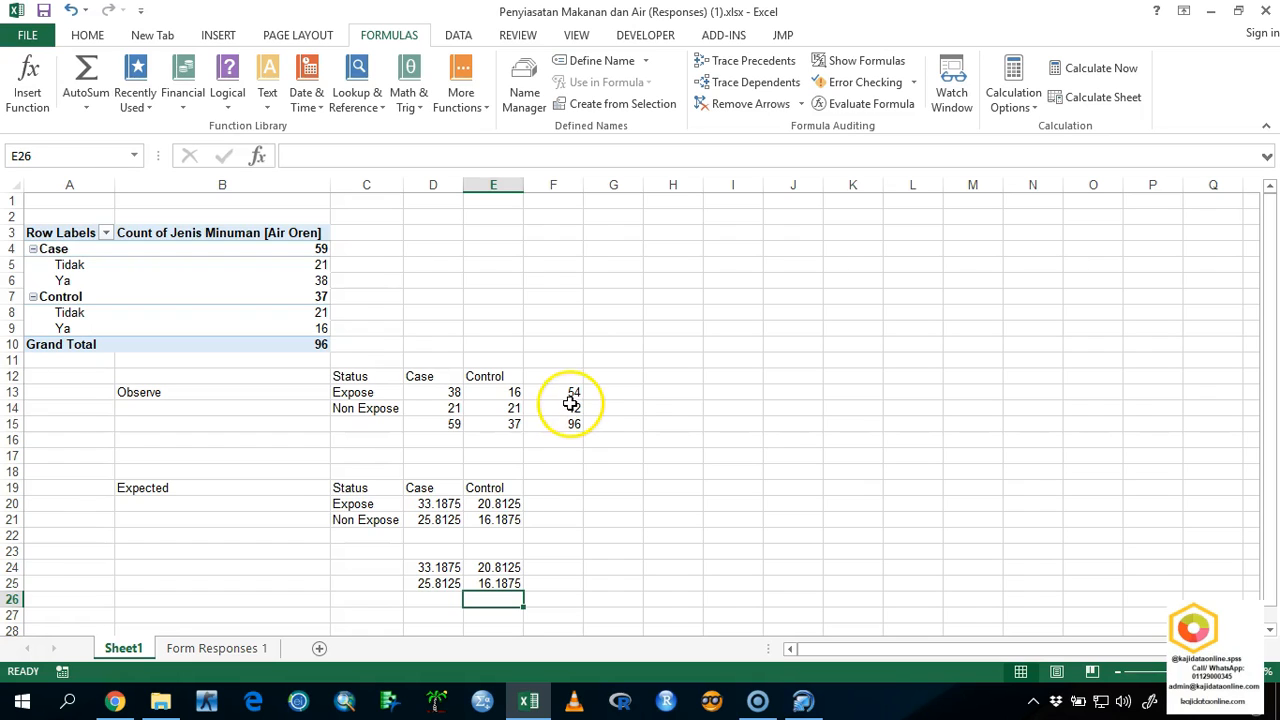
On Sheet2, label the rows of expected counts Expose in C20 and Non Expose in C21.
{"action": "left_click", "coordinate": [36, 652]}
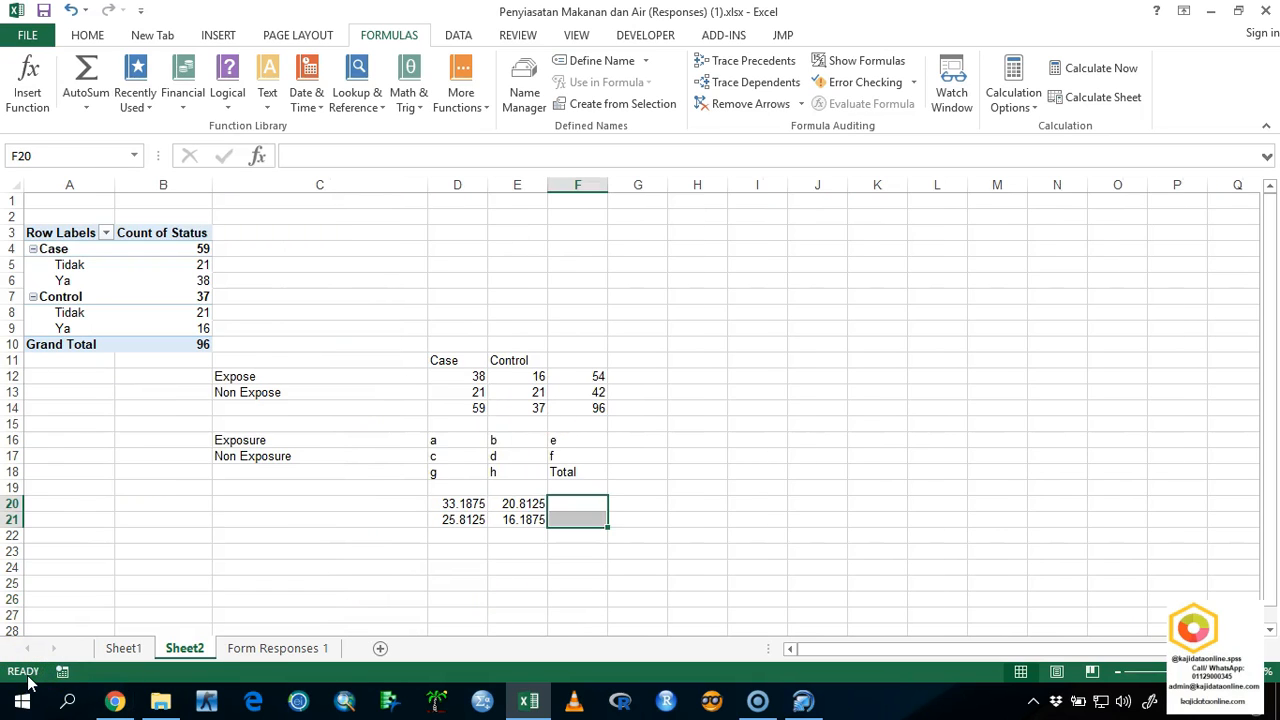
{"action": "left_click", "coordinate": [368, 507]}
{"action": "type", "text": "Non"}
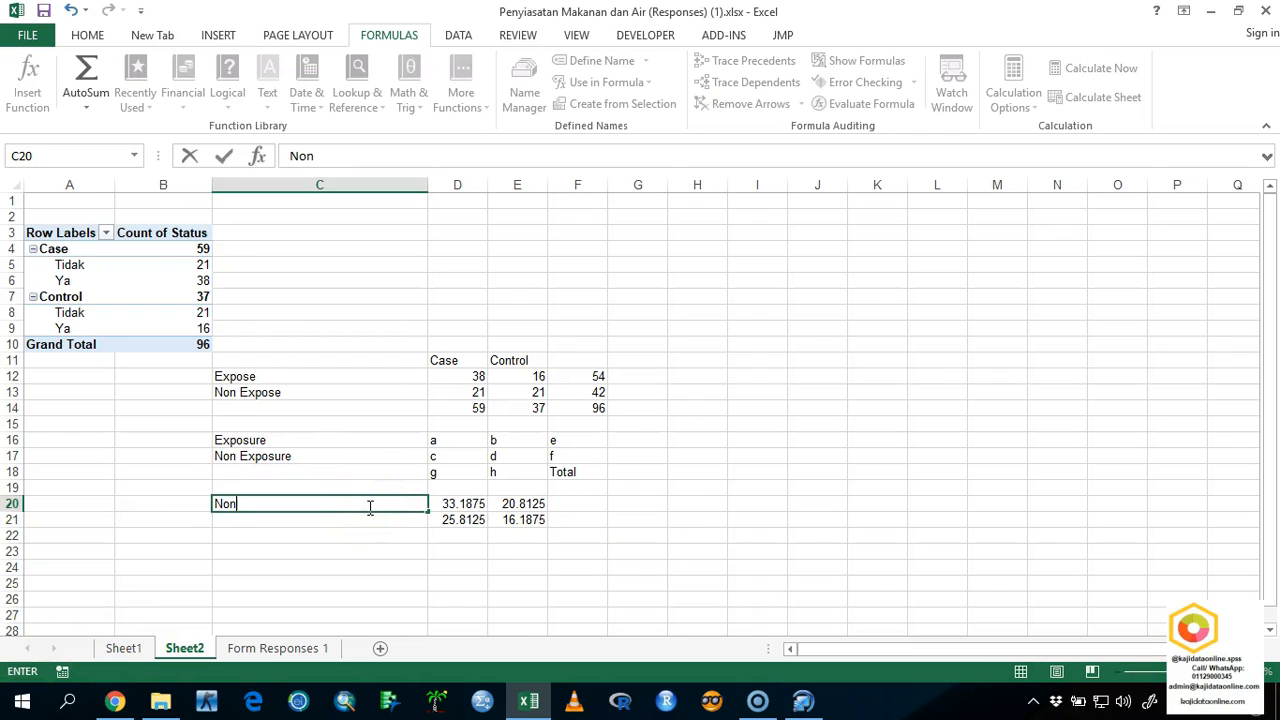
{"action": "type", "text": "osure"}
{"action": "key", "text": "BackSpace"}
{"action": "key", "text": "BackSpace"}
{"action": "key", "text": "BackSpace"}
{"action": "type", "text": "e"}
{"action": "key", "text": "Return"}
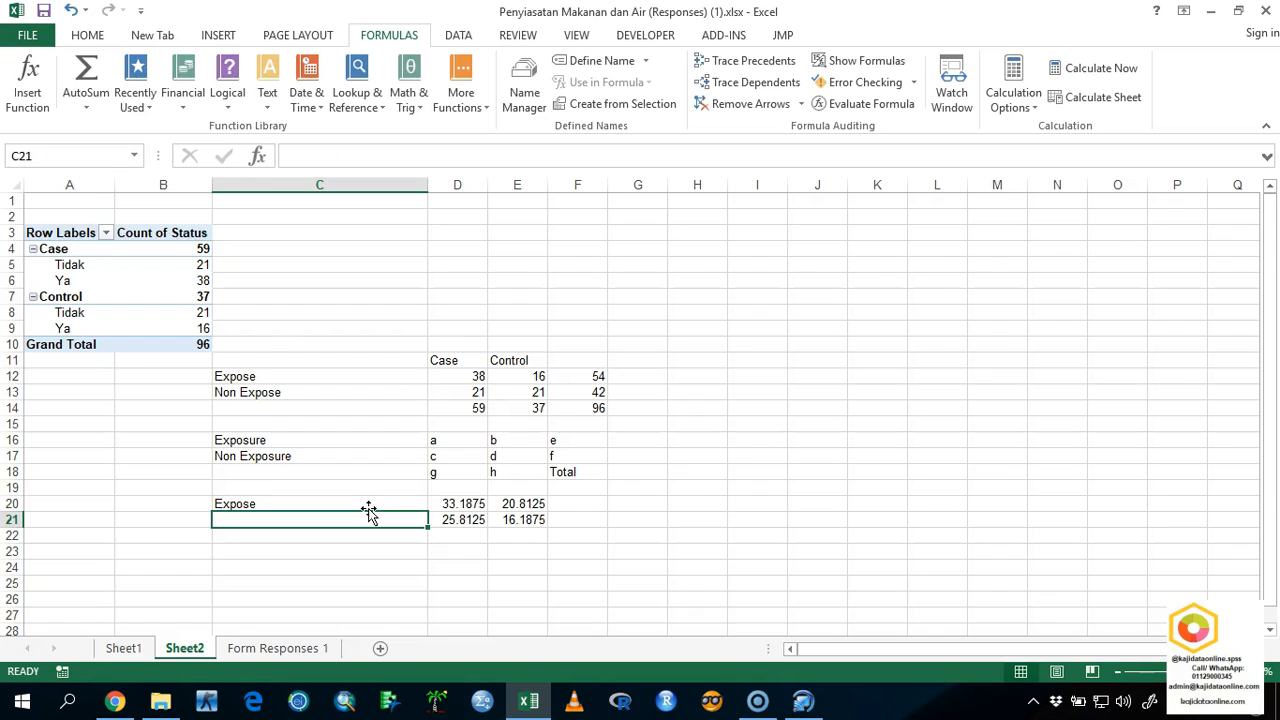
{"action": "type", "text": "Non "}
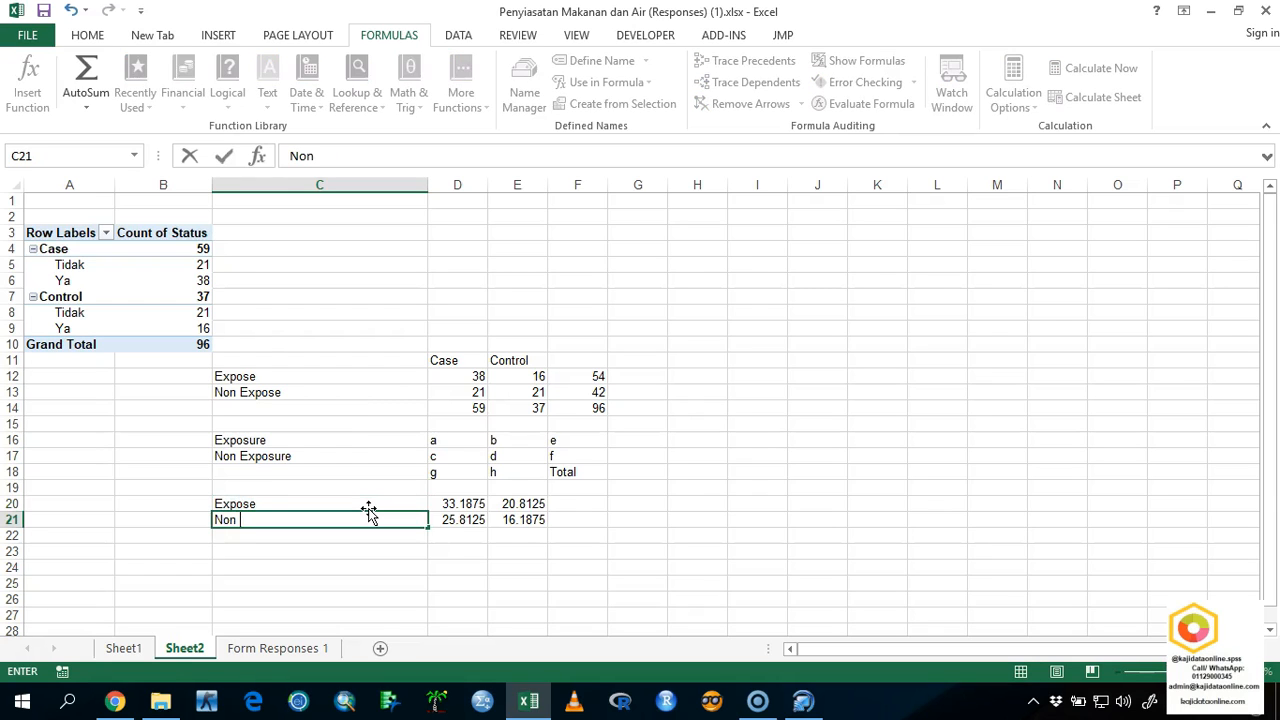
{"action": "type", "text": "Expose"}
Label the observed 2x2 table Observation in B12, beside its Expose row.
{"action": "key", "text": "Up"}
{"action": "key", "text": "Up"}
{"action": "key", "text": "Up"}
{"action": "key", "text": "Up"}
{"action": "key", "text": "Up"}
{"action": "key", "text": "Up"}
{"action": "key", "text": "Up"}
{"action": "key", "text": "Up"}
{"action": "key", "text": "Up"}
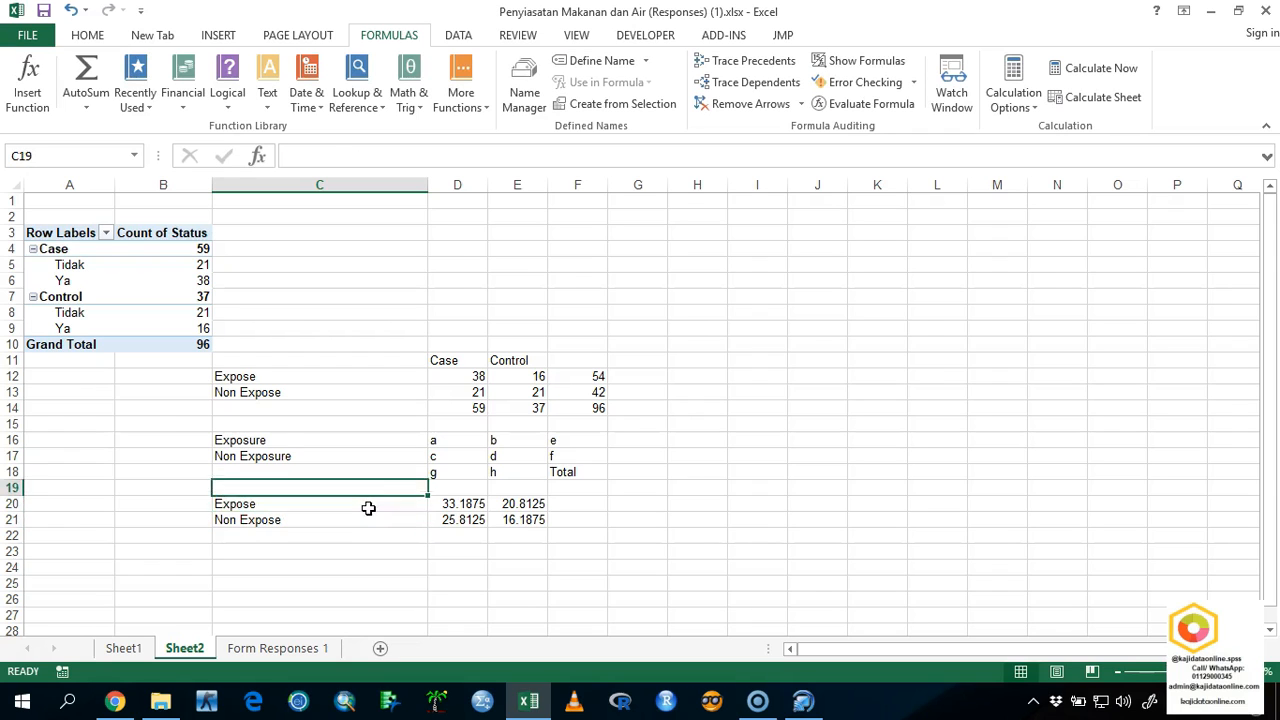
{"action": "key", "text": "Left"}
{"action": "type", "text": "O"}
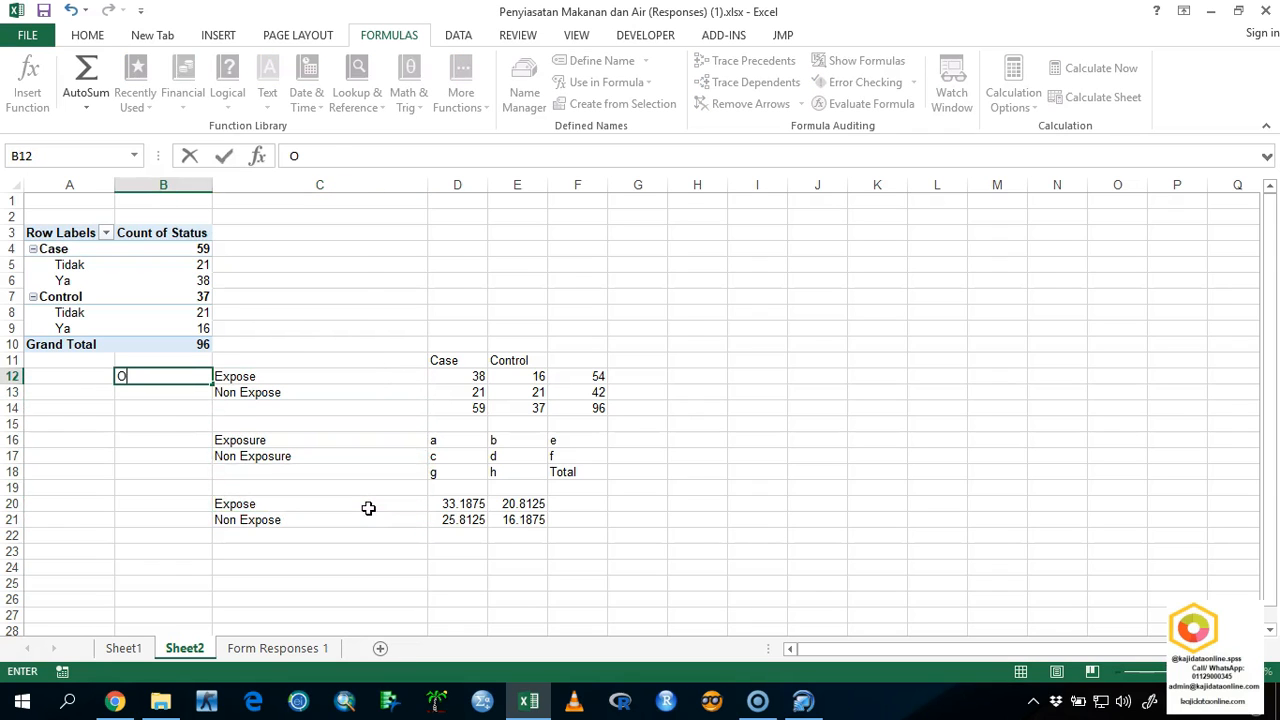
{"action": "type", "text": "bservation"}
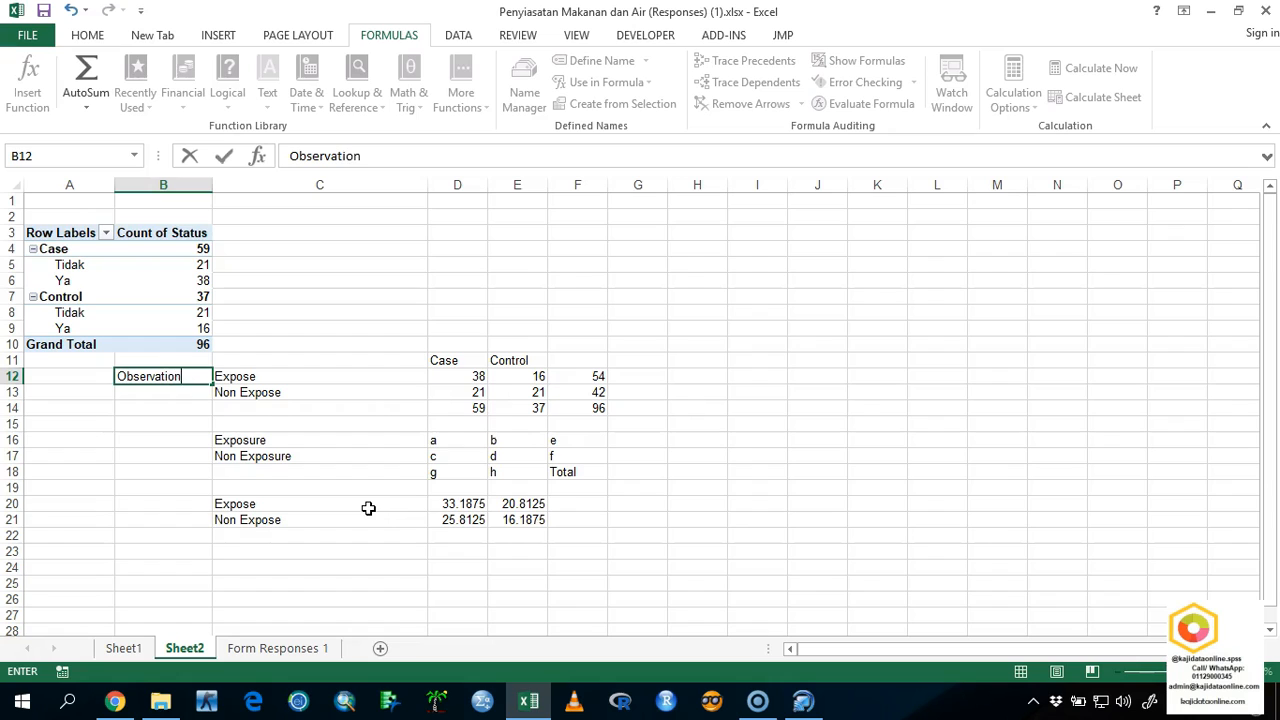
{"action": "key", "text": "Return"}
Label the expected counts table Expected in B20, beside its Expose row.
{"action": "key", "text": "Down"}
{"action": "key", "text": "Down"}
{"action": "key", "text": "Down"}
{"action": "key", "text": "Down"}
{"action": "key", "text": "Down"}
{"action": "key", "text": "Down"}
{"action": "key", "text": "Down"}
{"action": "type", "text": "Expected"}
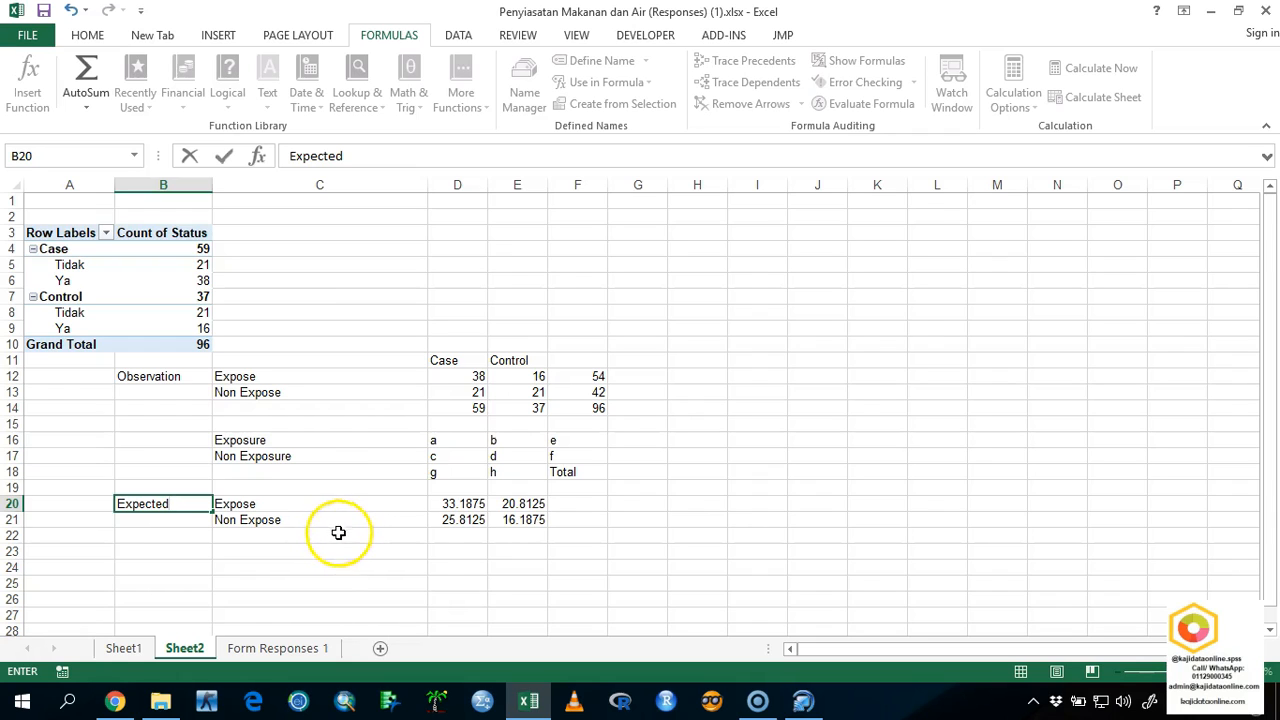
Sum the expected Case counts in D22 with =SUM(D20:D21) and fill the formula across to E22 for Control.
{"action": "left_click", "coordinate": [436, 537]}
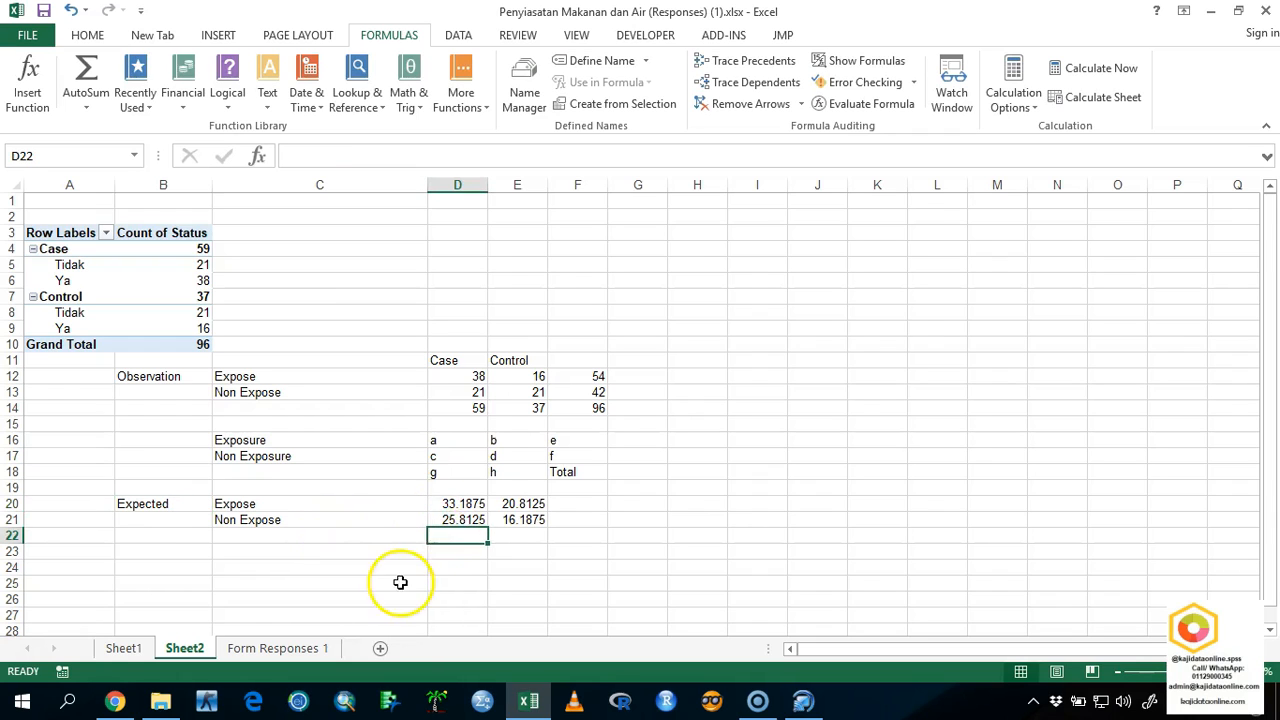
{"action": "scroll", "coordinate": [578, 535], "scroll_direction": "up", "scroll_amount": 3}
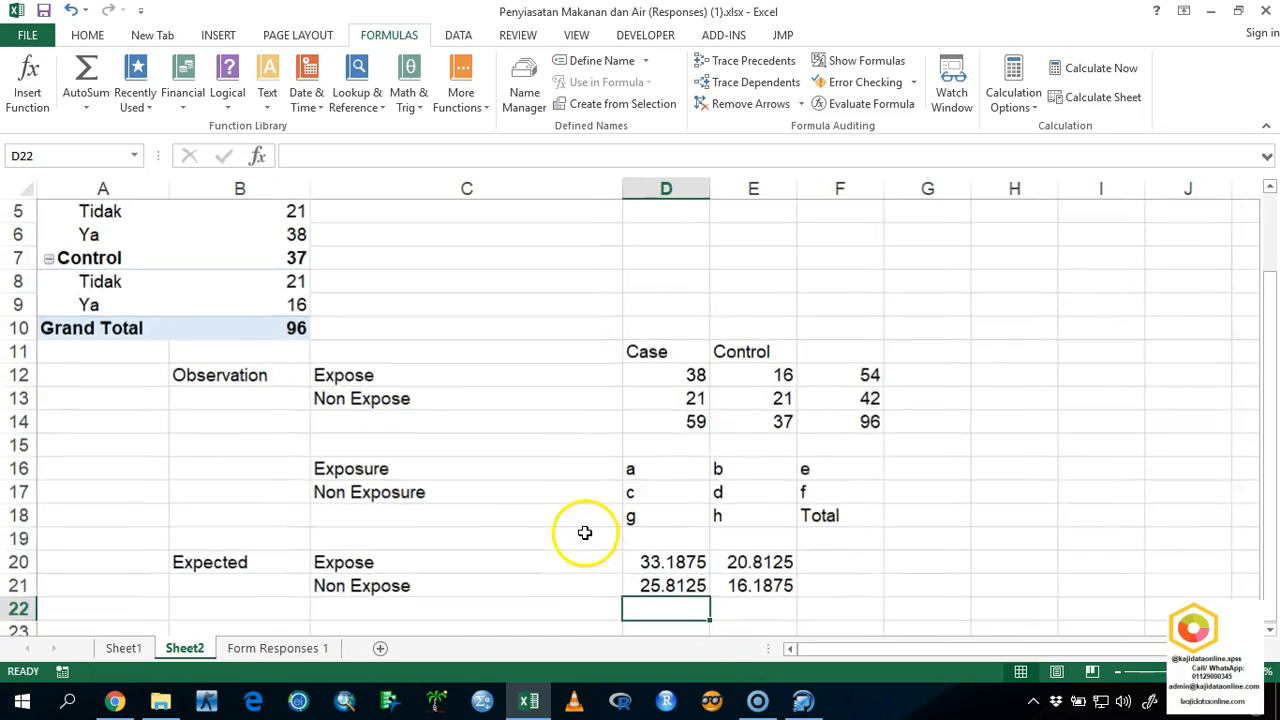
{"action": "scroll", "coordinate": [585, 532], "scroll_direction": "down", "scroll_amount": 1}
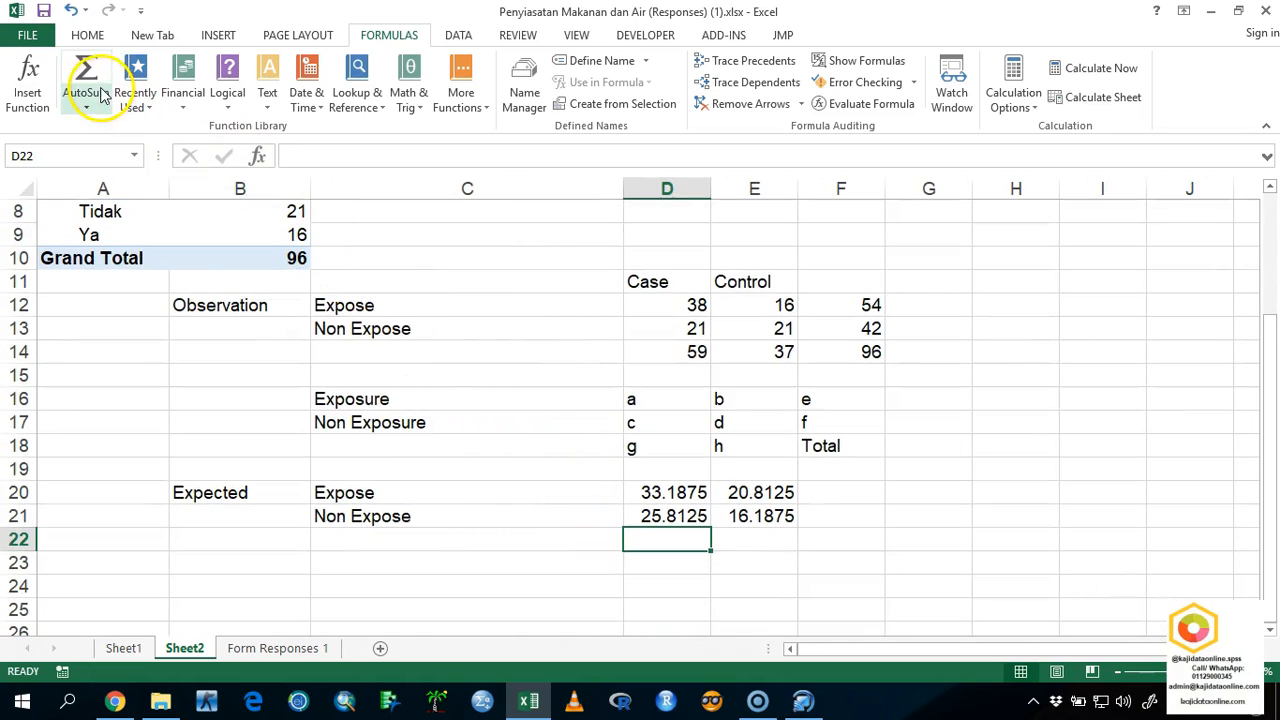
{"action": "left_click", "coordinate": [100, 93]}
{"action": "left_click", "coordinate": [88, 78]}
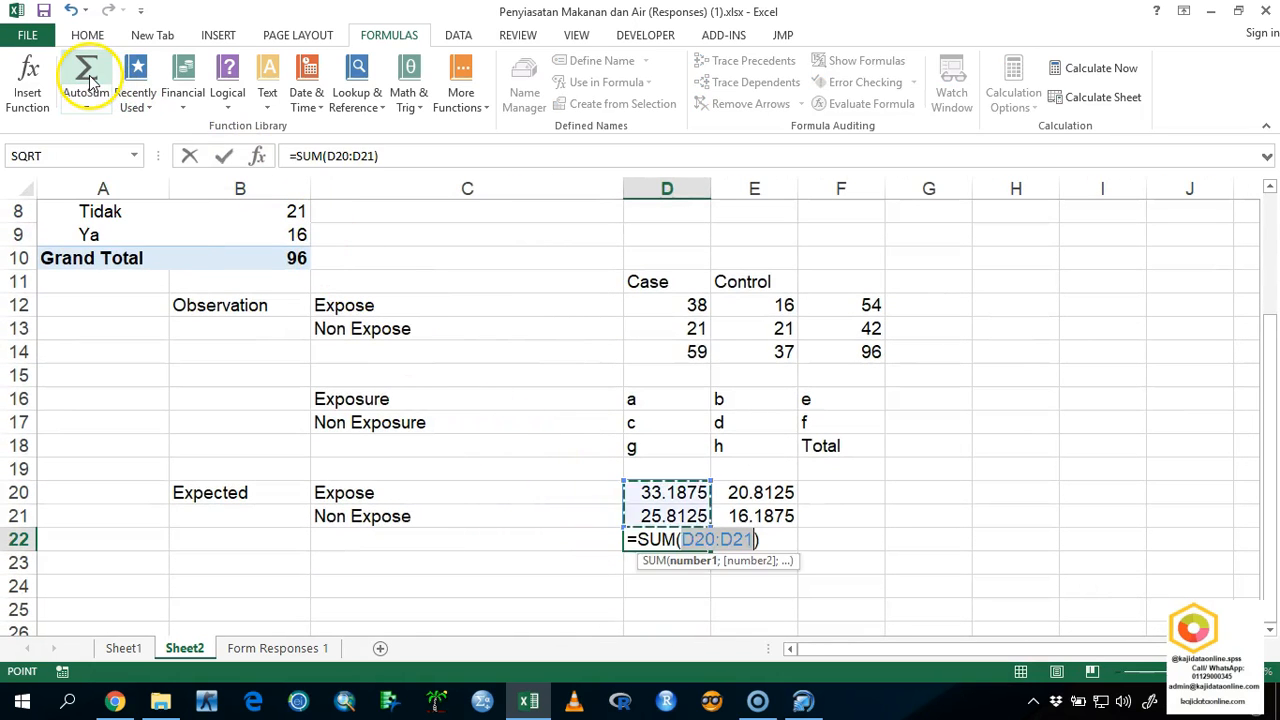
{"action": "key", "text": "Return"}
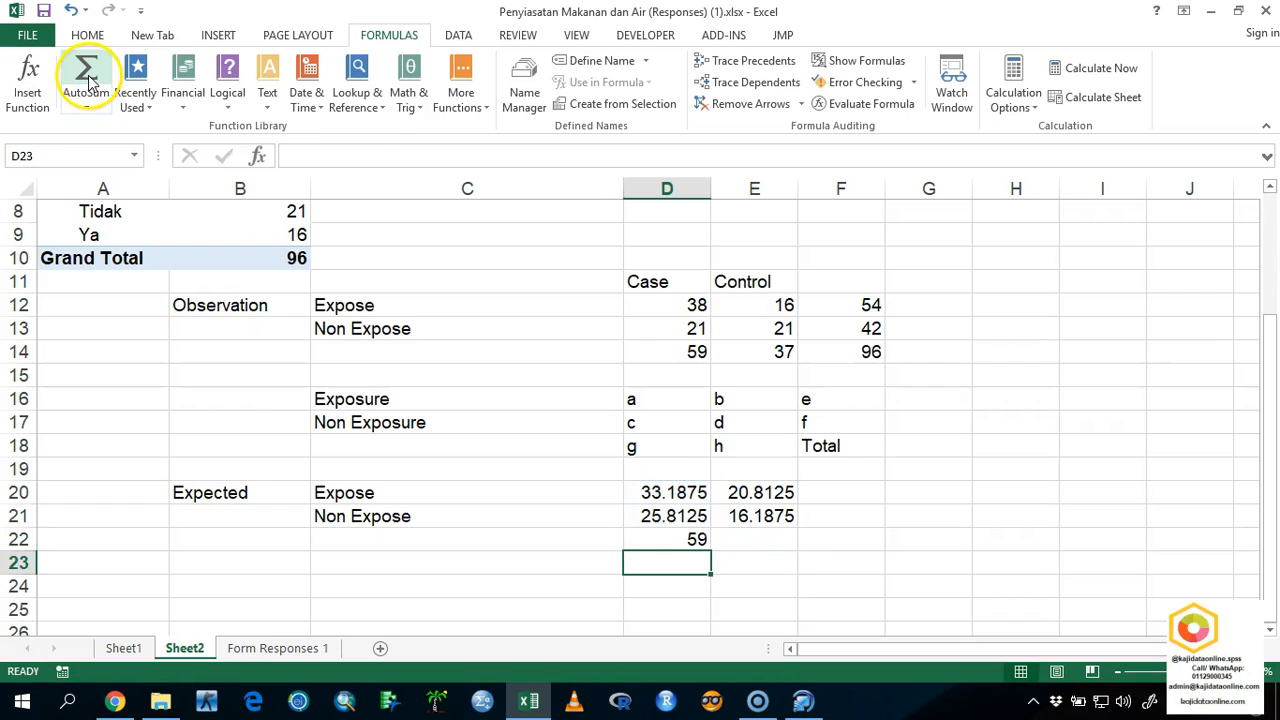
{"action": "left_click", "coordinate": [666, 537]}
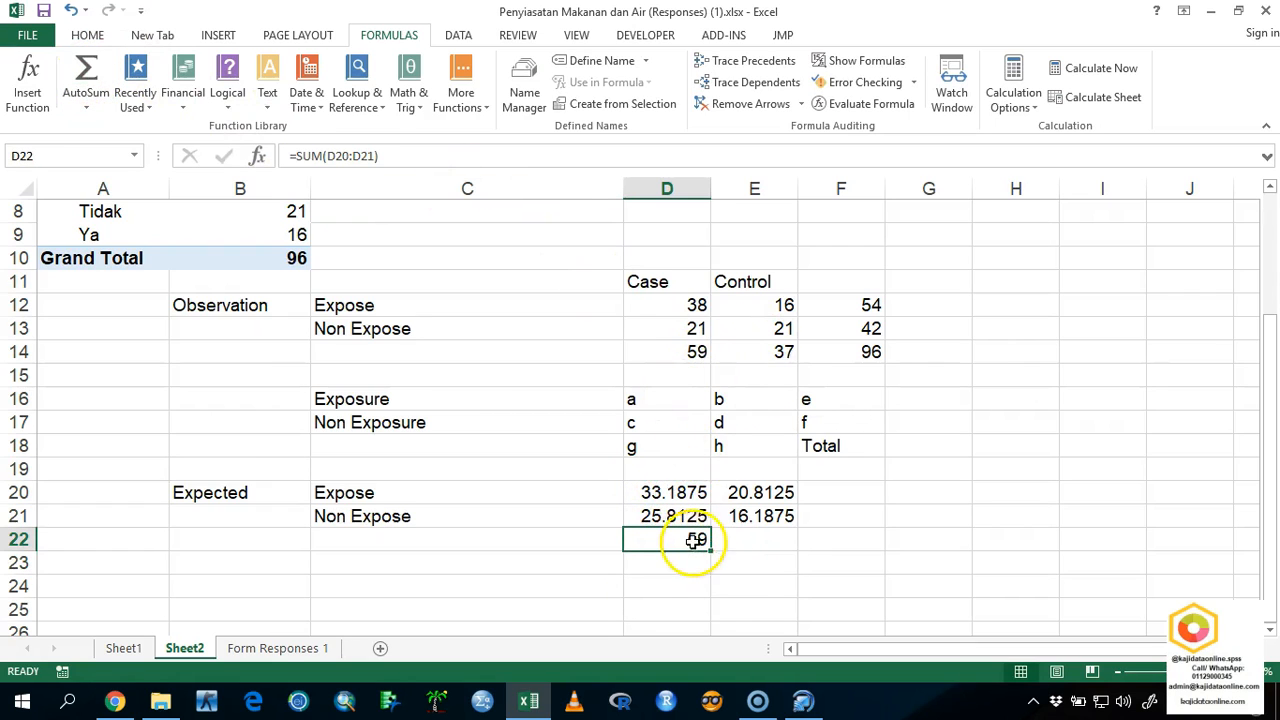
{"action": "left_click_drag", "start_coordinate": [709, 550], "coordinate": [785, 520]}
Sum the expected Expose row in F20 and fill the formula down through F22 for the remaining row totals.
{"action": "left_click", "coordinate": [840, 490]}
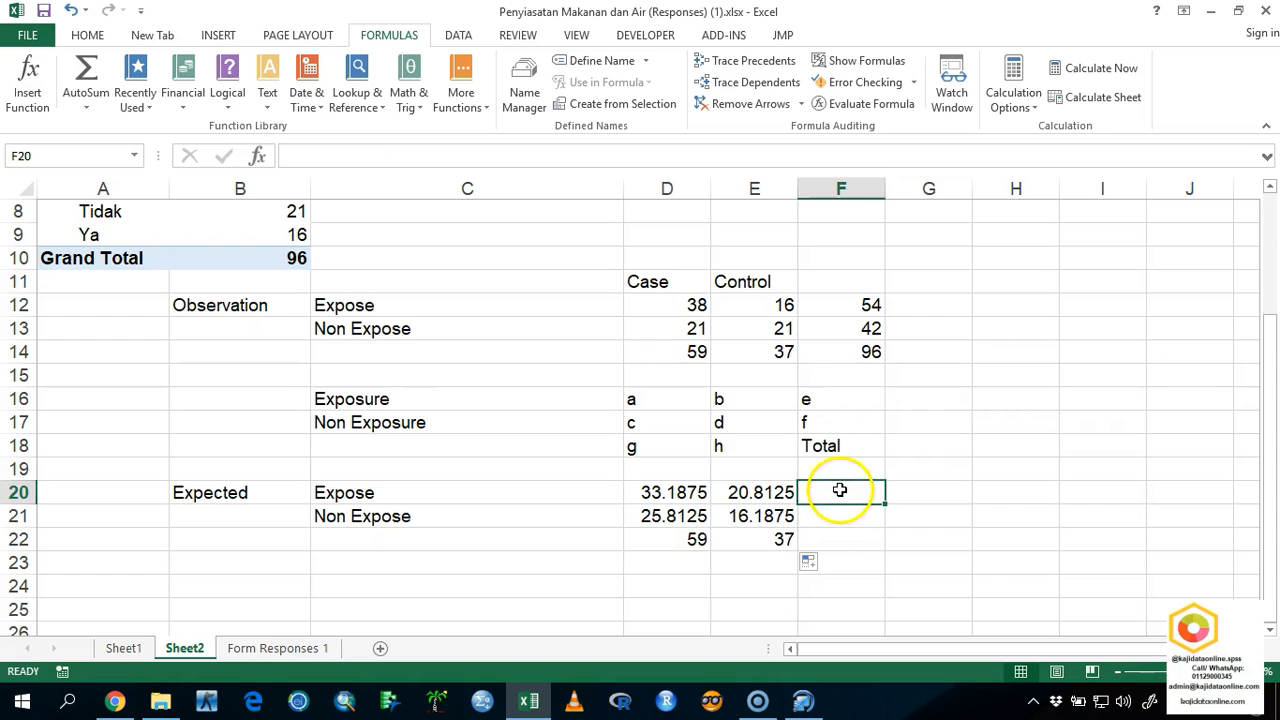
{"action": "left_click", "coordinate": [86, 106]}
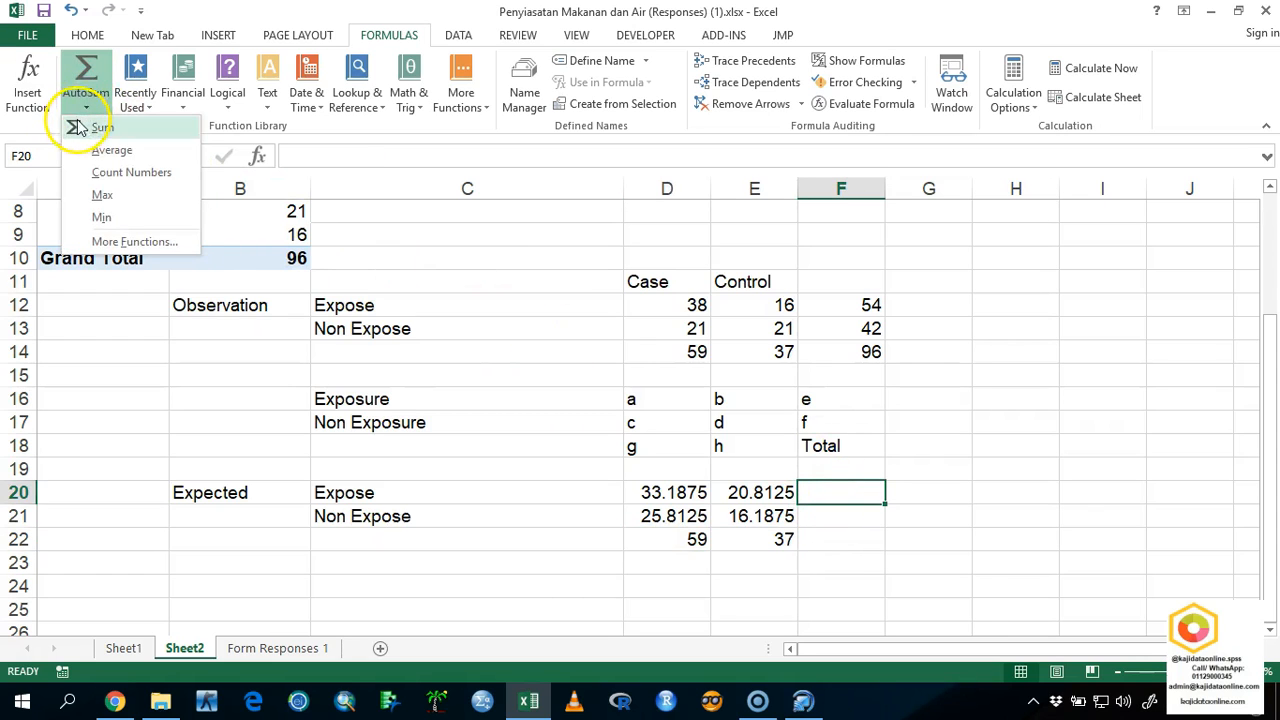
{"action": "left_click", "coordinate": [77, 128]}
{"action": "key", "text": "Return"}
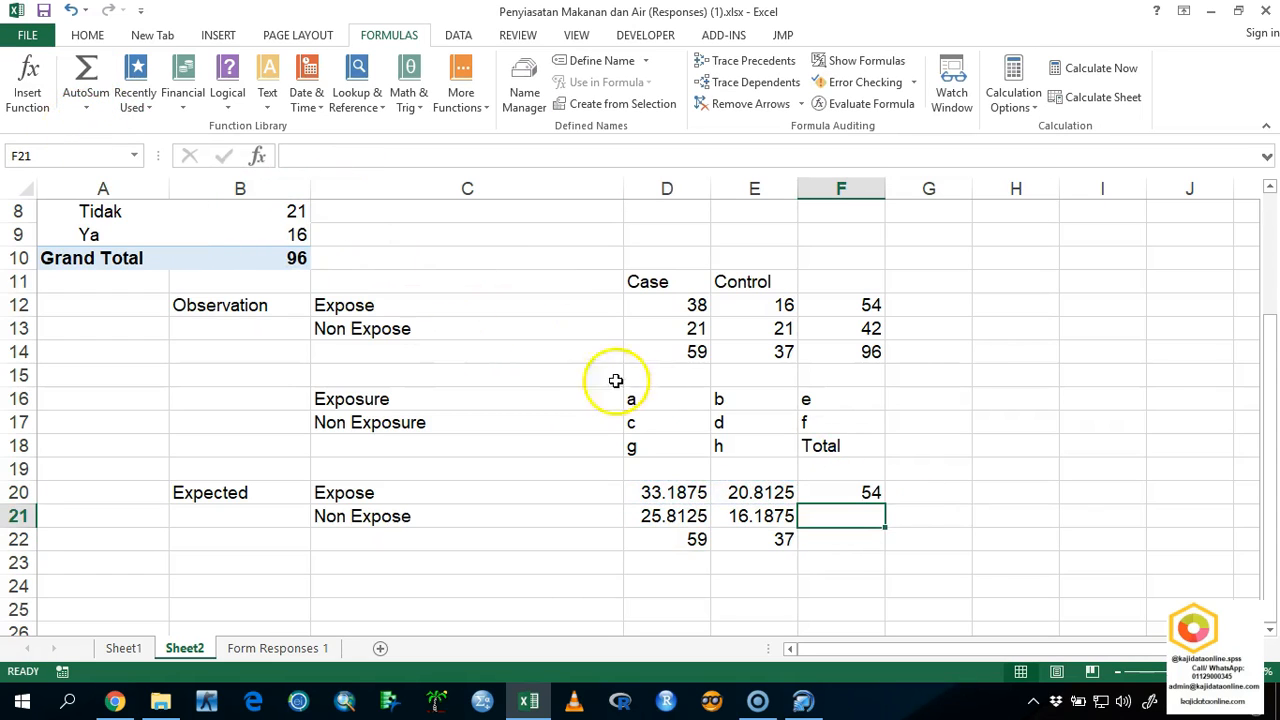
{"action": "left_click", "coordinate": [866, 493]}
{"action": "left_click_drag", "start_coordinate": [884, 504], "coordinate": [874, 560]}
{"action": "left_click", "coordinate": [876, 542]}
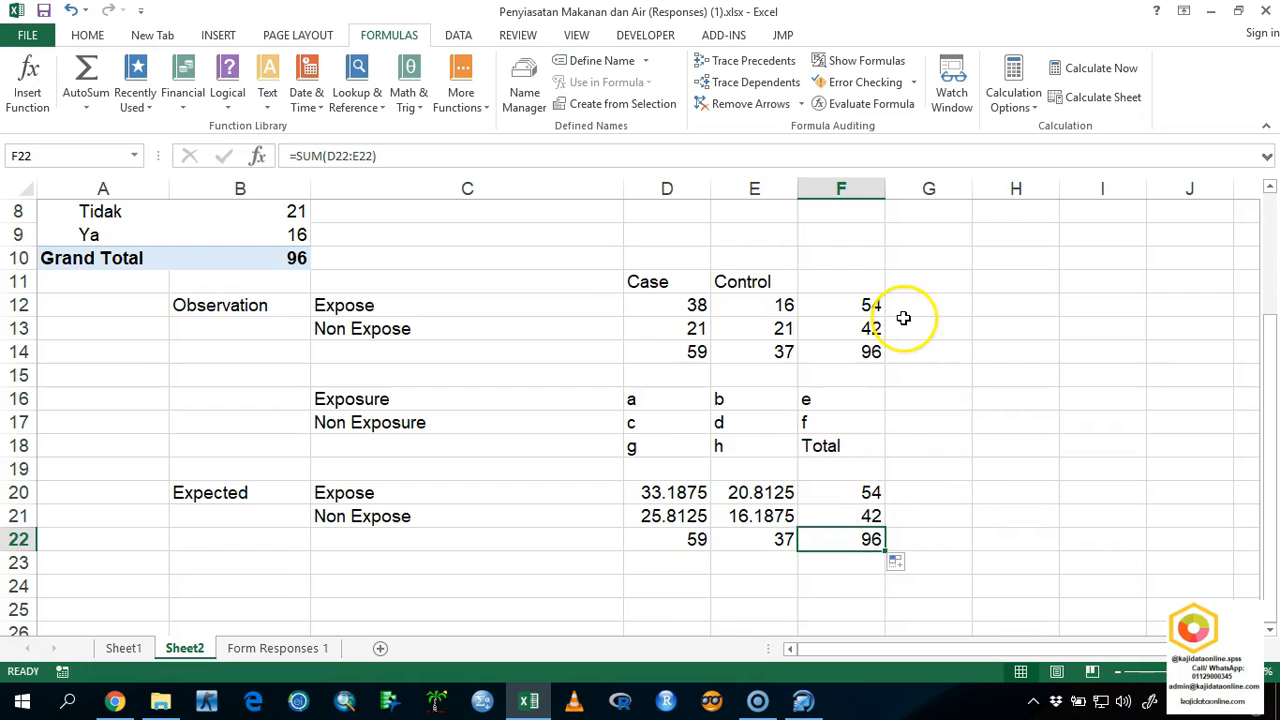
Enter the label Chi Square in D25, below the expected table, and select E25 beside it.
{"action": "scroll", "coordinate": [820, 400], "scroll_direction": "down", "scroll_amount": 1}
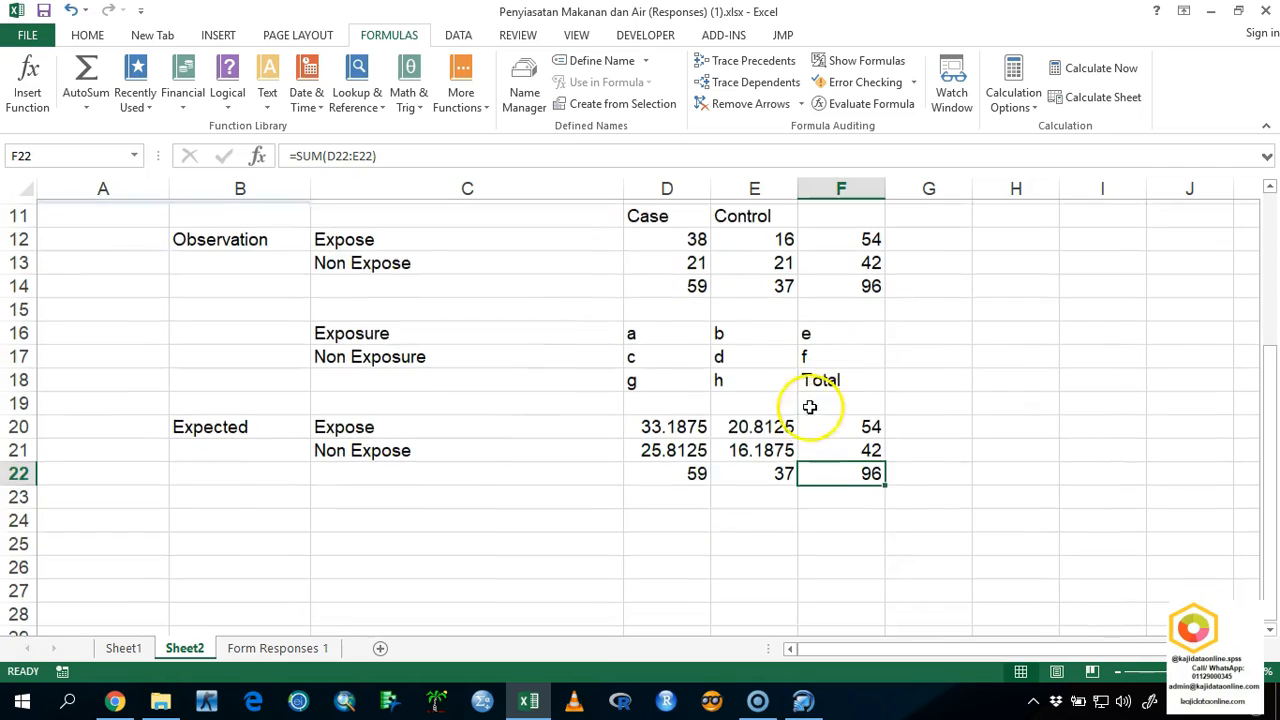
{"action": "left_click", "coordinate": [609, 518]}
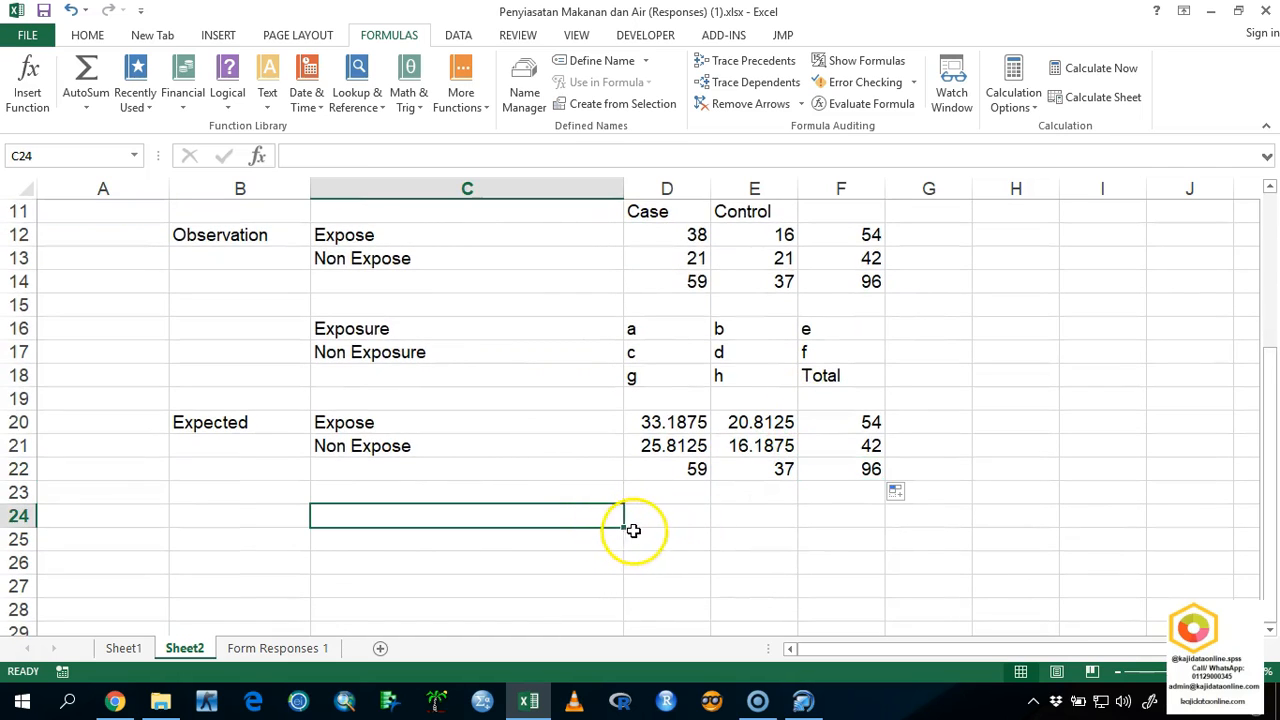
{"action": "left_click", "coordinate": [668, 539]}
{"action": "type", "text": "X"}
{"action": "key", "text": "BackSpace"}
{"action": "type", "text": "C"}
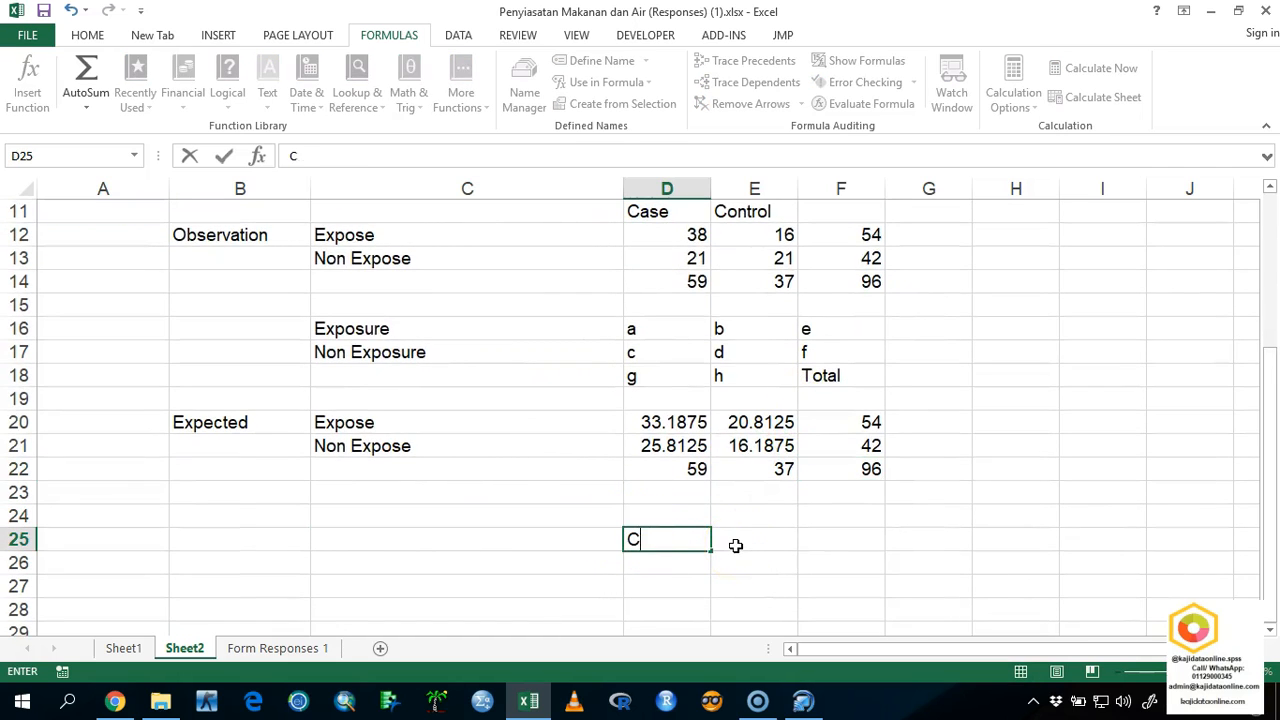
{"action": "type", "text": "hi Square"}
{"action": "left_click", "coordinate": [735, 545]}
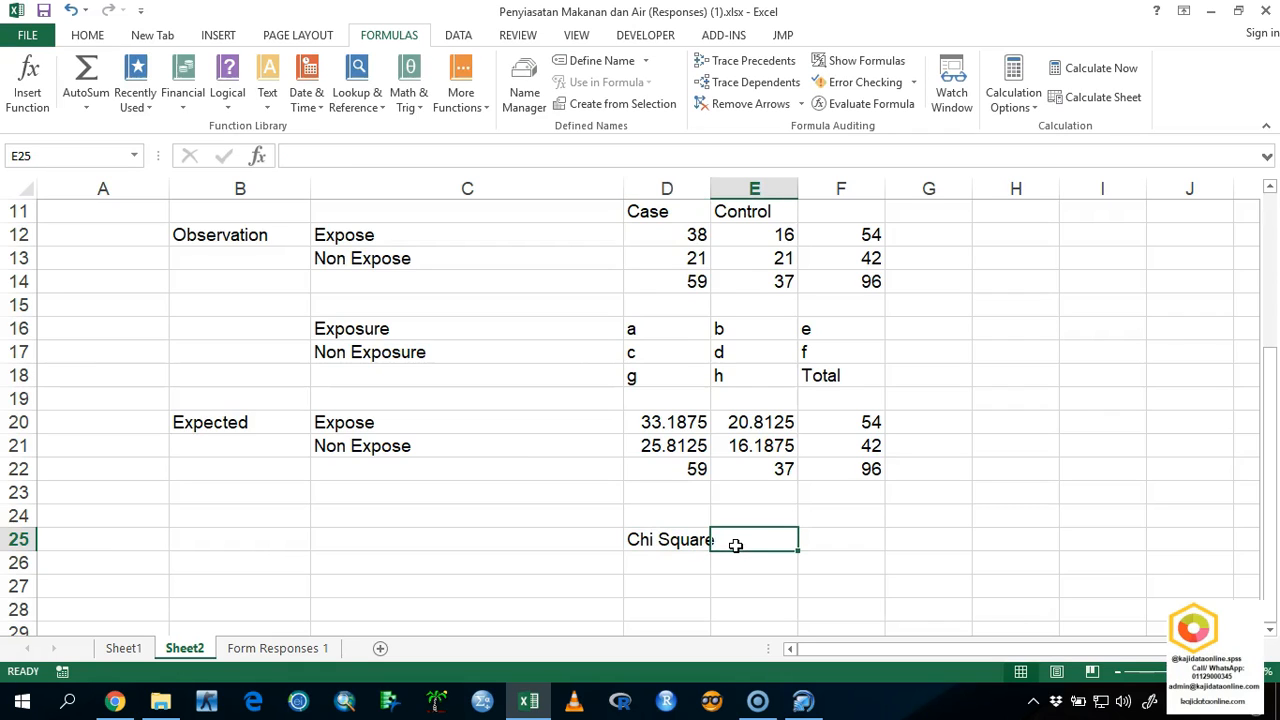
Widen column D so that the Chi Square label fits inside its cell.
{"action": "left_click_drag", "start_coordinate": [711, 190], "coordinate": [733, 197]}
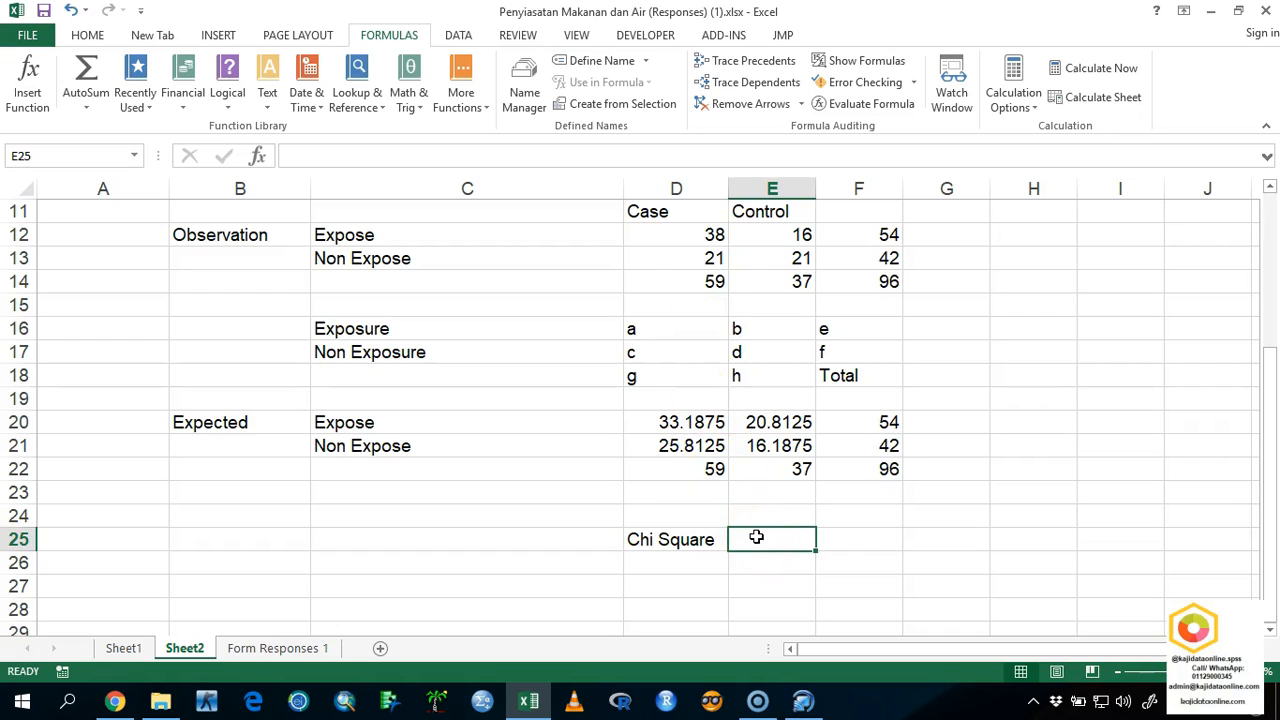
{"action": "type", "text": "="}
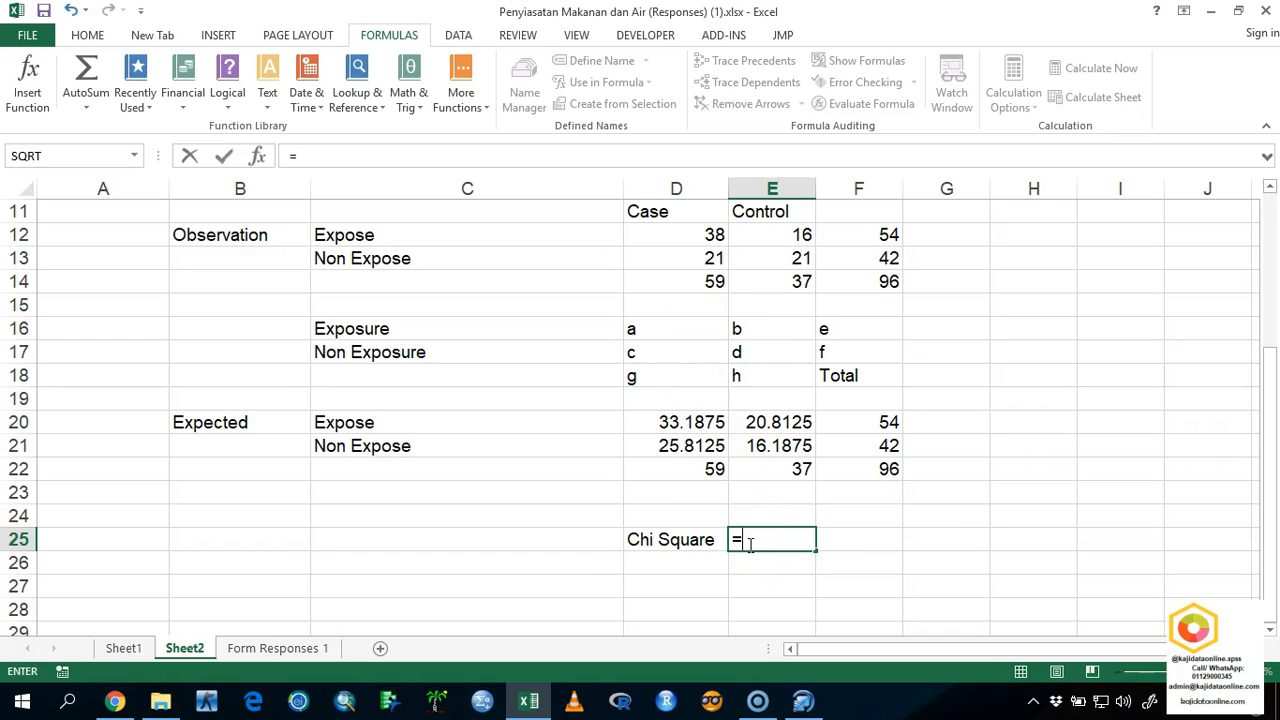
{"action": "type", "text": "chi"}
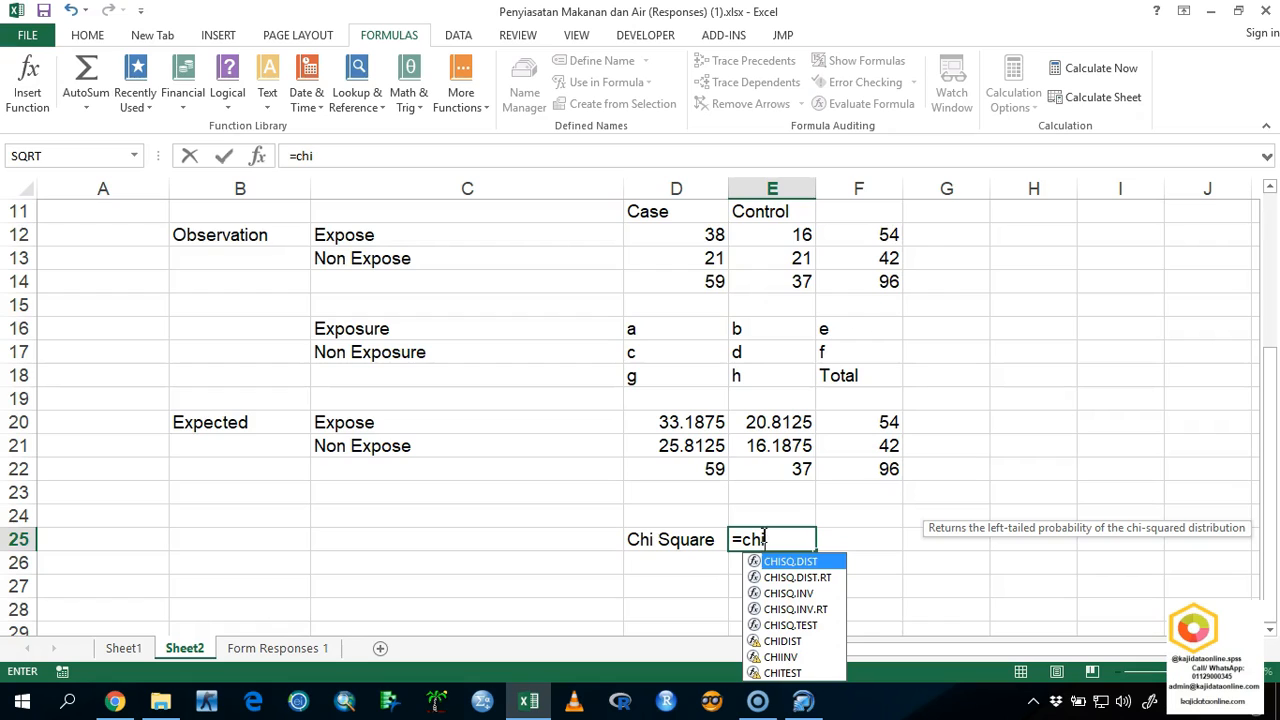
{"action": "key", "text": "BackSpace"}
{"action": "key", "text": "BackSpace"}
{"action": "key", "text": "BackSpace"}
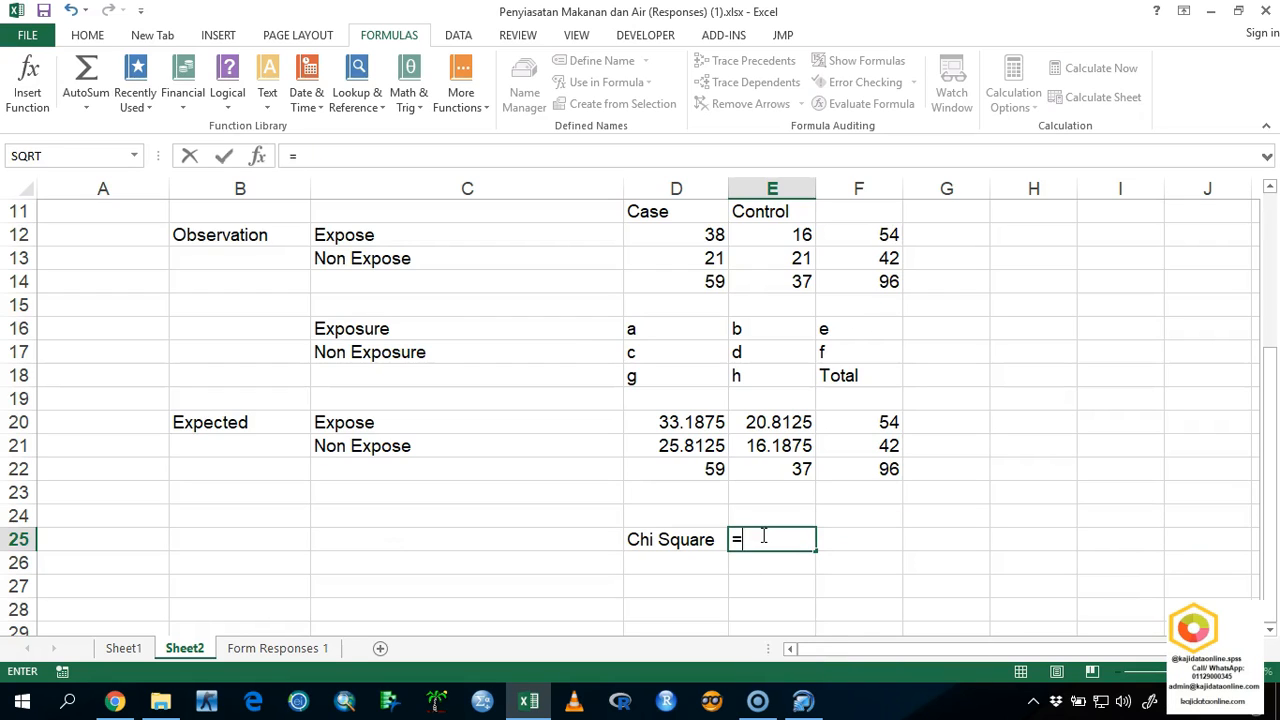
{"action": "type", "text": "chi"}
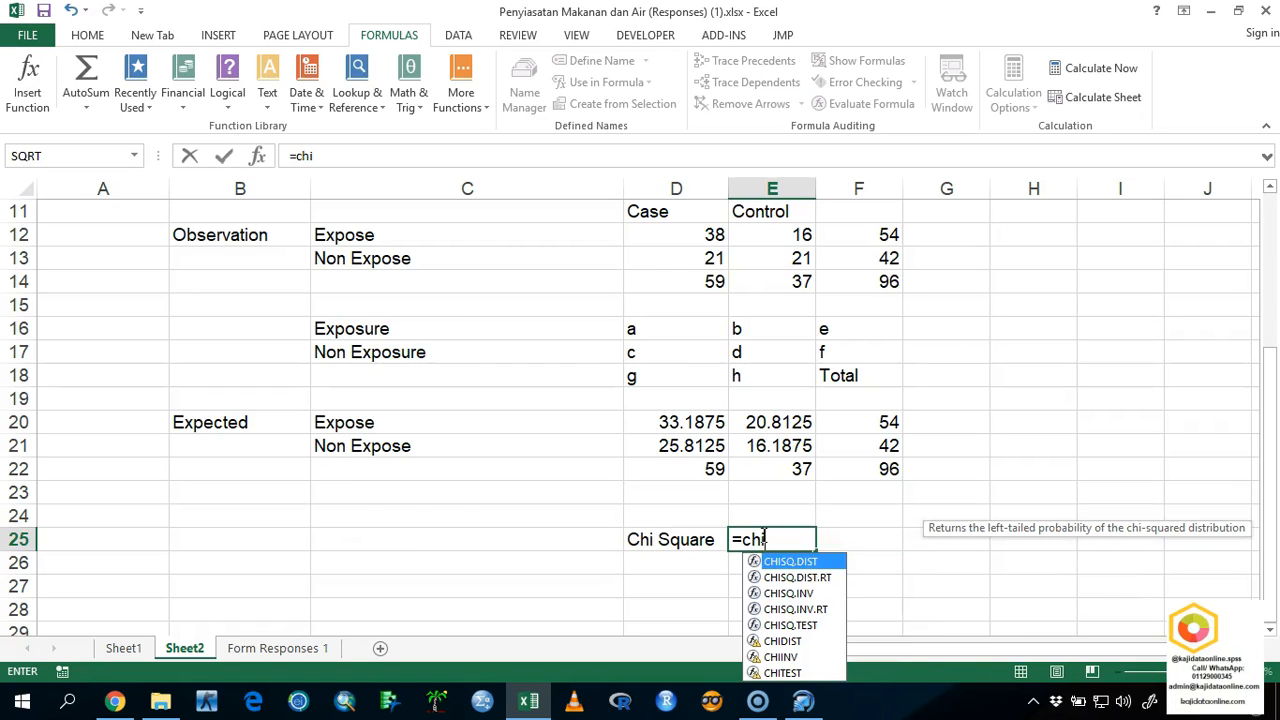
{"action": "left_click", "coordinate": [801, 628]}
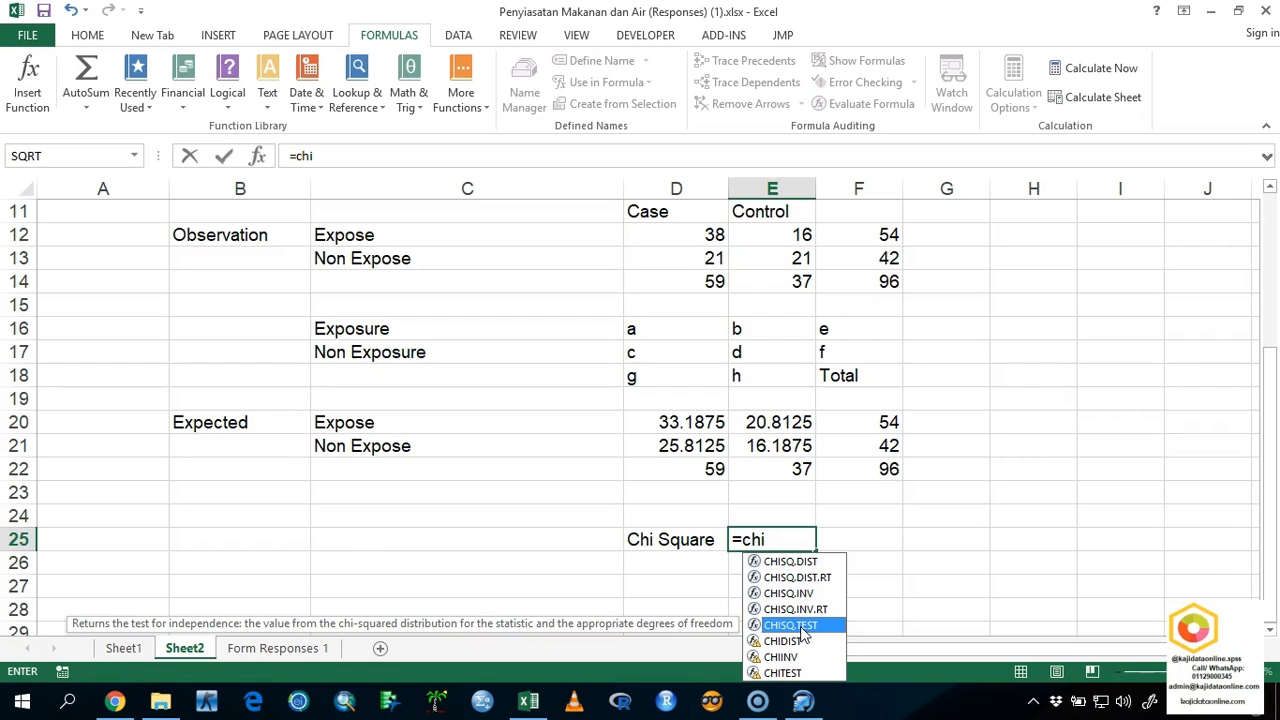
{"action": "double_click", "coordinate": [801, 626]}
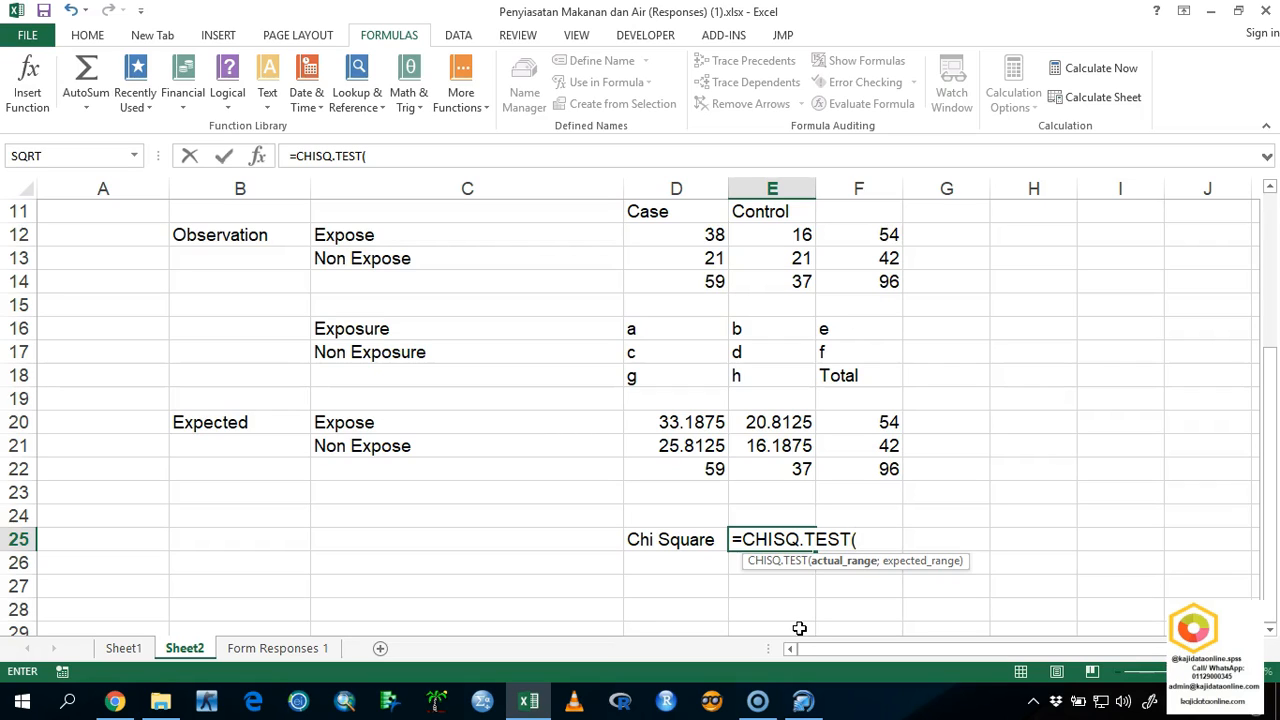
{"action": "key", "text": "BackSpace"}
{"action": "key", "text": "BackSpace"}
{"action": "key", "text": "BackSpace"}
{"action": "key", "text": "BackSpace"}
{"action": "key", "text": "BackSpace"}
{"action": "key", "text": "BackSpace"}
{"action": "key", "text": "BackSpace"}
{"action": "key", "text": "BackSpace"}
{"action": "key", "text": "BackSpace"}
{"action": "key", "text": "BackSpace"}
{"action": "key", "text": "BackSpace"}
{"action": "key", "text": "BackSpace"}
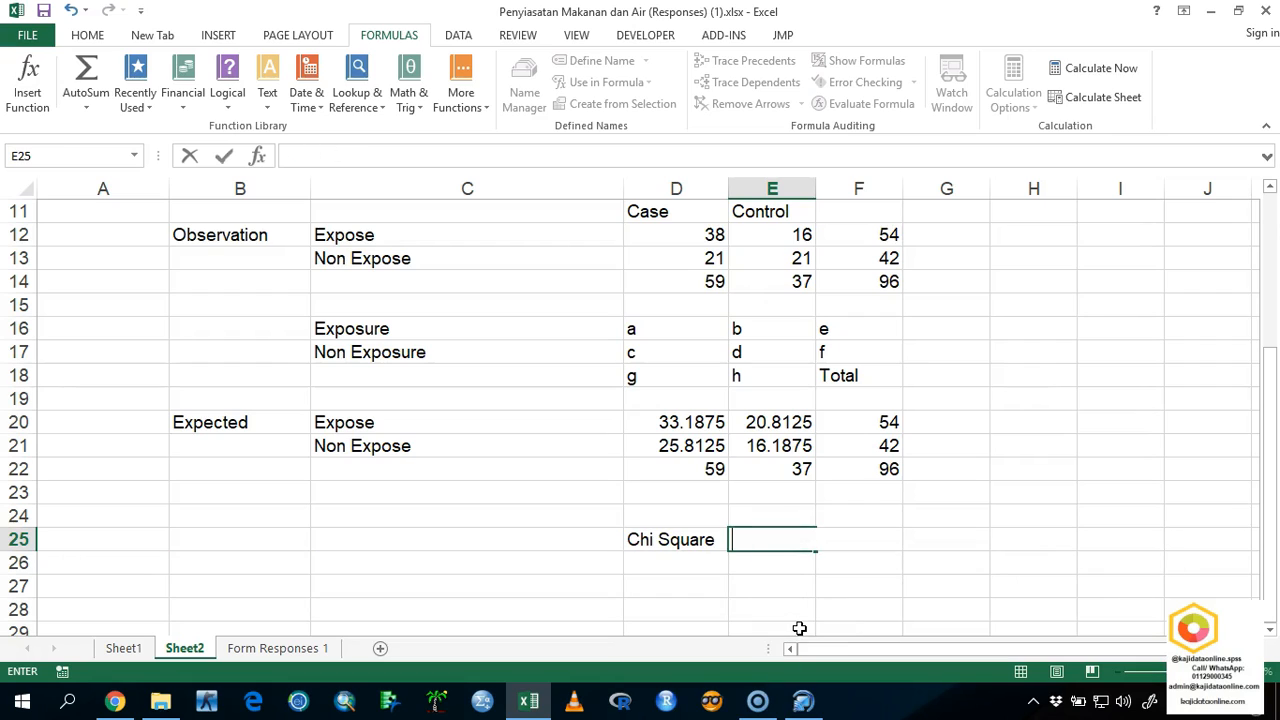
Enter =CHISQ.TEST(D12:E13;D20:E21) in E25, comparing the observed counts with the expected counts.
{"action": "type", "text": "="}
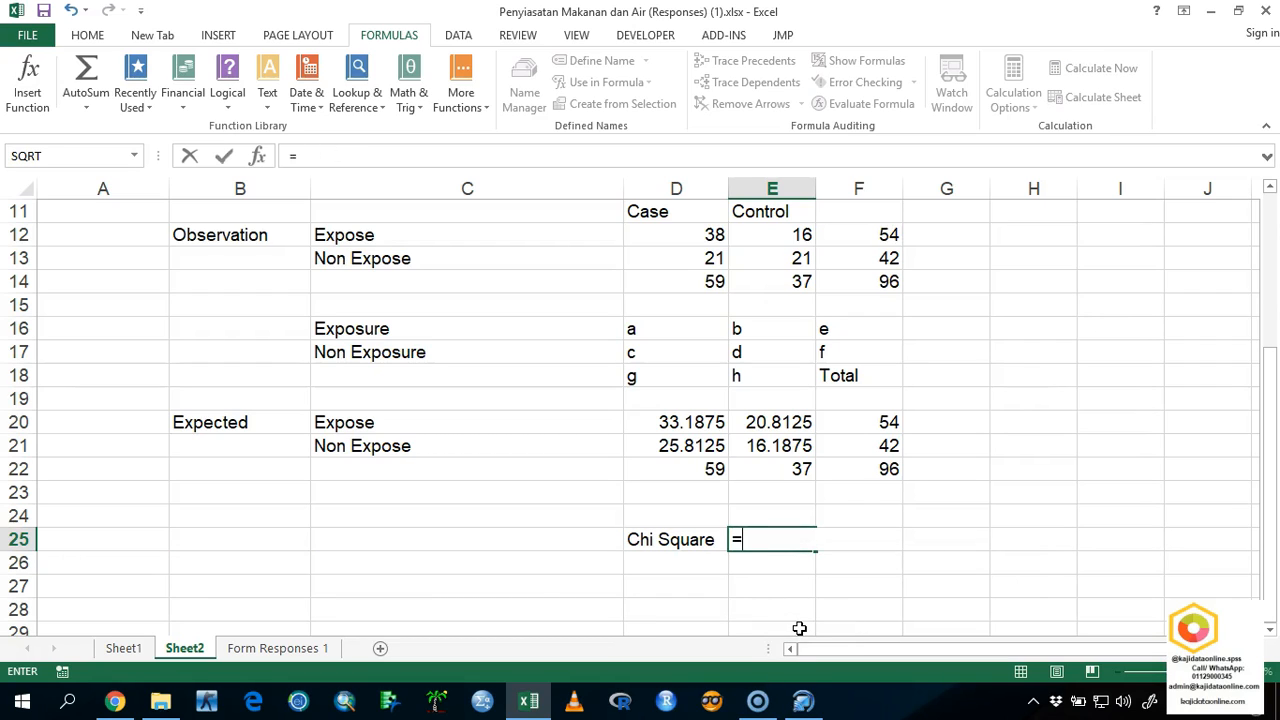
{"action": "type", "text": "c"}
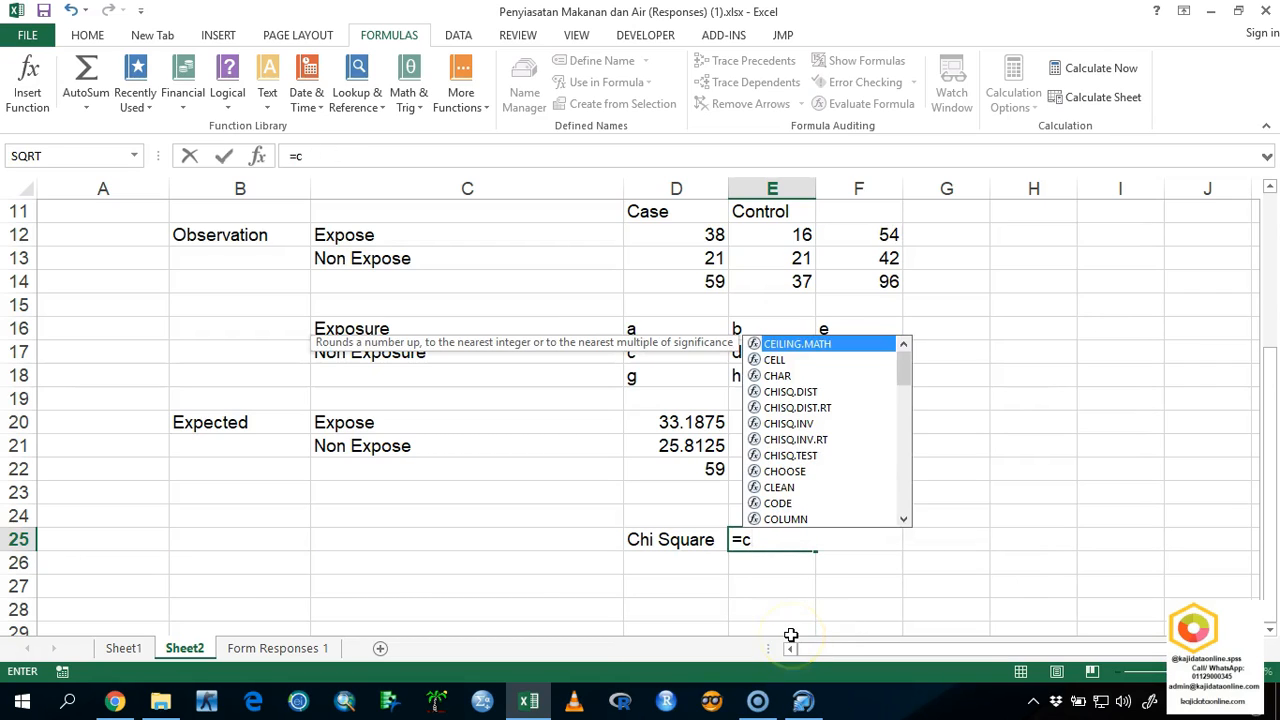
{"action": "type", "text": "hi"}
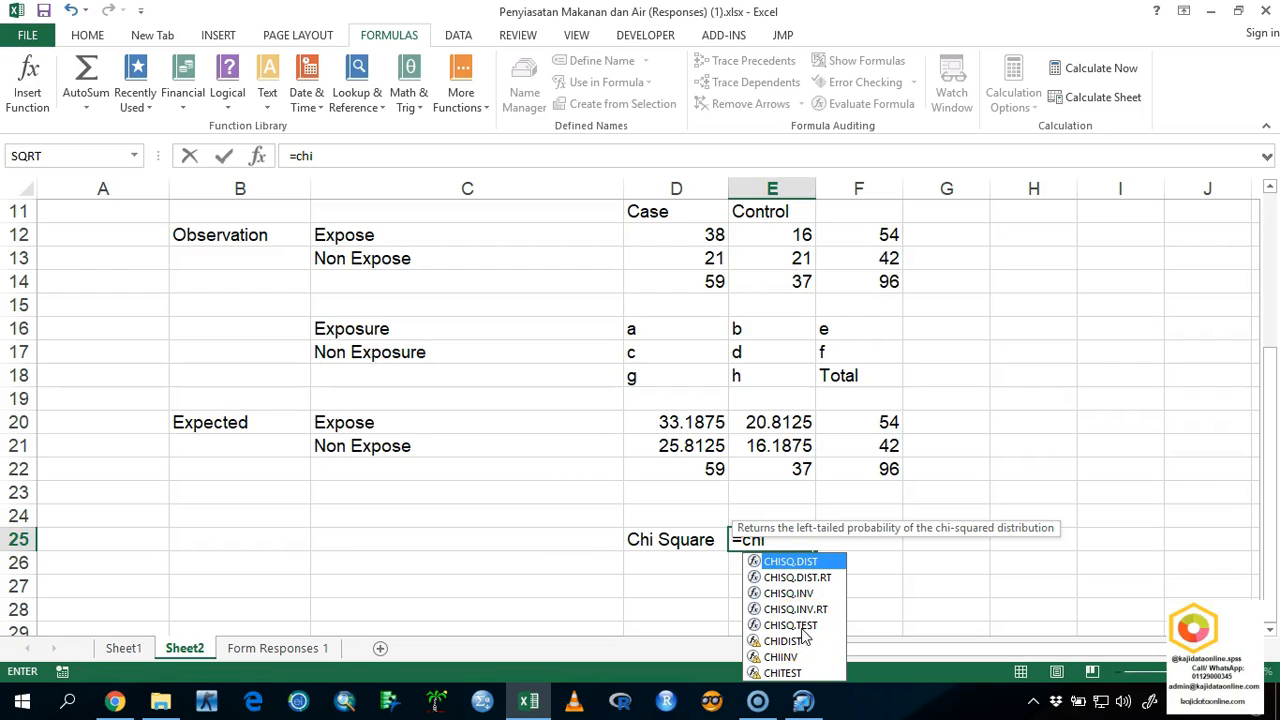
{"action": "left_click", "coordinate": [790, 625]}
{"action": "double_click", "coordinate": [790, 625]}
{"action": "left_click", "coordinate": [790, 626]}
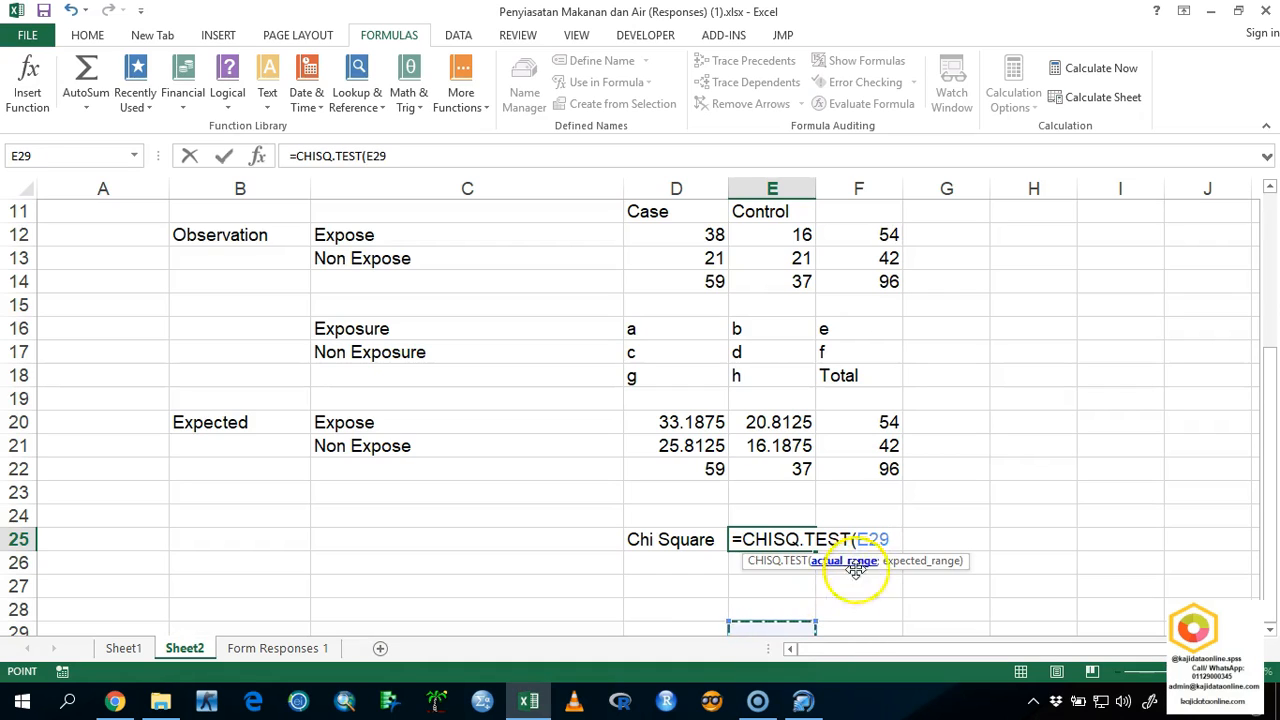
{"action": "key", "text": "BackSpace"}
{"action": "key", "text": "BackSpace"}
{"action": "key", "text": "BackSpace"}
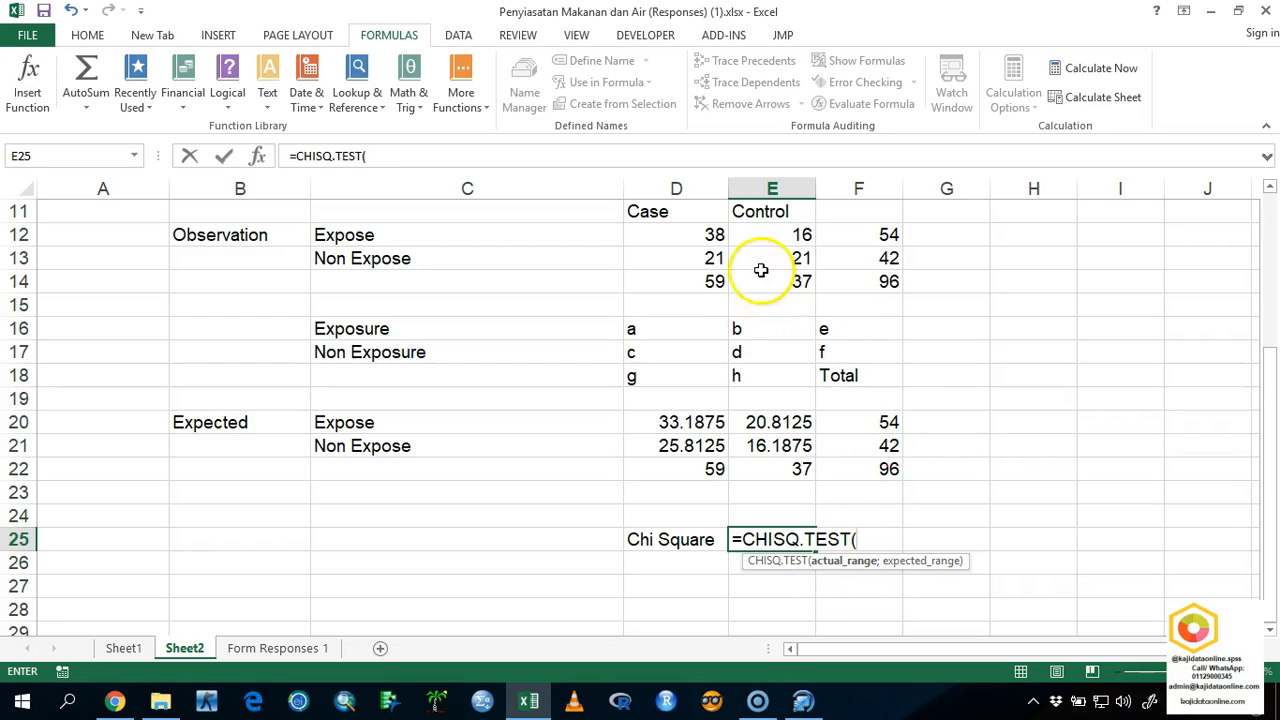
{"action": "left_click", "coordinate": [717, 237]}
{"action": "left_click_drag", "start_coordinate": [717, 237], "coordinate": [752, 255]}
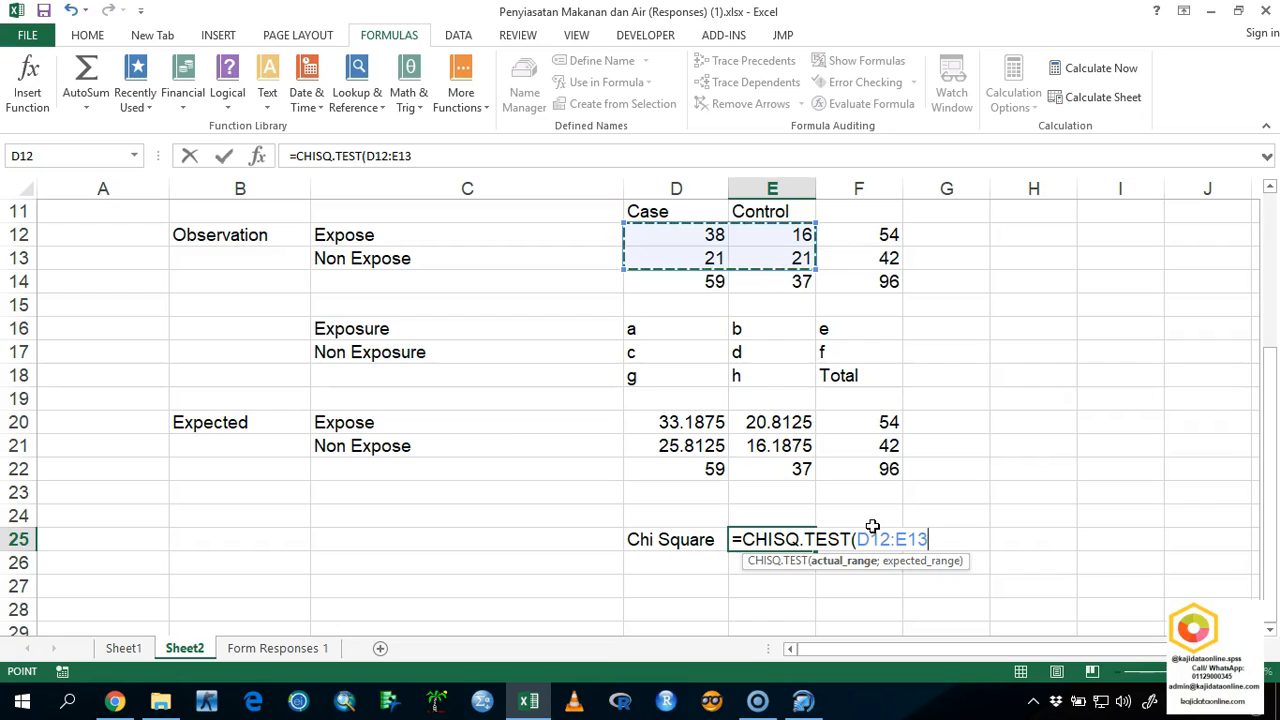
{"action": "type", "text": ";"}
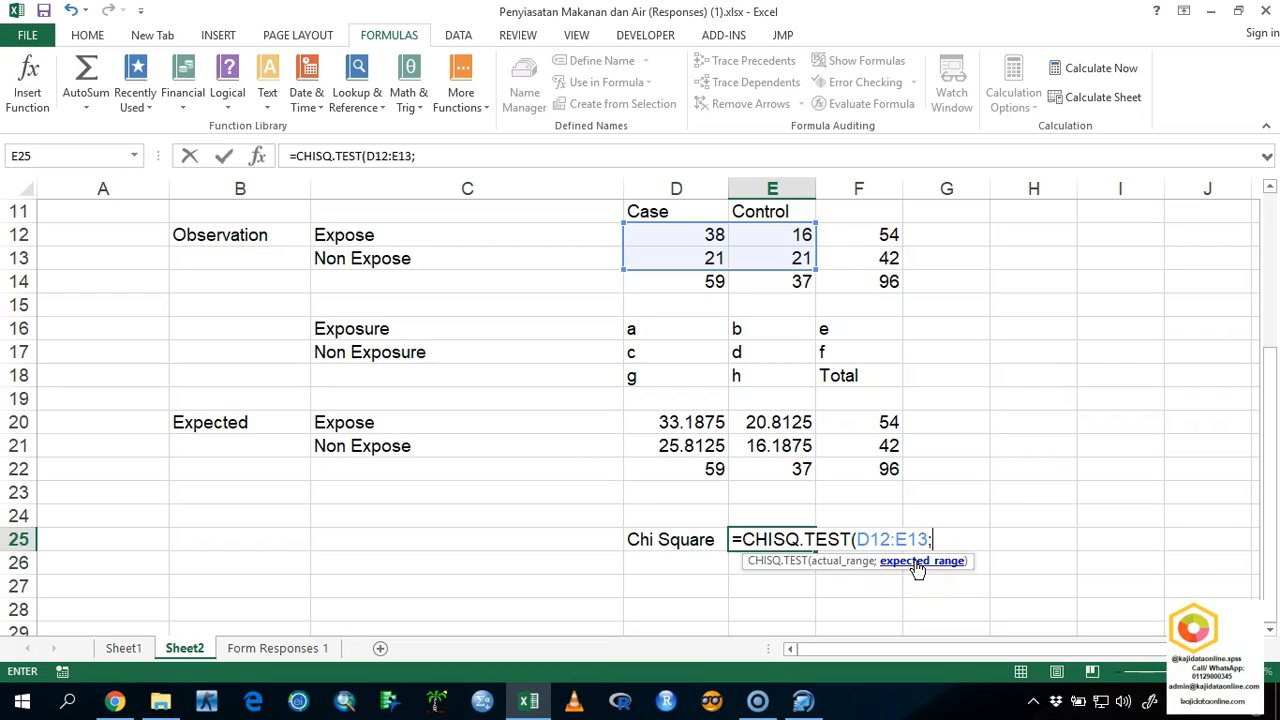
{"action": "left_click_drag", "start_coordinate": [690, 424], "coordinate": [743, 440]}
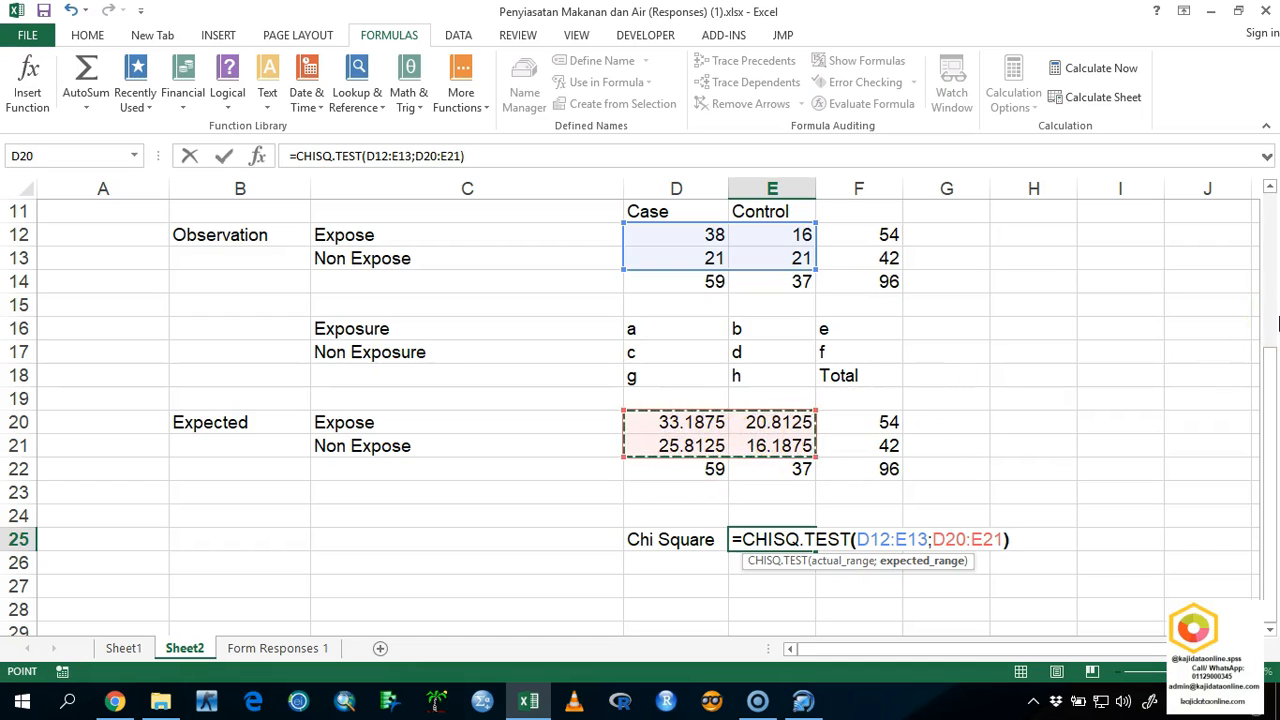
{"action": "type", "text": ")"}
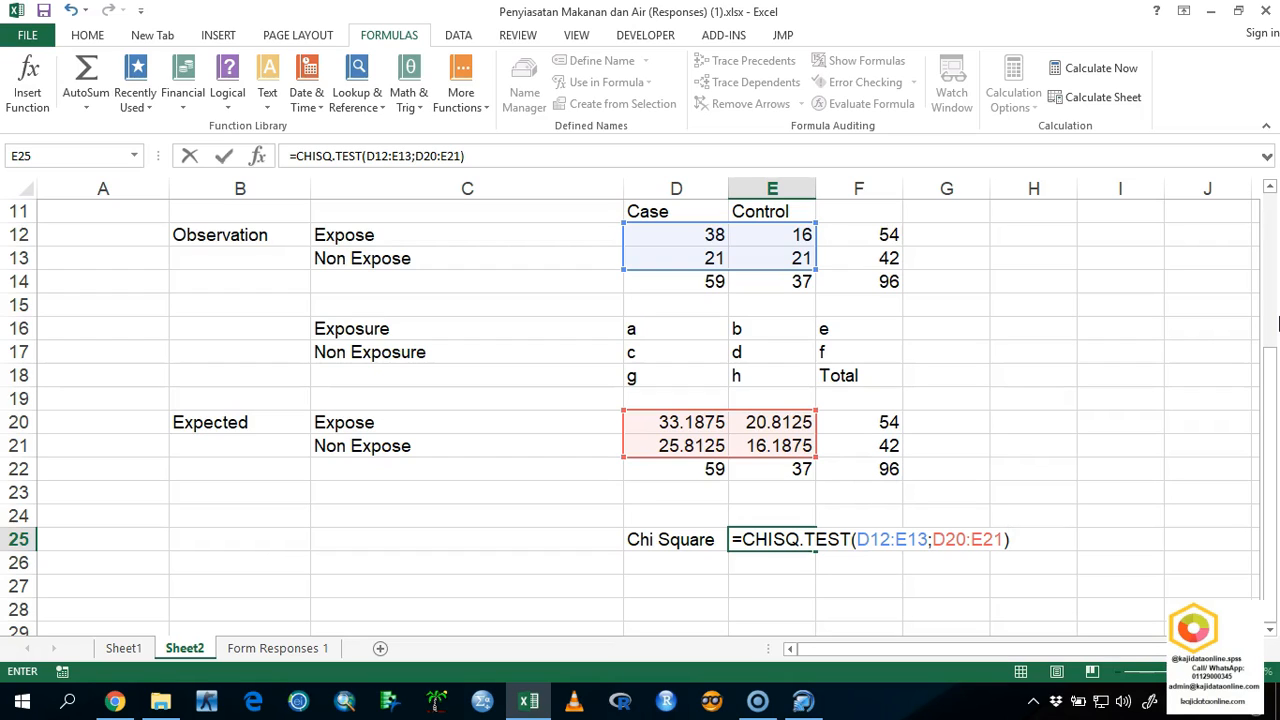
{"action": "key", "text": "Return"}
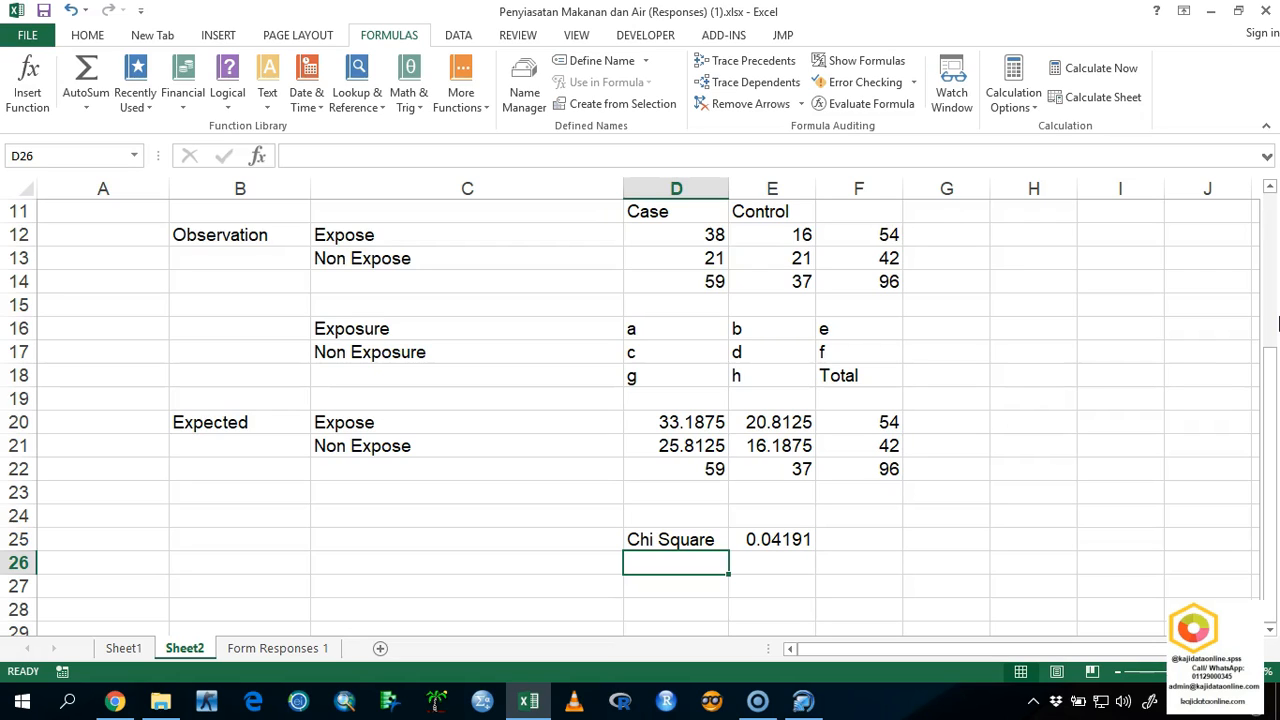
Clear the chi-square test formula from E25.
{"action": "left_click", "coordinate": [665, 539]}
{"action": "left_click", "coordinate": [777, 537]}
{"action": "key", "text": "Delete"}
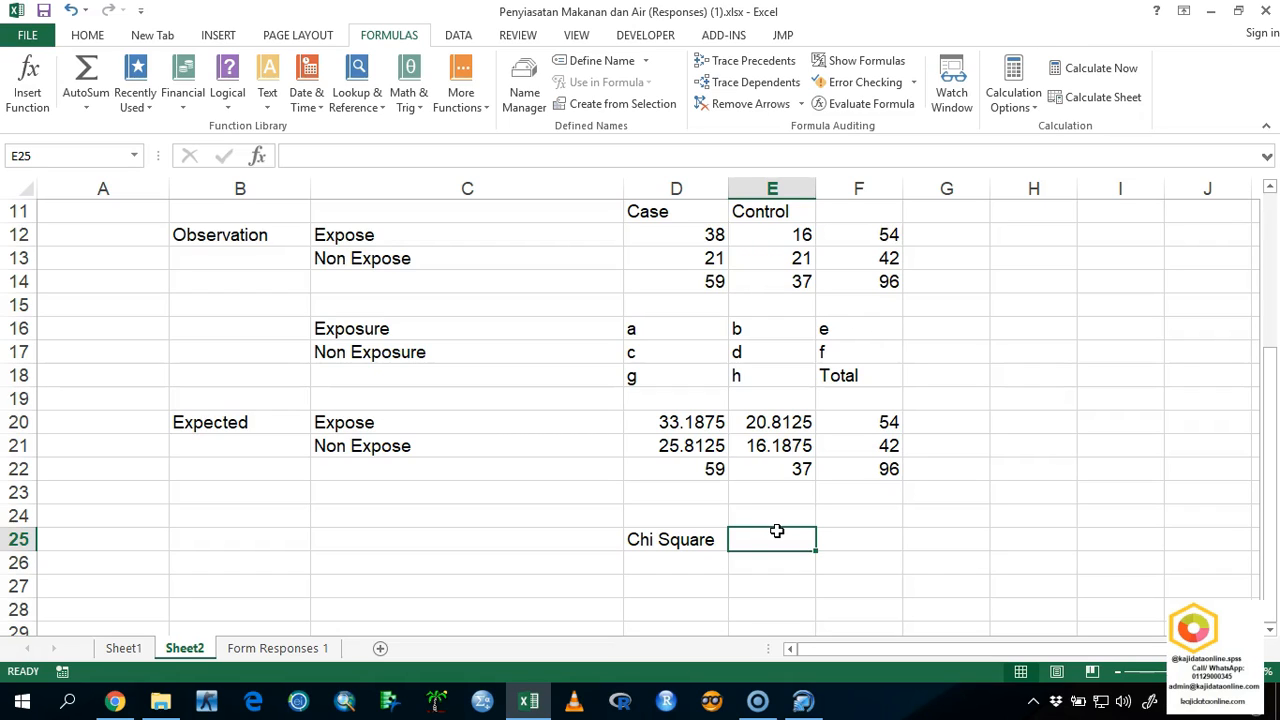
Calculate the chi-square test in E25 with =CHISQ.TEST(D12:E13;D20:E21), using the observed and expected 2x2 counts.
{"action": "type", "text": "="}
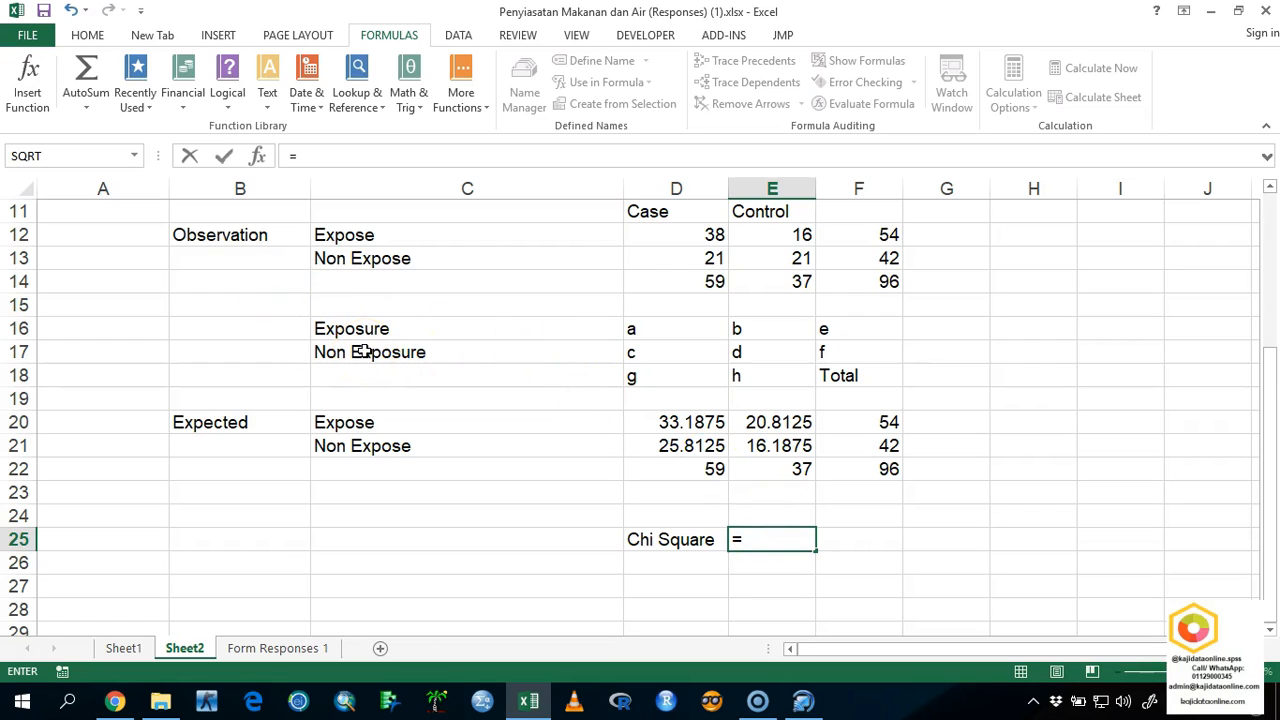
{"action": "type", "text": "chi"}
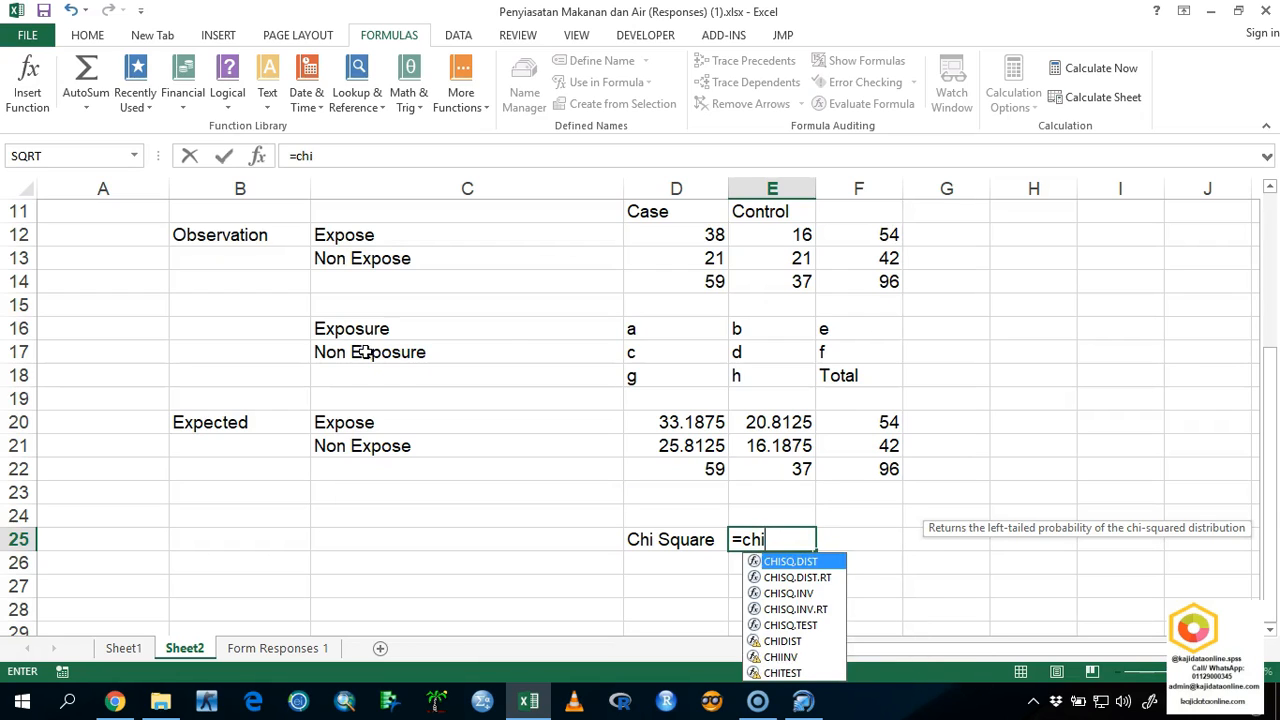
{"action": "left_click", "coordinate": [811, 627]}
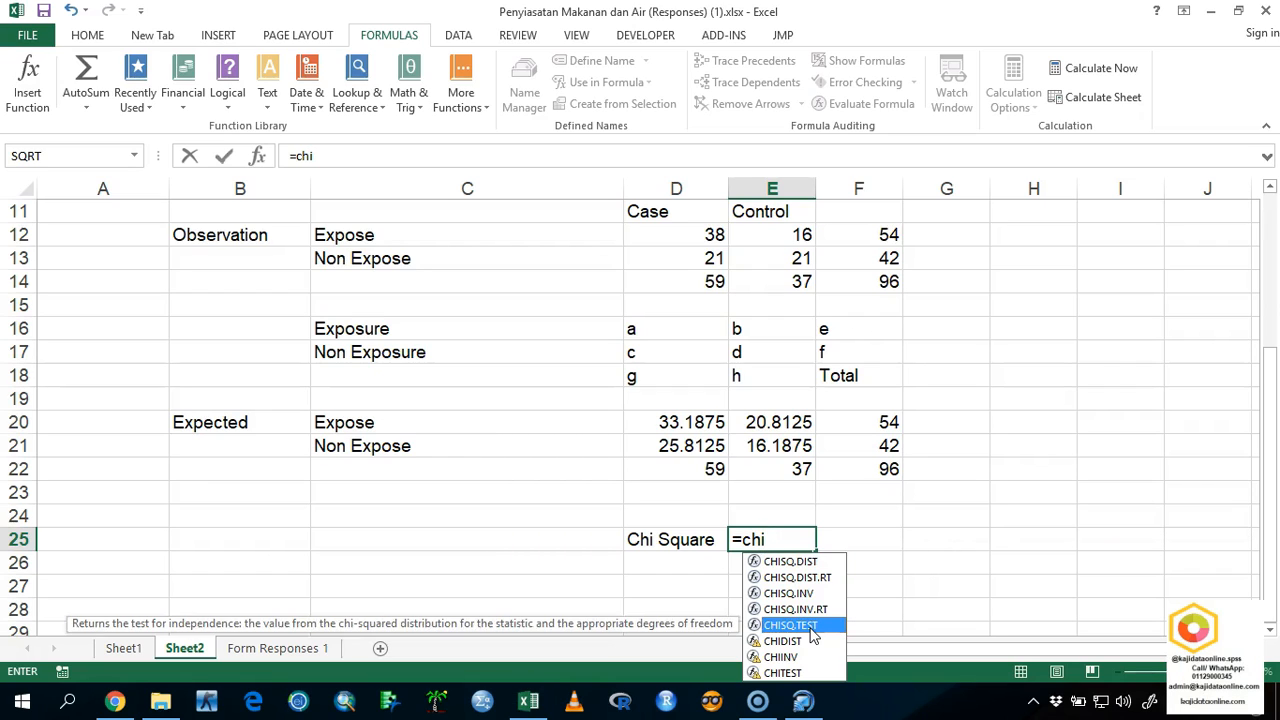
{"action": "double_click", "coordinate": [811, 626]}
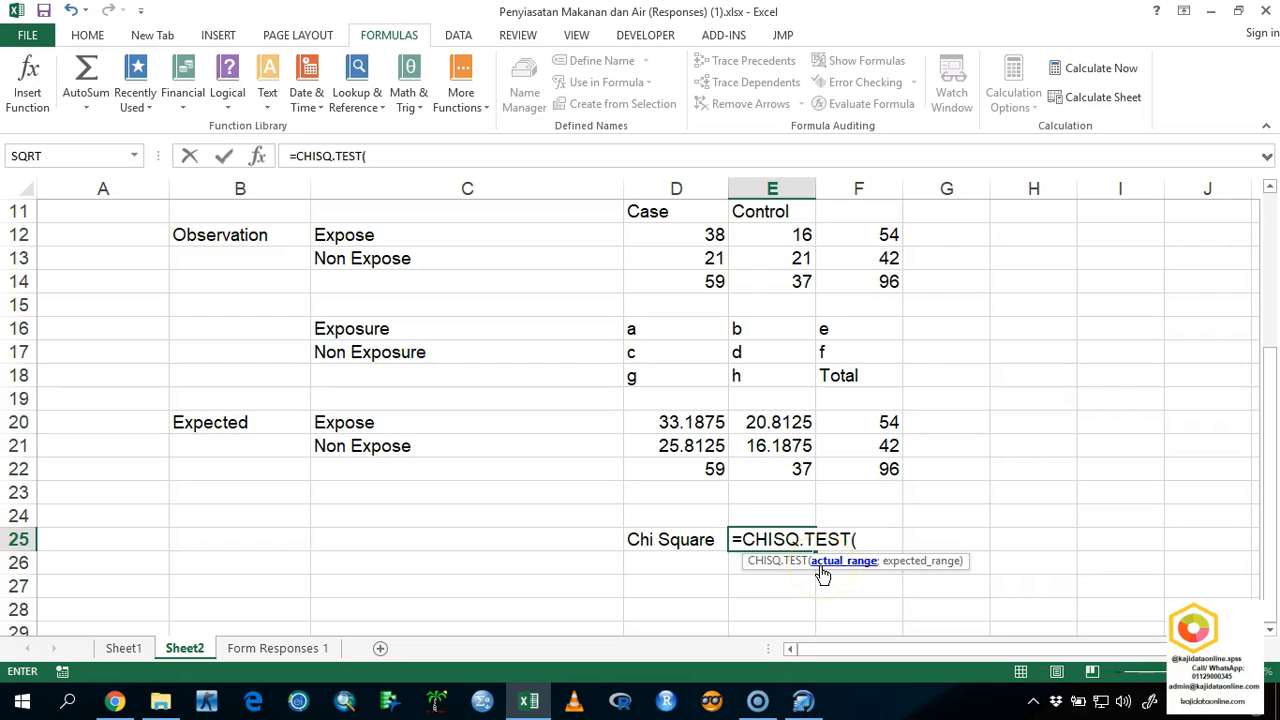
{"action": "left_click_drag", "start_coordinate": [707, 240], "coordinate": [766, 249]}
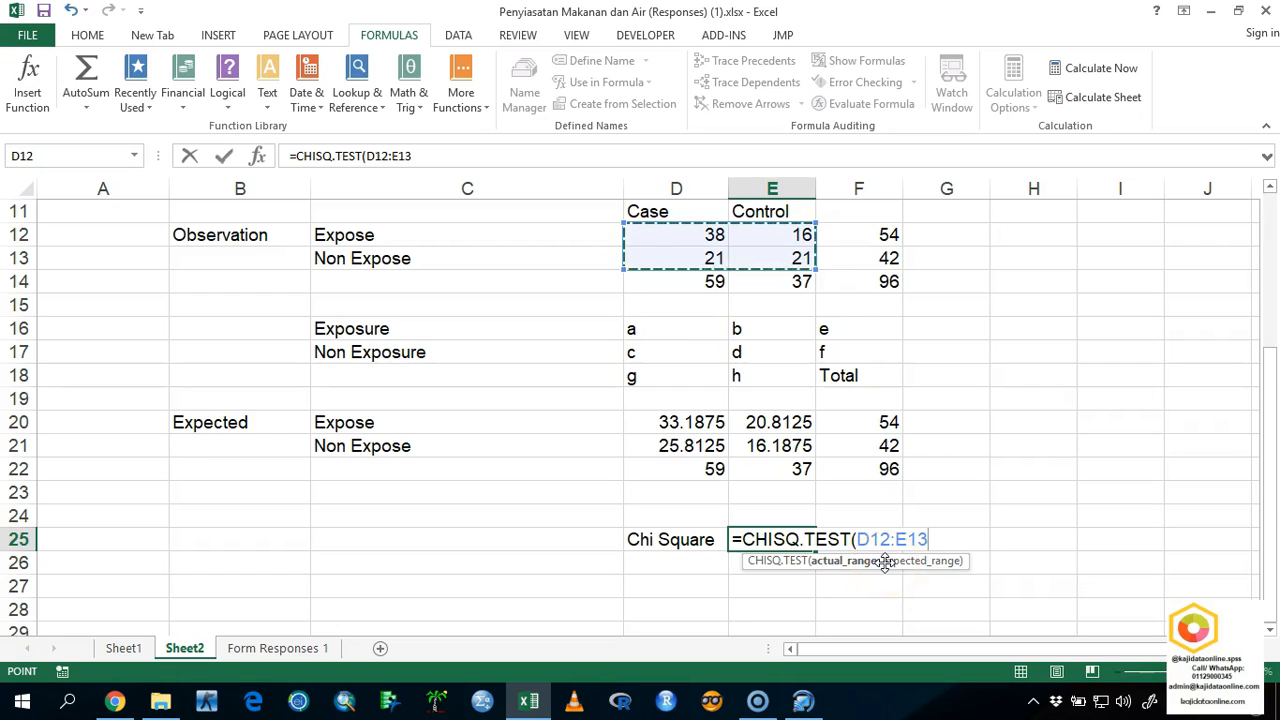
{"action": "type", "text": ";"}
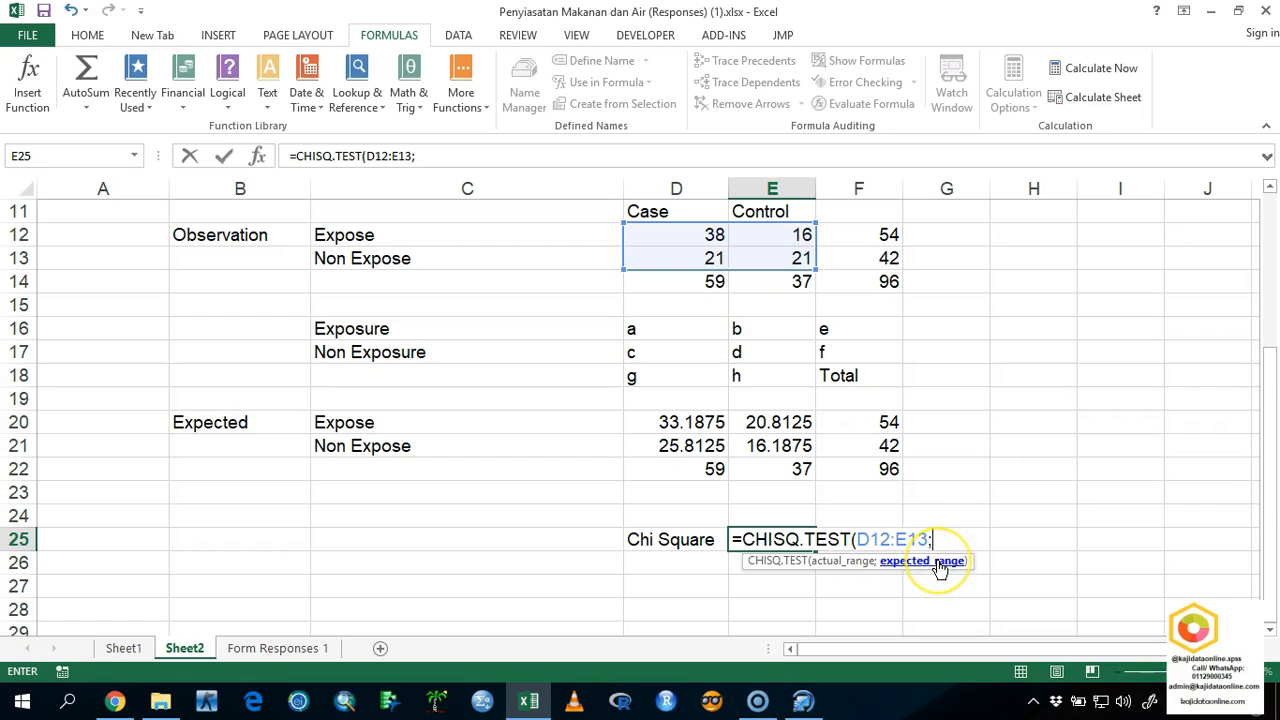
{"action": "left_click_drag", "start_coordinate": [680, 423], "coordinate": [755, 438]}
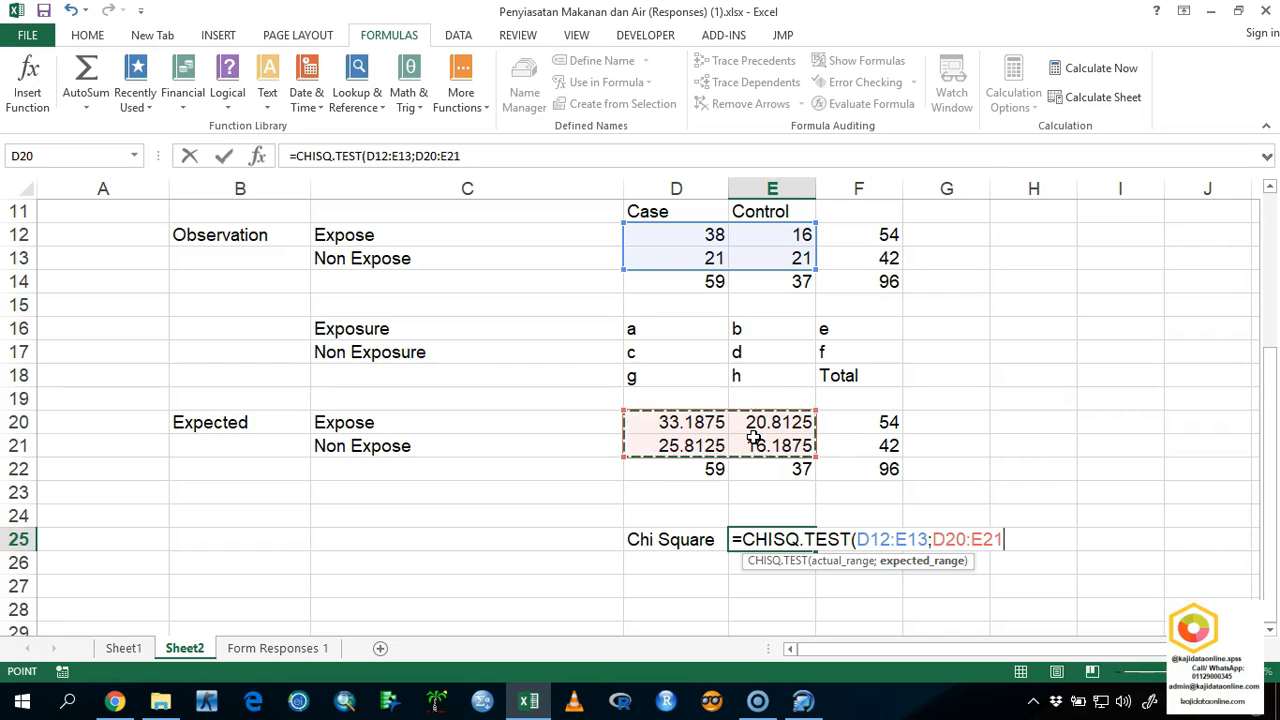
{"action": "type", "text": ")"}
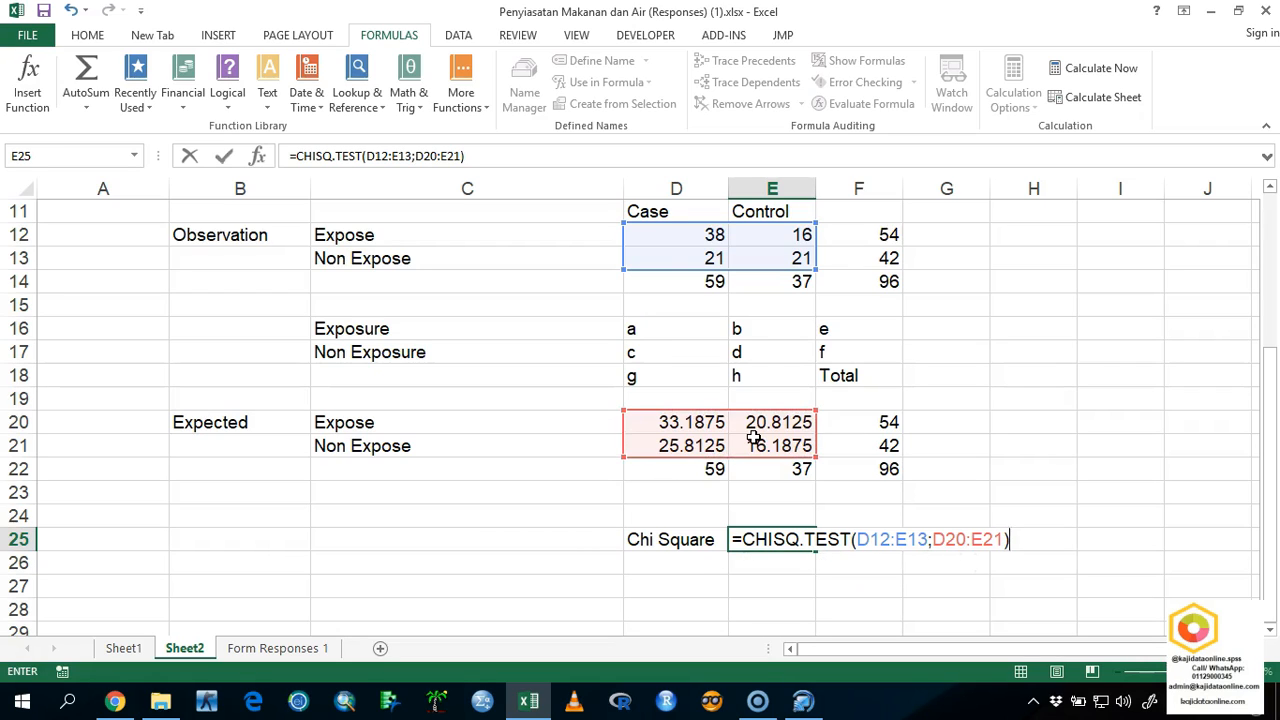
{"action": "key", "text": "Return"}
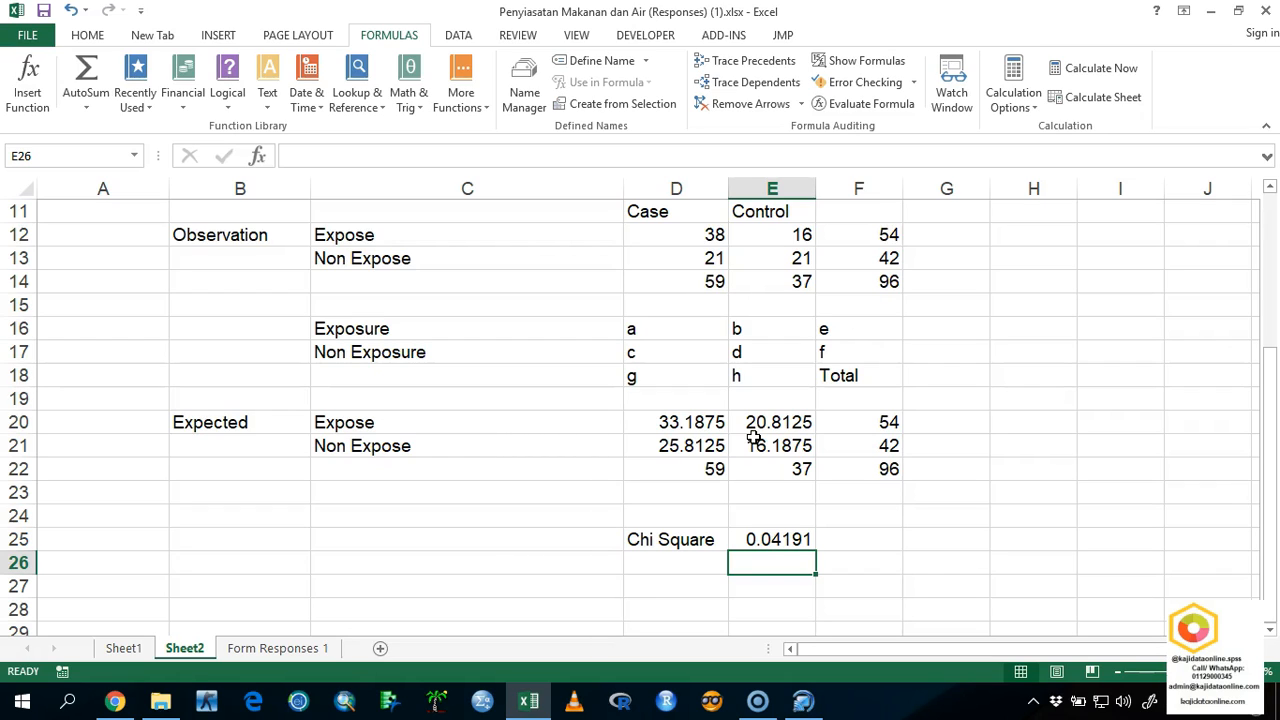
Enter the label Correlation in D27, two rows below the Chi Square label.
{"action": "key", "text": "Down"}
{"action": "key", "text": "Left"}
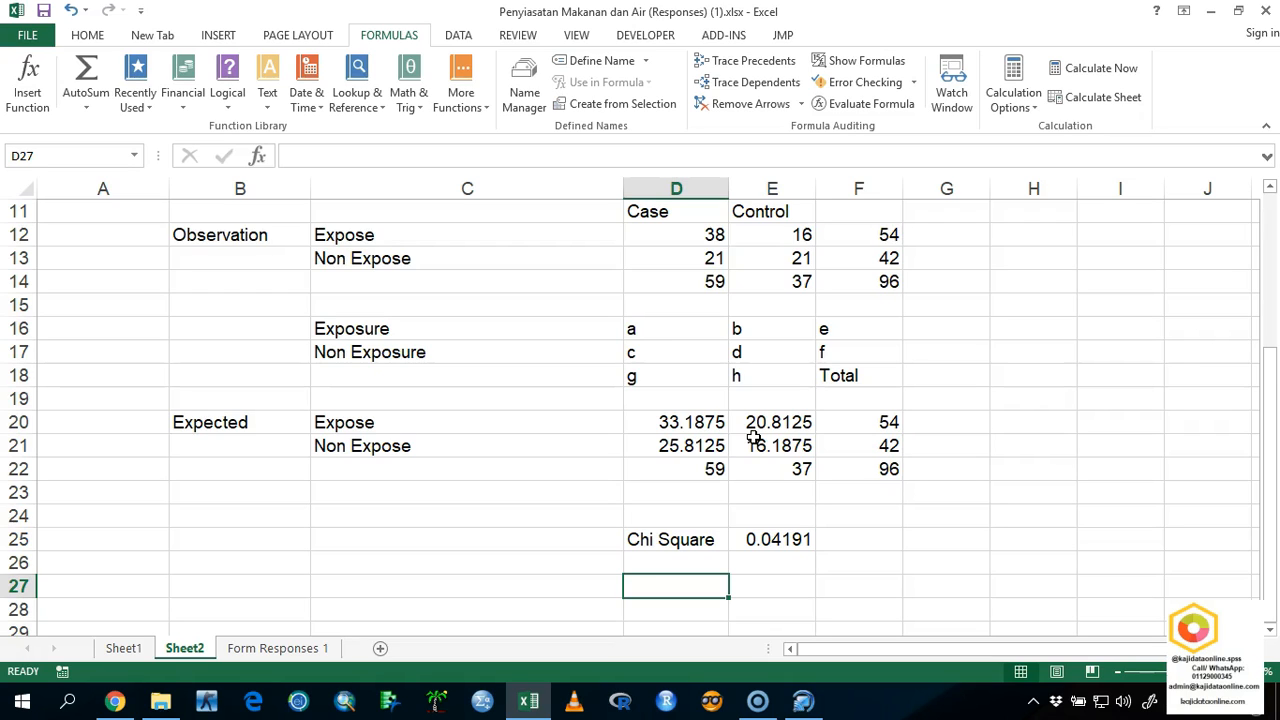
{"action": "type", "text": "Corre"}
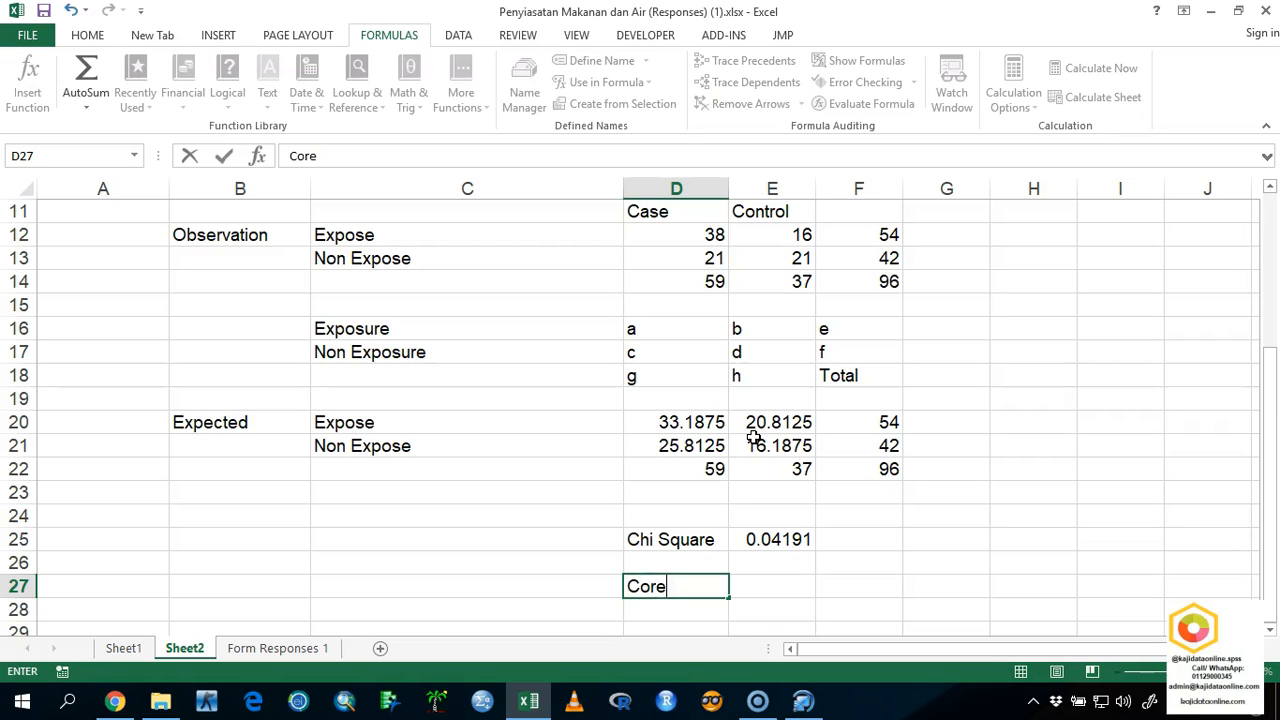
{"action": "type", "text": "lation"}
{"action": "key", "text": "Tab"}
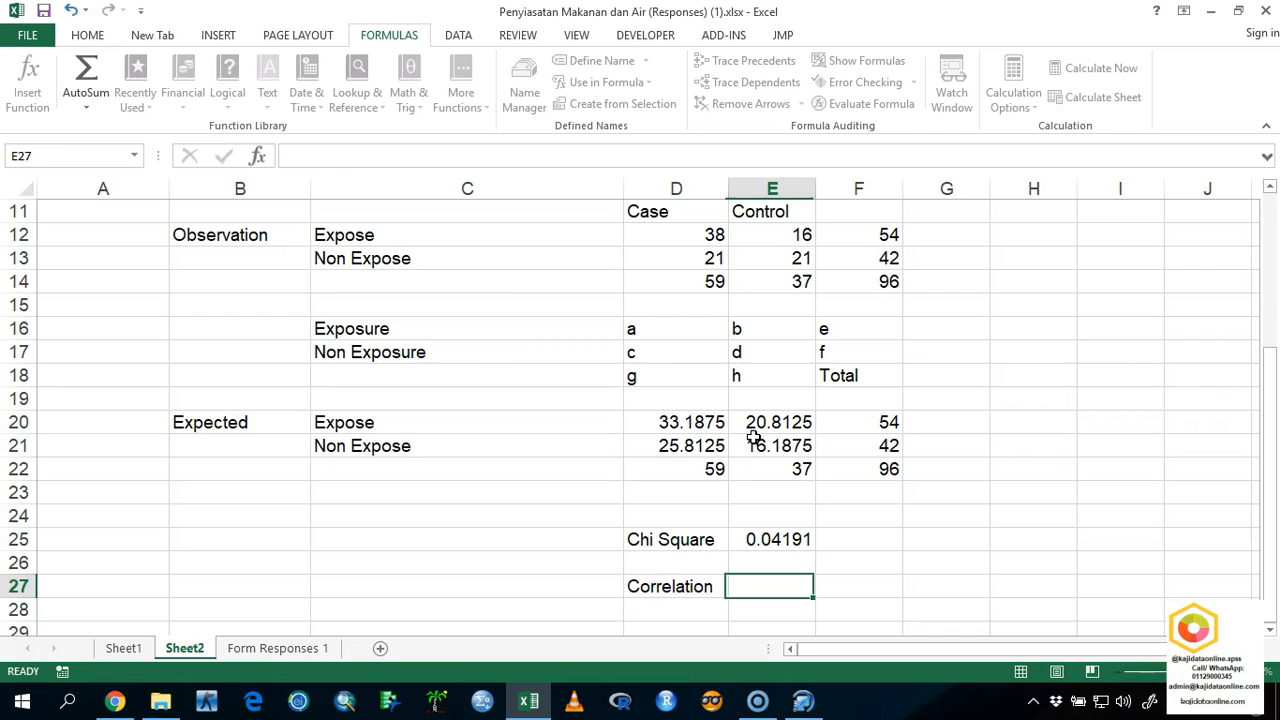
{"action": "type", "text": "="}
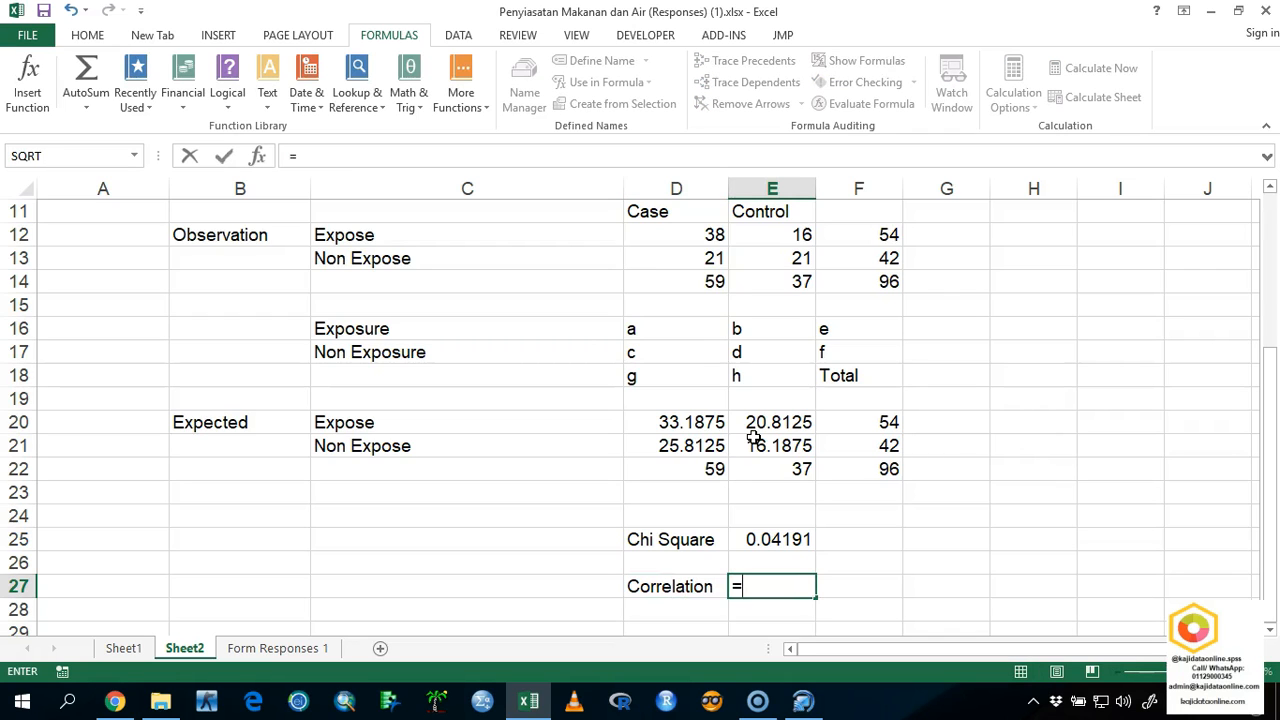
{"action": "type", "text": "cor"}
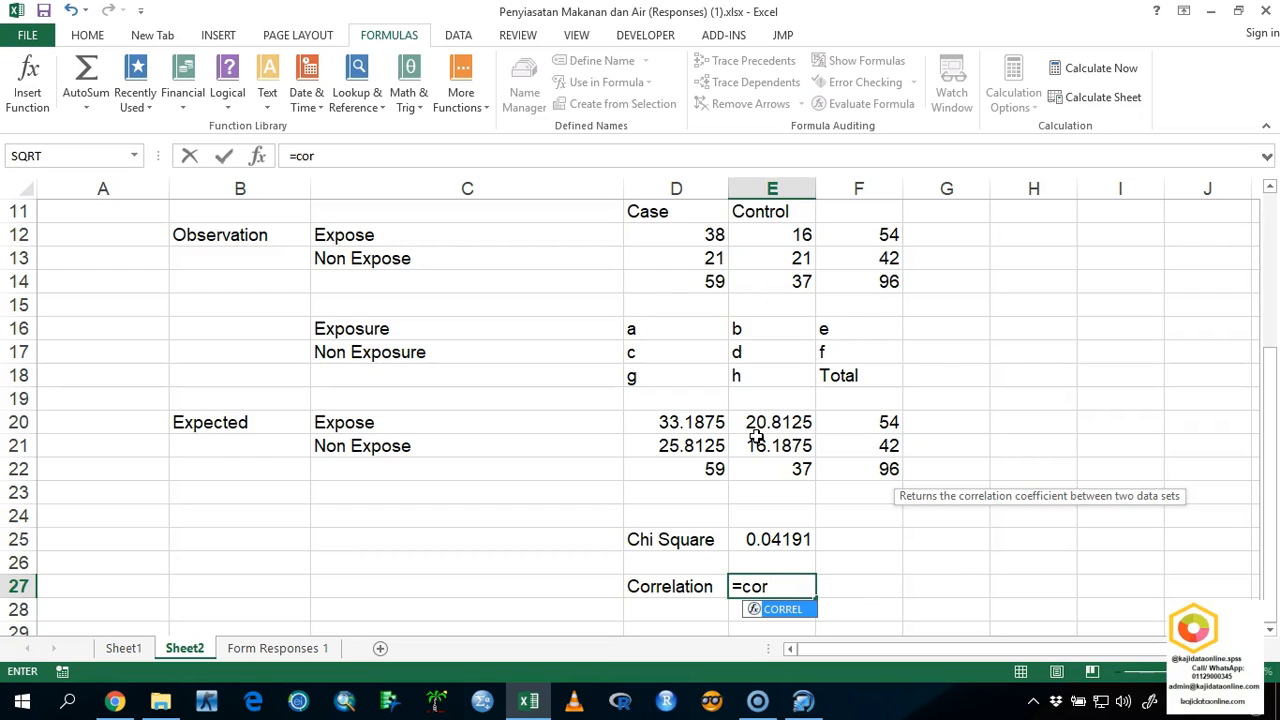
{"action": "key", "text": "BackSpace"}
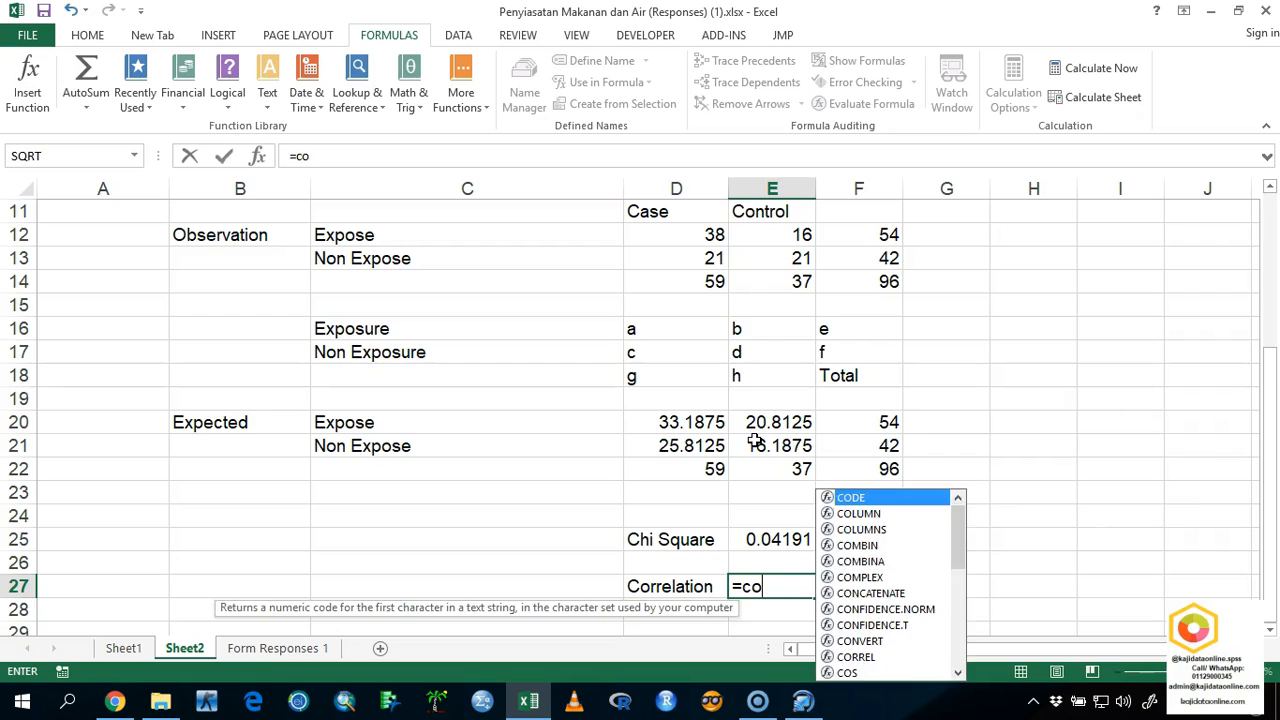
{"action": "key", "text": "Escape"}
Delete the Correlation label from D27.
{"action": "key", "text": "Left"}
{"action": "key", "text": "Down"}
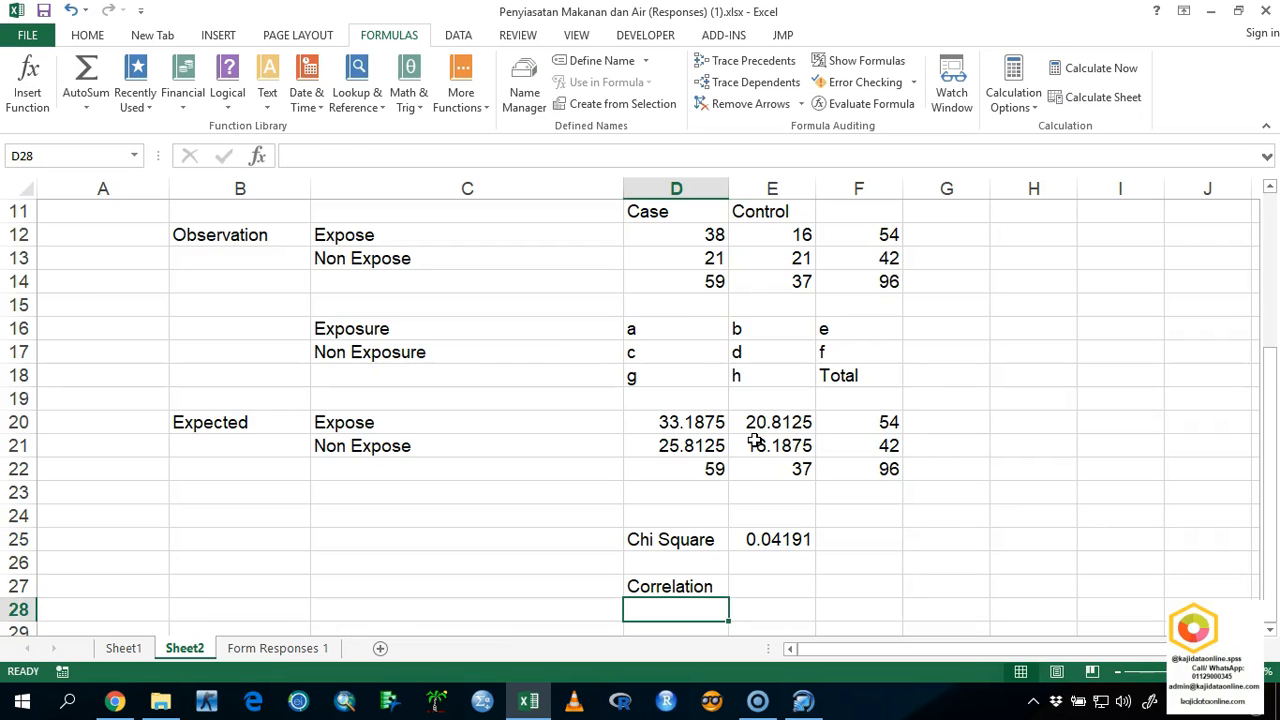
{"action": "key", "text": "Up"}
{"action": "key", "text": "Delete"}
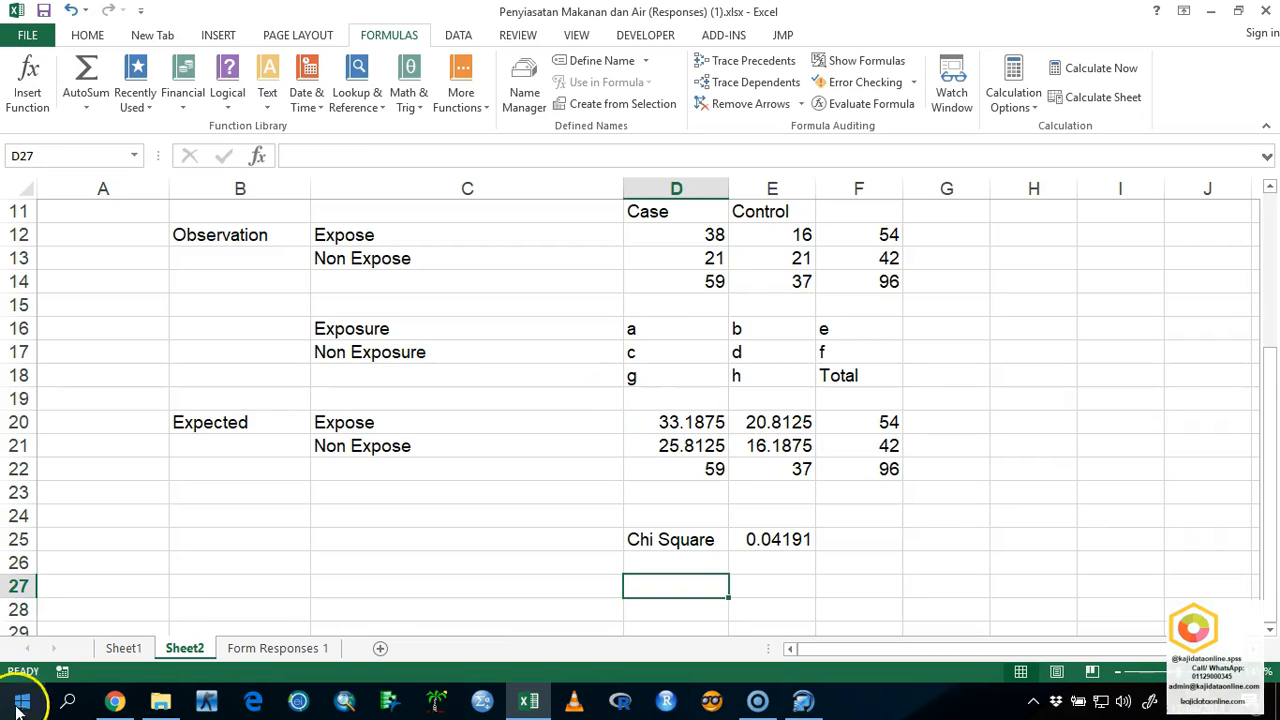